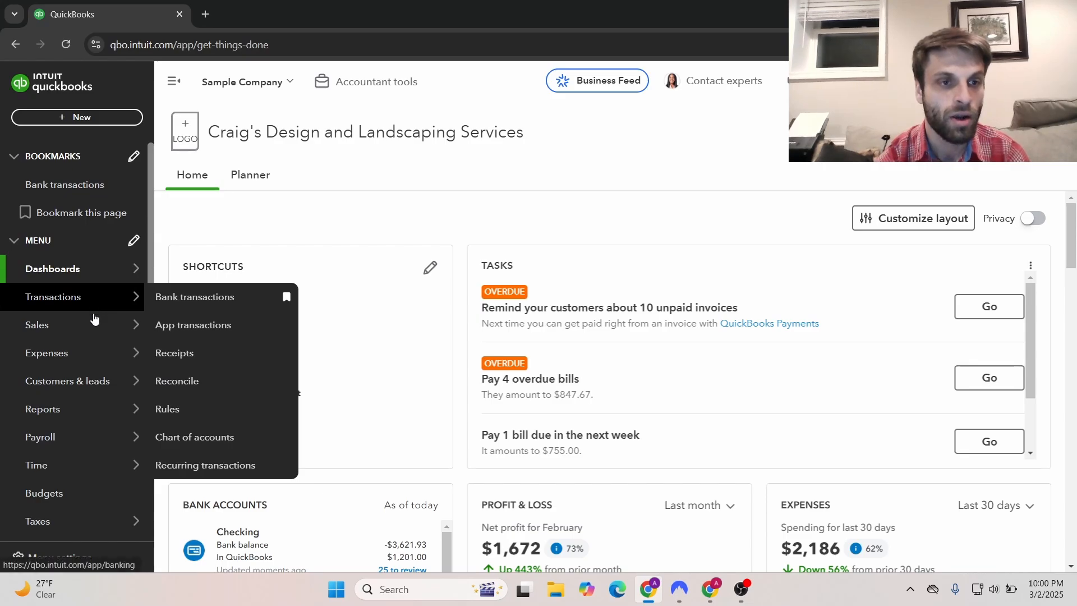
# Step: Open the Budgets page and start importing a budget
pyautogui.moveTo(79, 441)
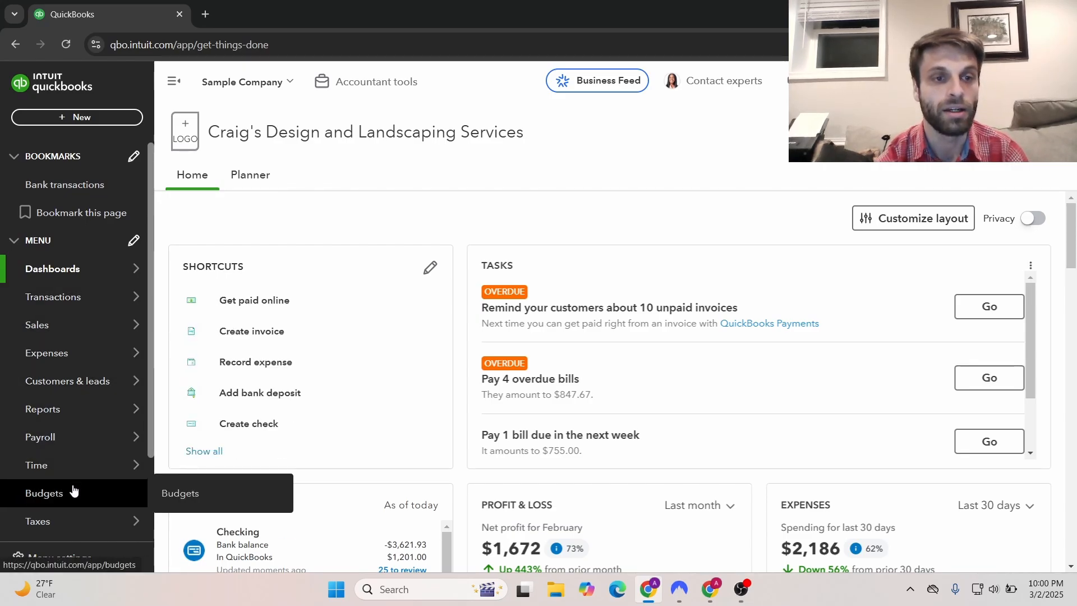
pyautogui.click(112, 499)
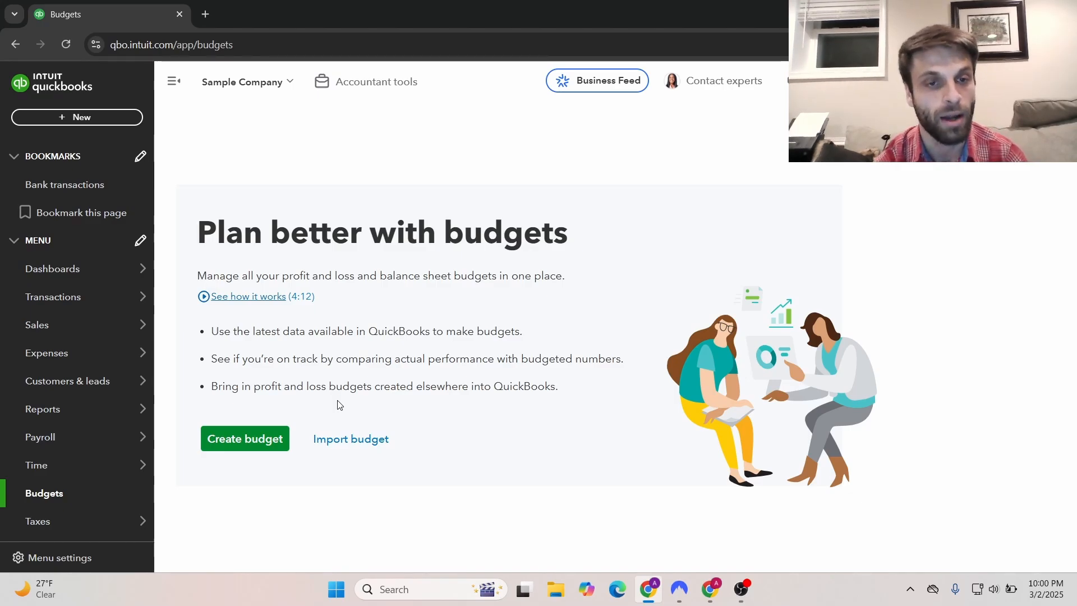
pyautogui.click(345, 440)
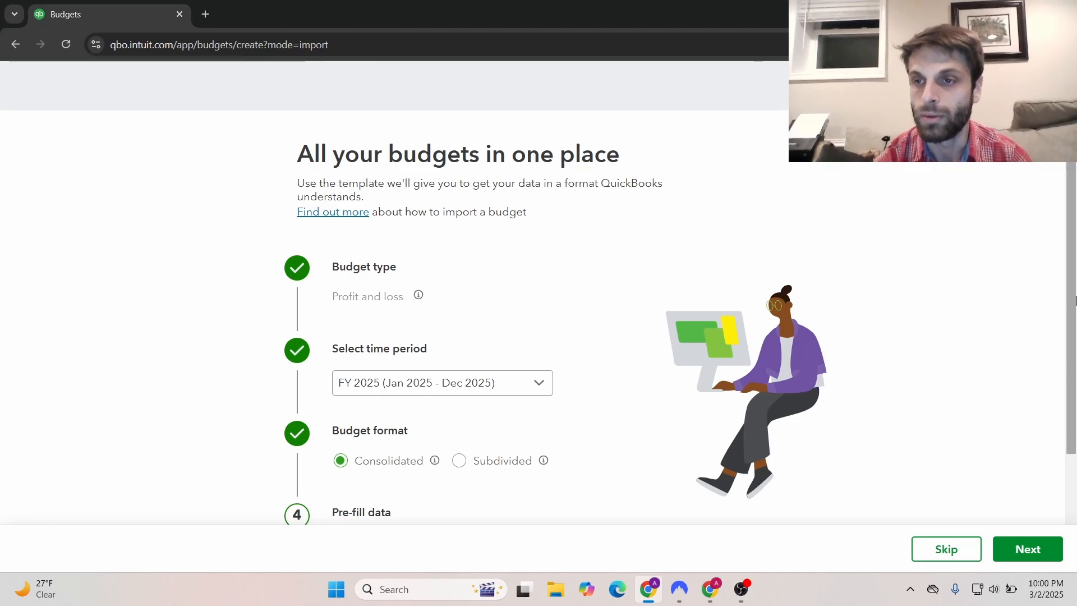
# Step: Review the import setup's budget type, time period, Consolidated and Subdivided format options, and pre-fill setting
pyautogui.scroll(-1, 1072, 317)
pyautogui.moveTo(1074, 314)
pyautogui.mouseDown()
pyautogui.moveTo(1073, 332)
pyautogui.moveTo(1072, 297)
pyautogui.moveTo(1067, 341)
pyautogui.moveTo(1063, 305)
pyautogui.mouseUp()
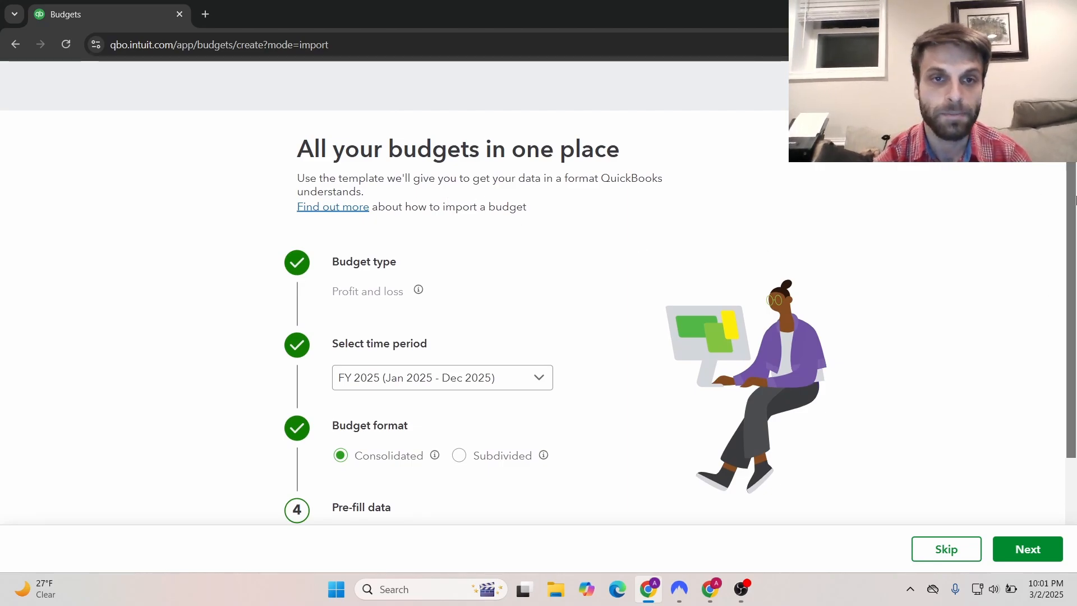
pyautogui.scroll(-1, 1071, 202)
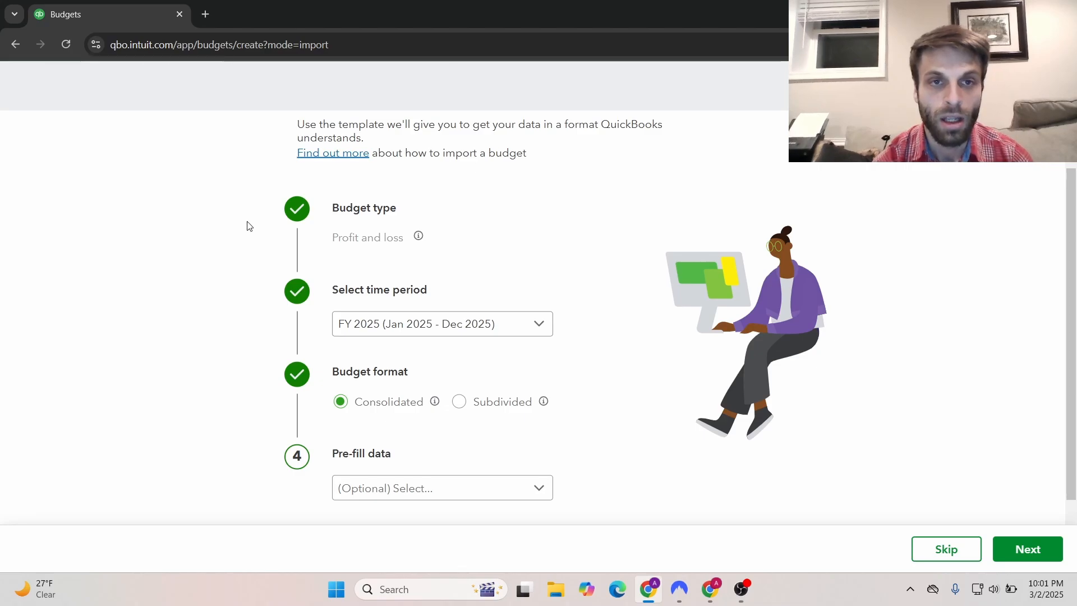
pyautogui.moveTo(424, 239)
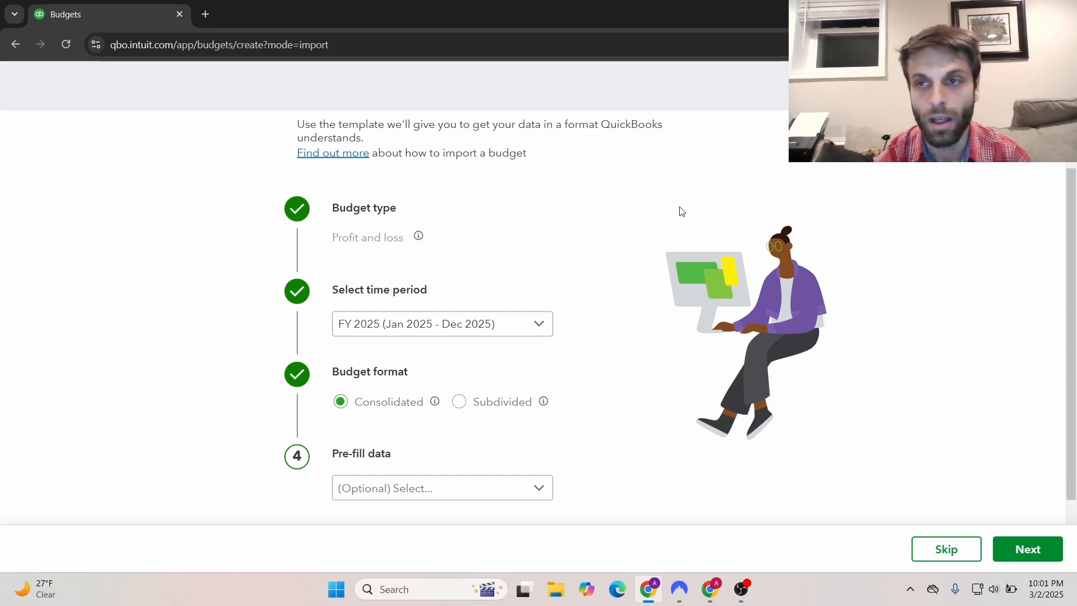
pyautogui.scroll(-1, 897, 236)
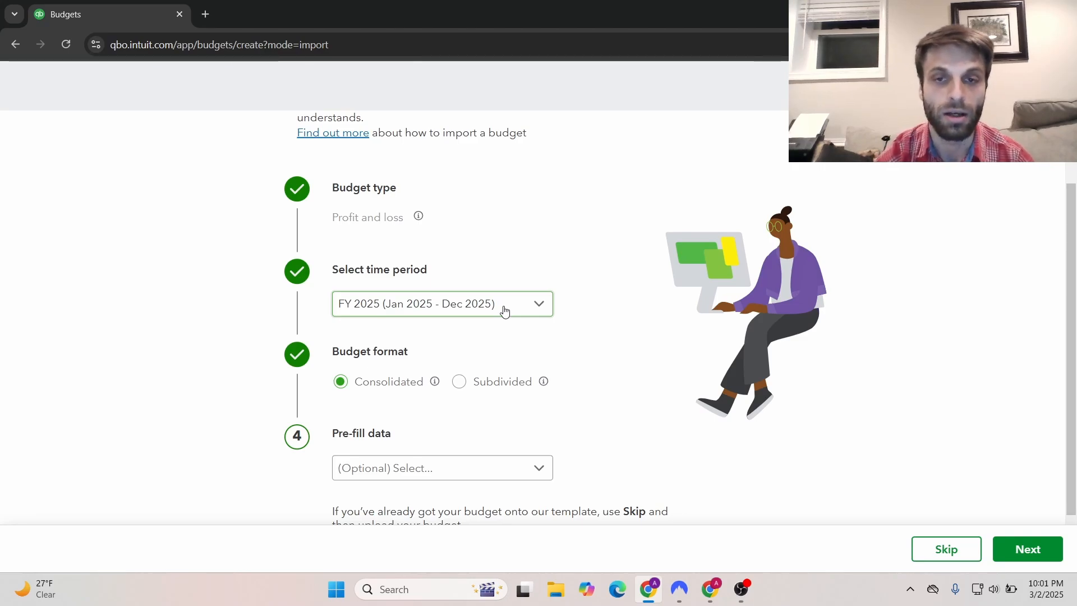
pyautogui.scroll(-1, 1074, 314)
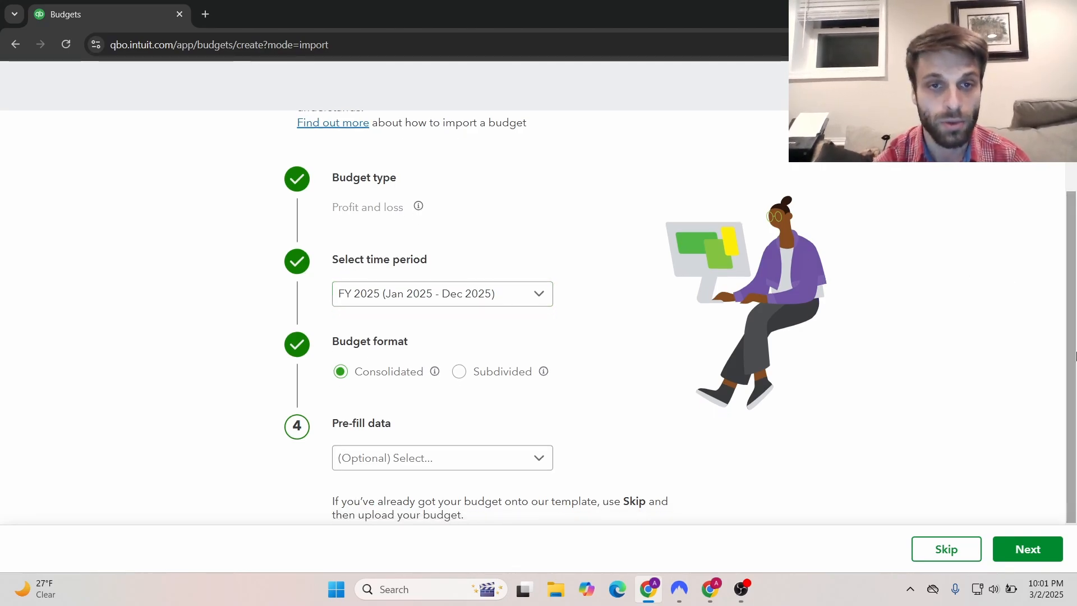
pyautogui.moveTo(435, 374)
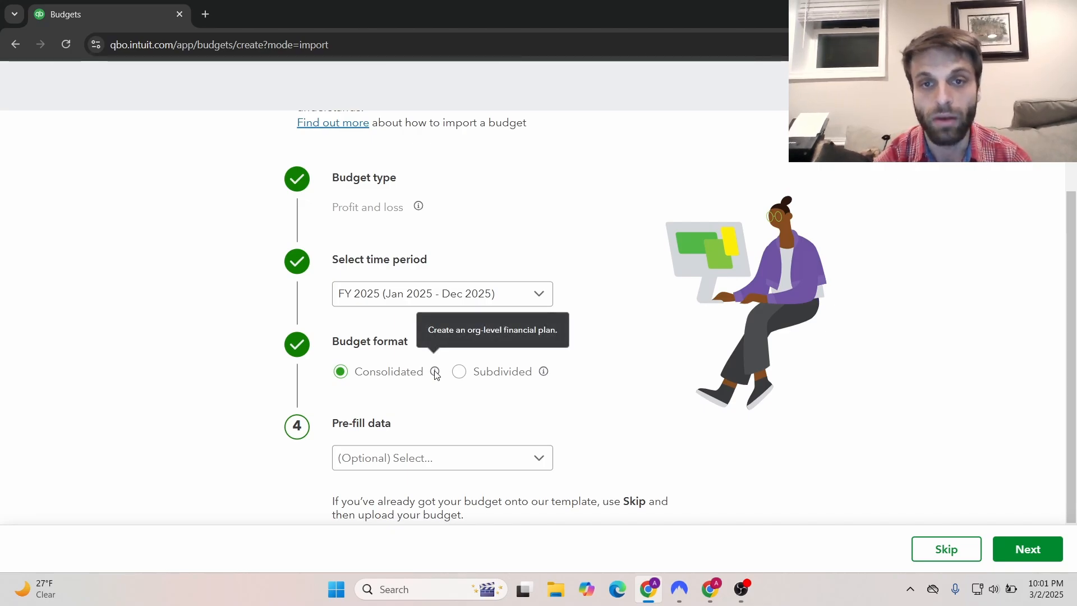
pyautogui.moveTo(546, 374)
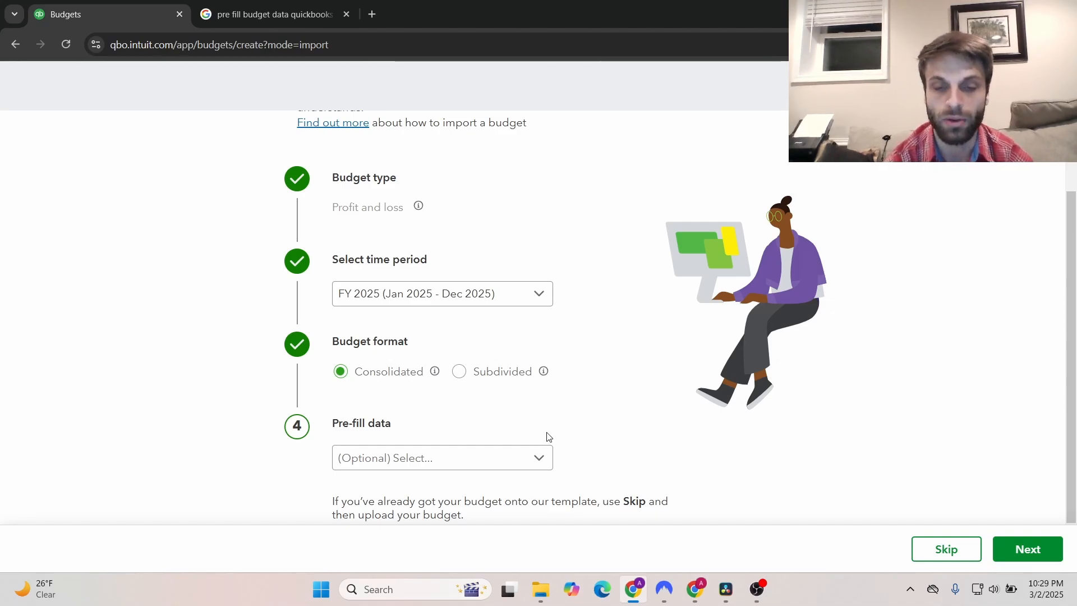
# Step: Check the available pre-fill data sources without choosing one, and continue to the template download and budget upload stage
pyautogui.click(539, 451)
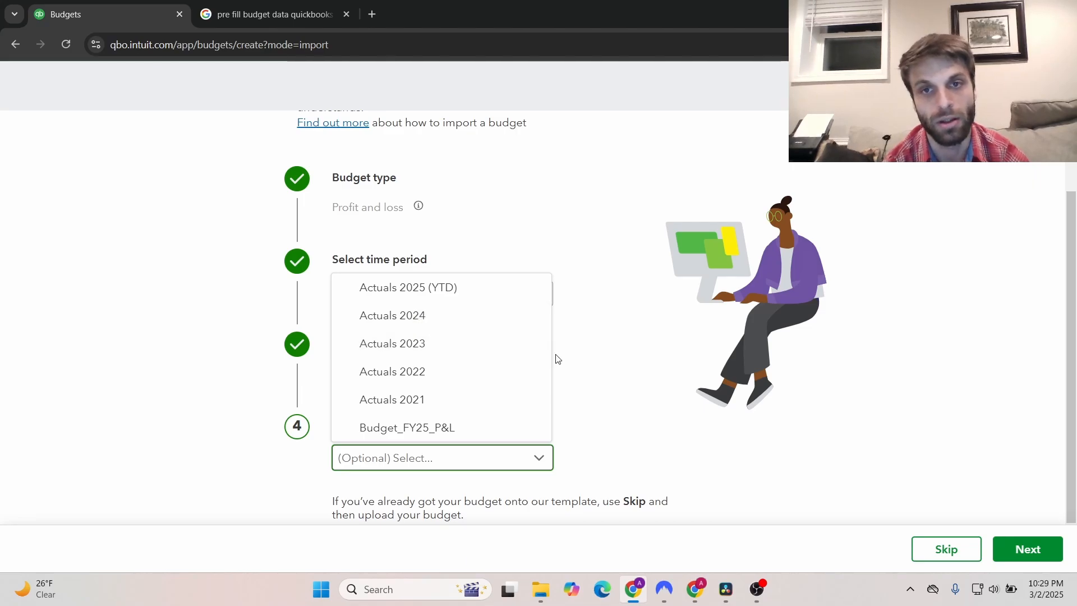
pyautogui.click(605, 393)
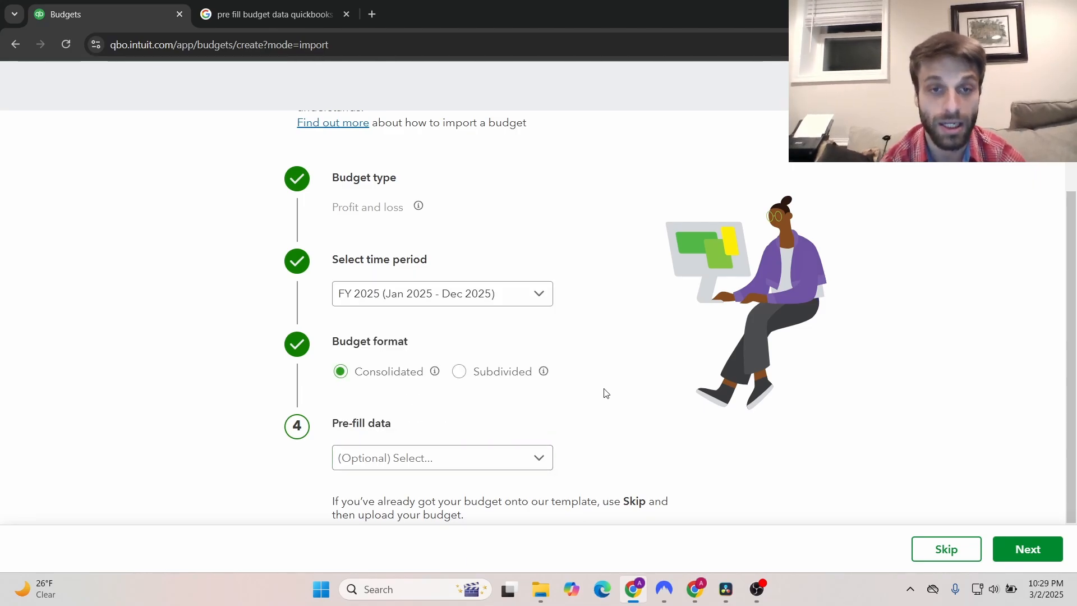
pyautogui.click(521, 457)
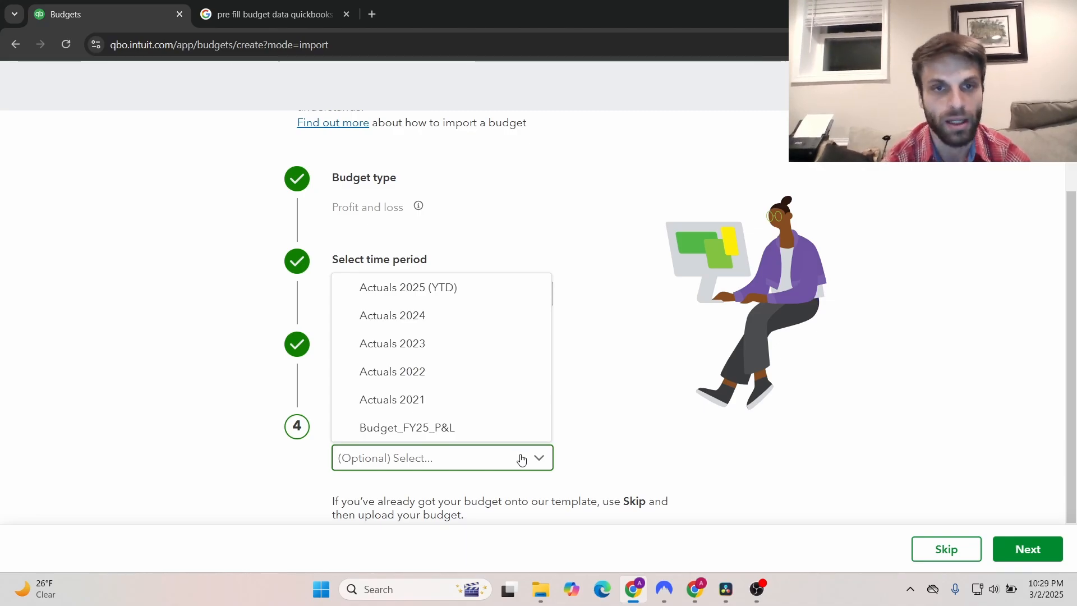
pyautogui.click(587, 445)
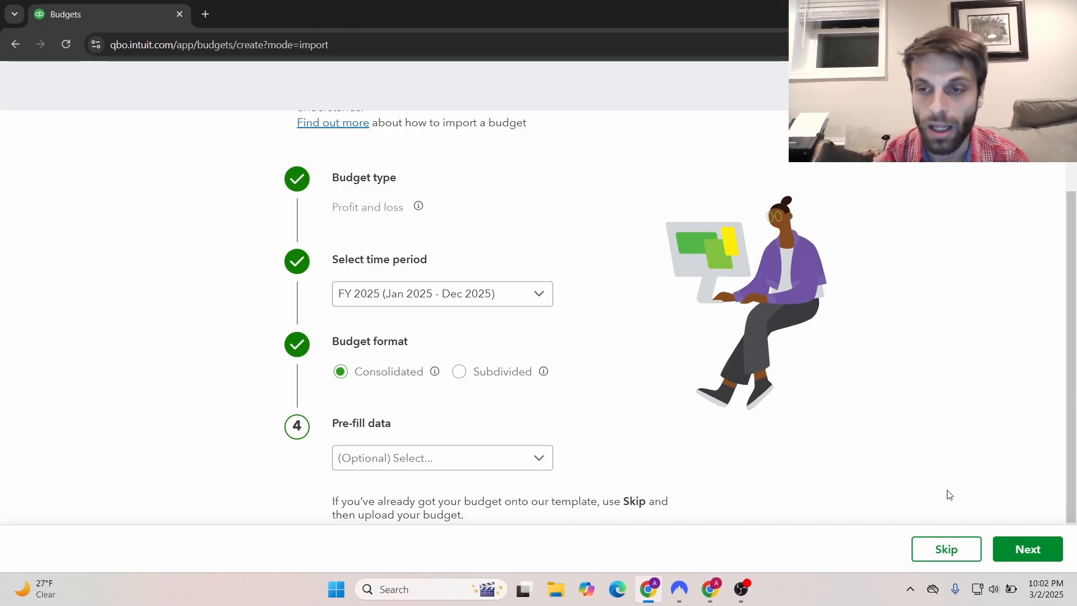
pyautogui.click(1032, 552)
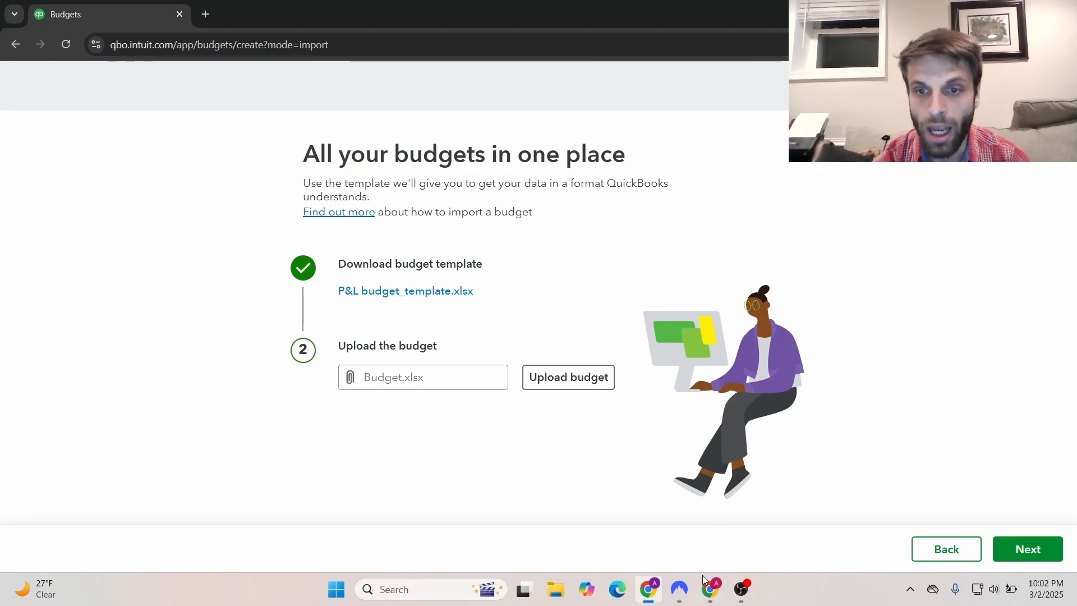
# Step: Switch to the budget template in Google Sheets and review the budget details and upload rules on the Guidelines sheet
pyautogui.click(703, 599)
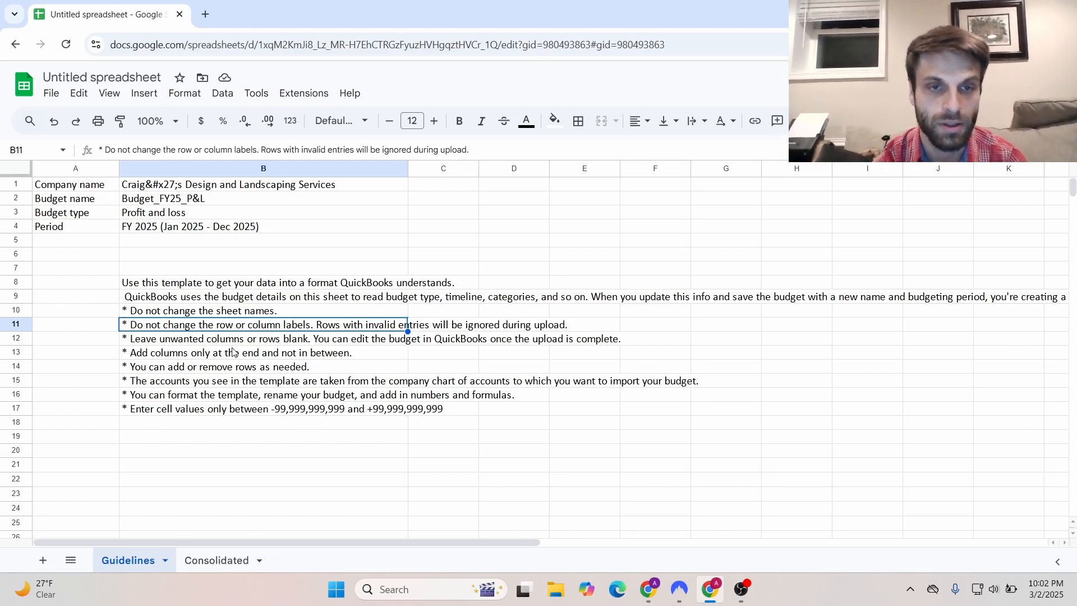
pyautogui.click(147, 271)
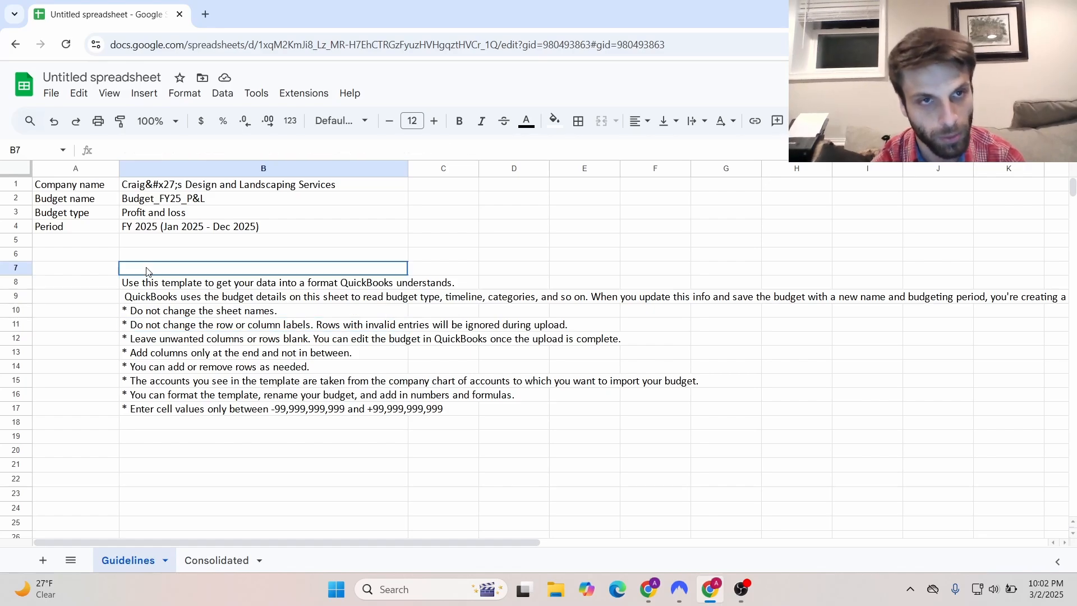
pyautogui.click(128, 230)
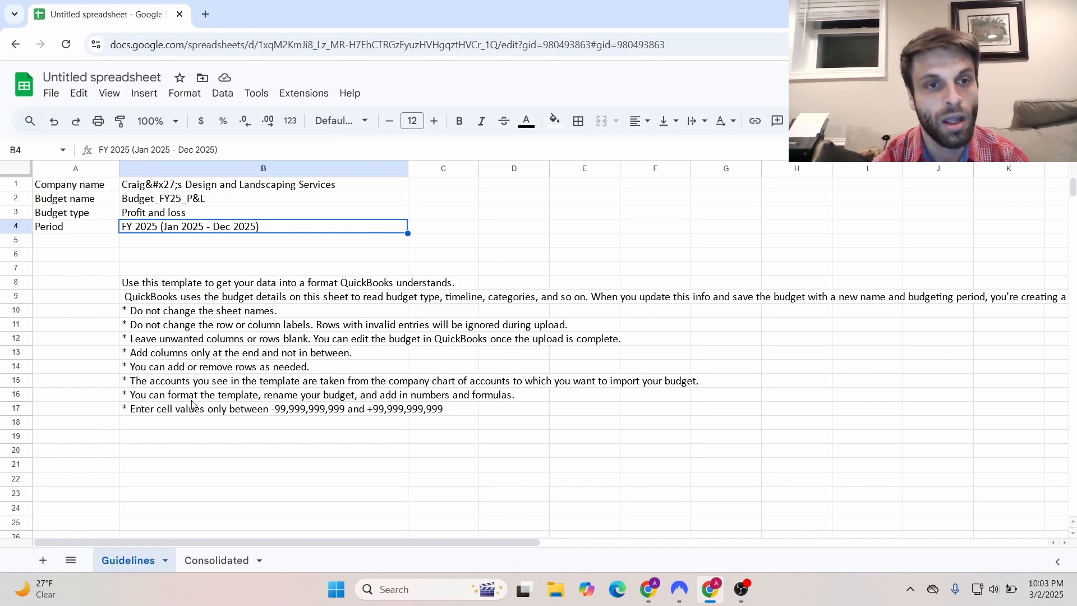
pyautogui.moveTo(200, 286); pyautogui.dragTo(203, 415)
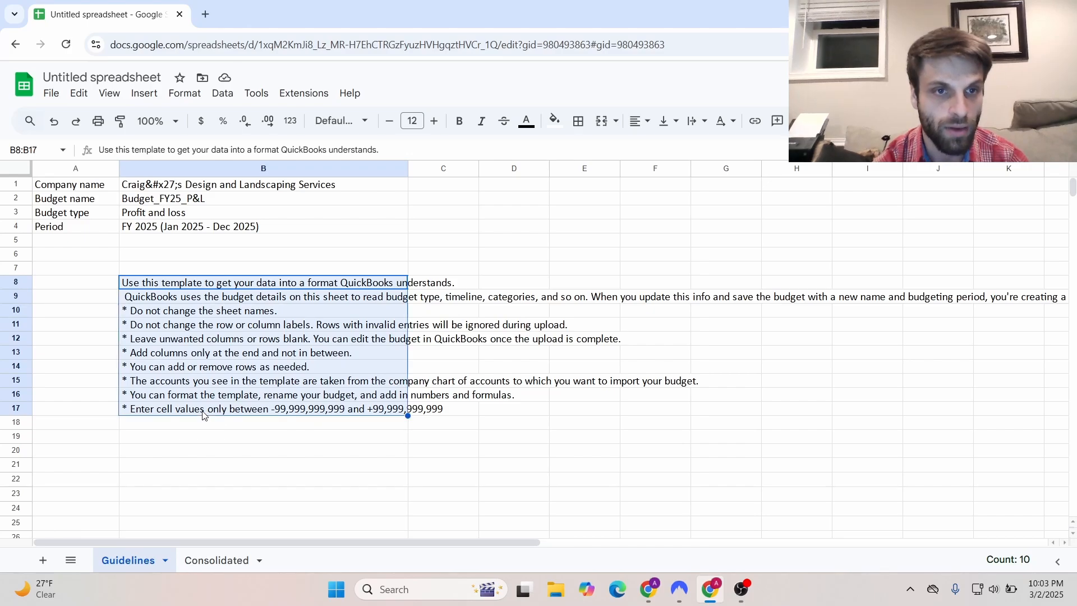
pyautogui.click(224, 315)
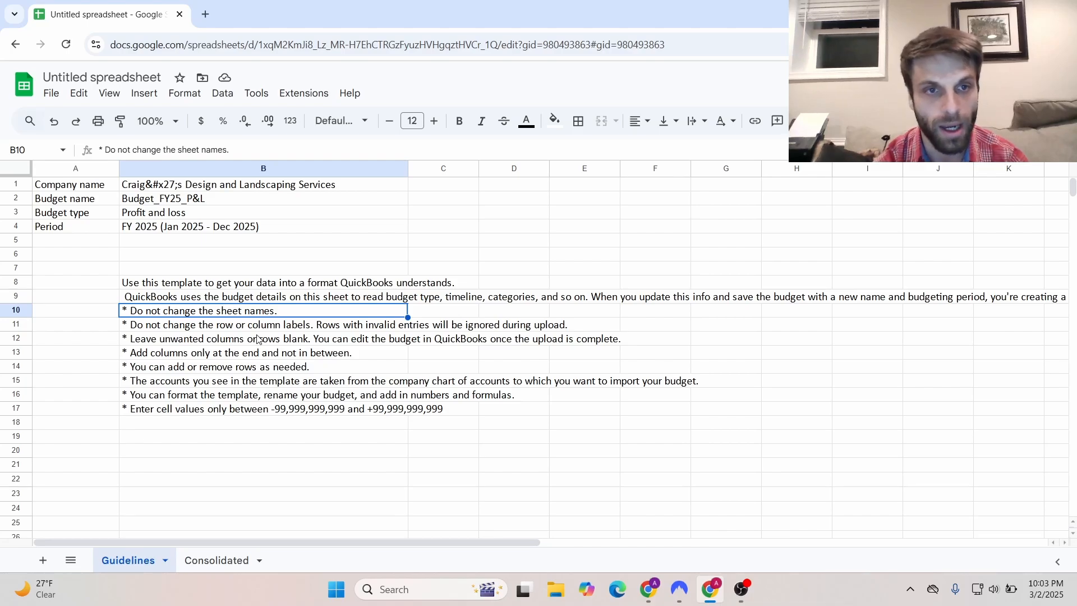
pyautogui.click(253, 357)
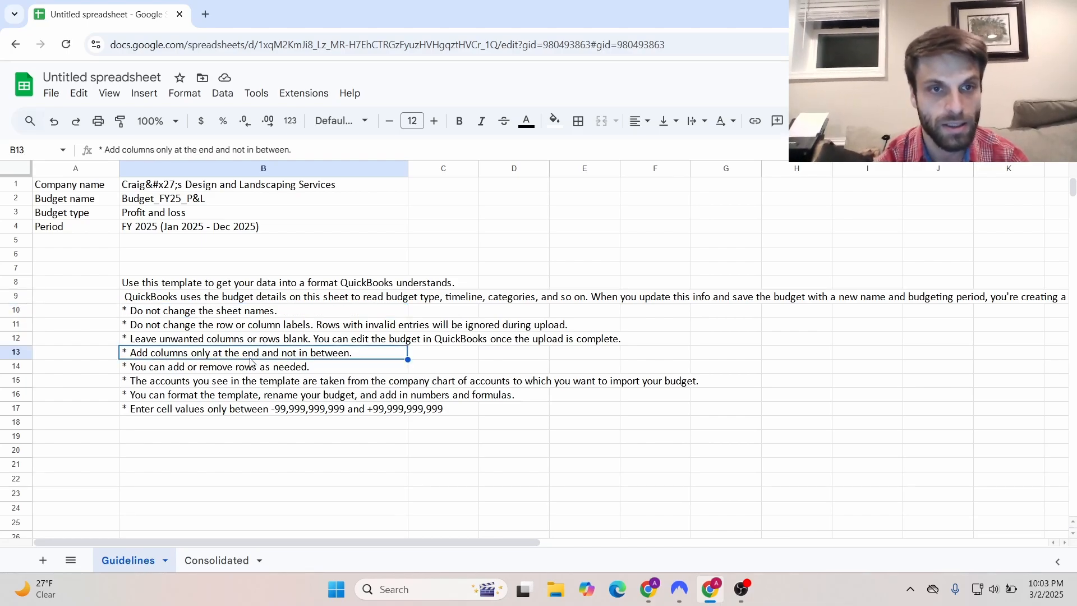
pyautogui.click(238, 382)
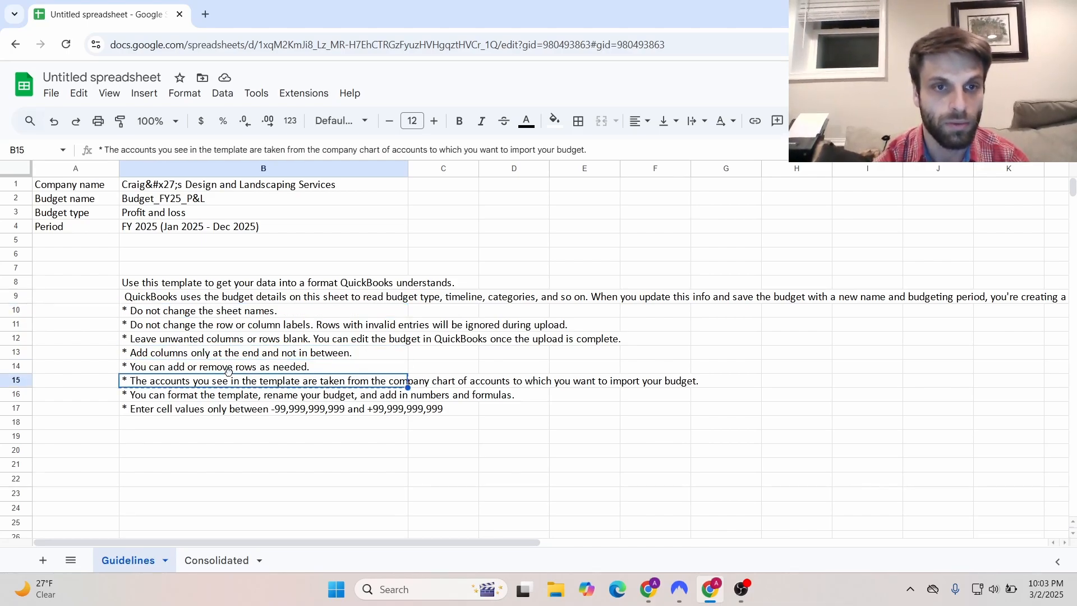
pyautogui.click(236, 453)
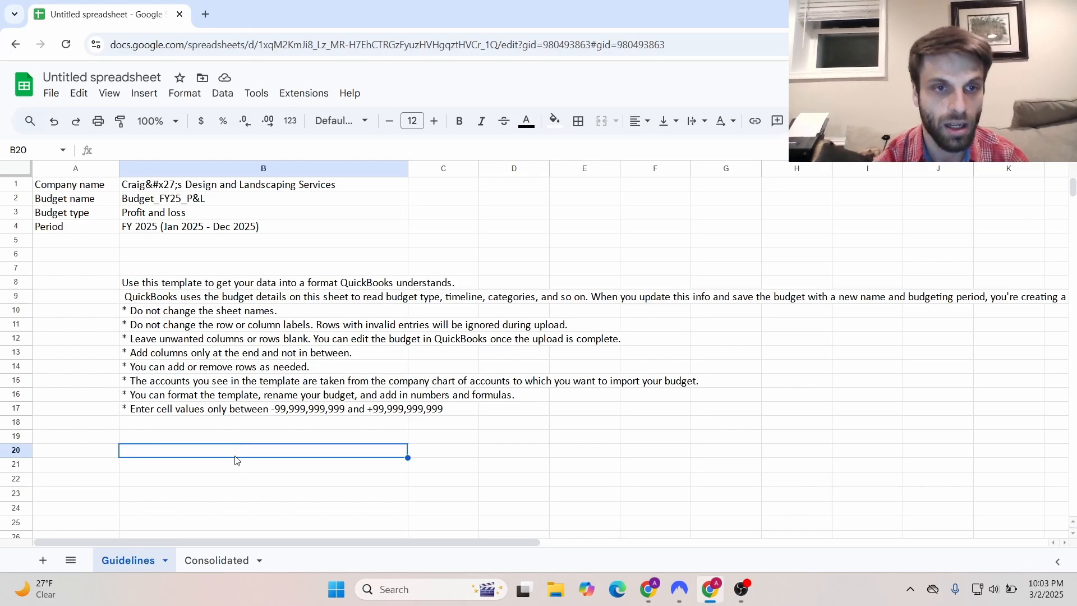
pyautogui.click(232, 412)
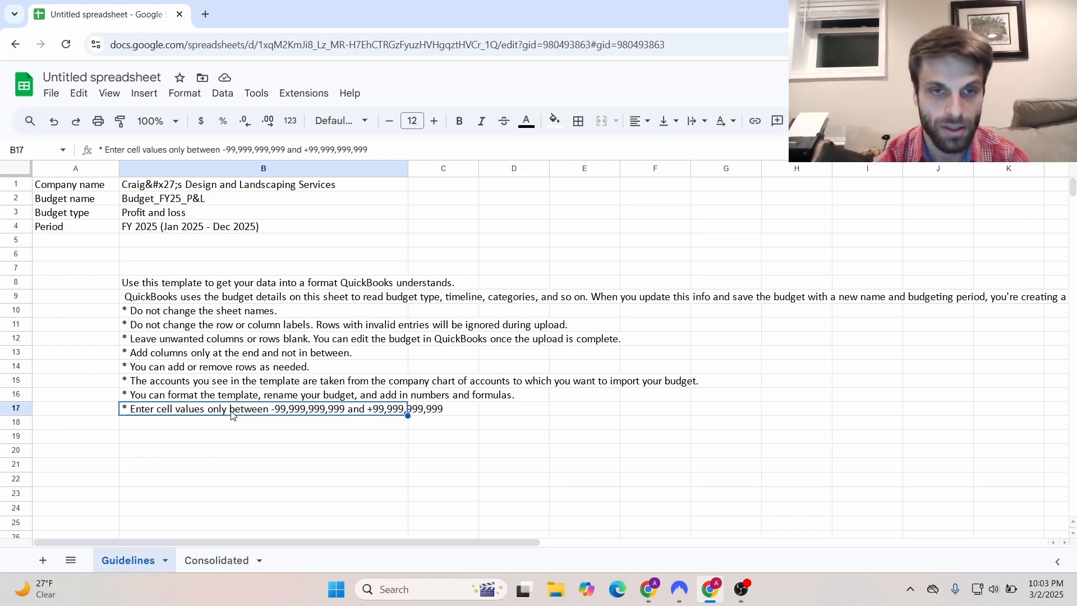
pyautogui.click(201, 558)
pyautogui.click(124, 561)
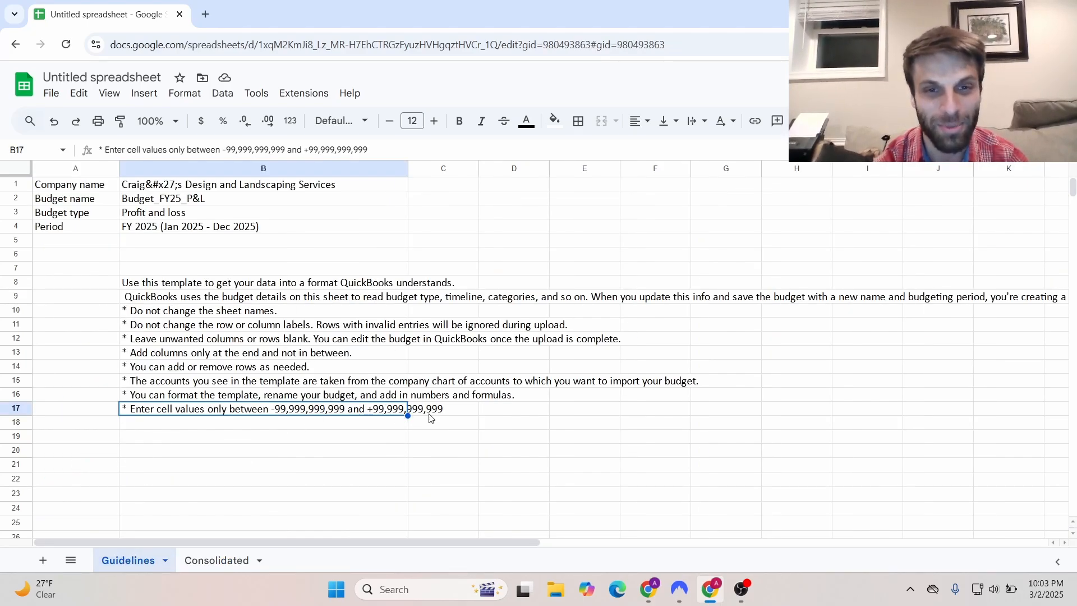
# Step: Open the Consolidated sheet and examine the income accounts and the Design income amounts for January to March
pyautogui.click(190, 561)
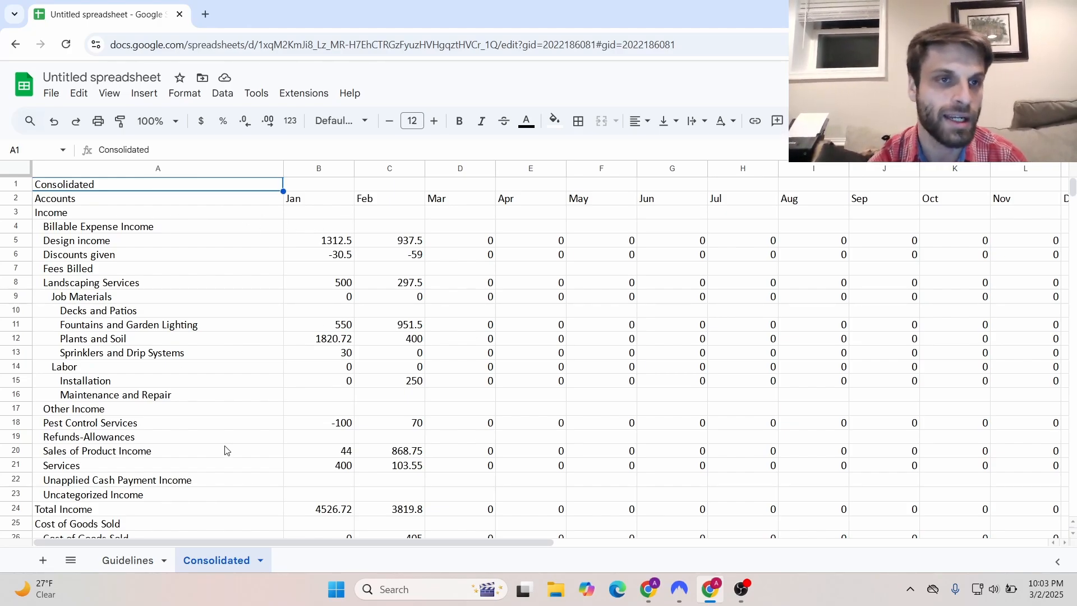
pyautogui.click(85, 215)
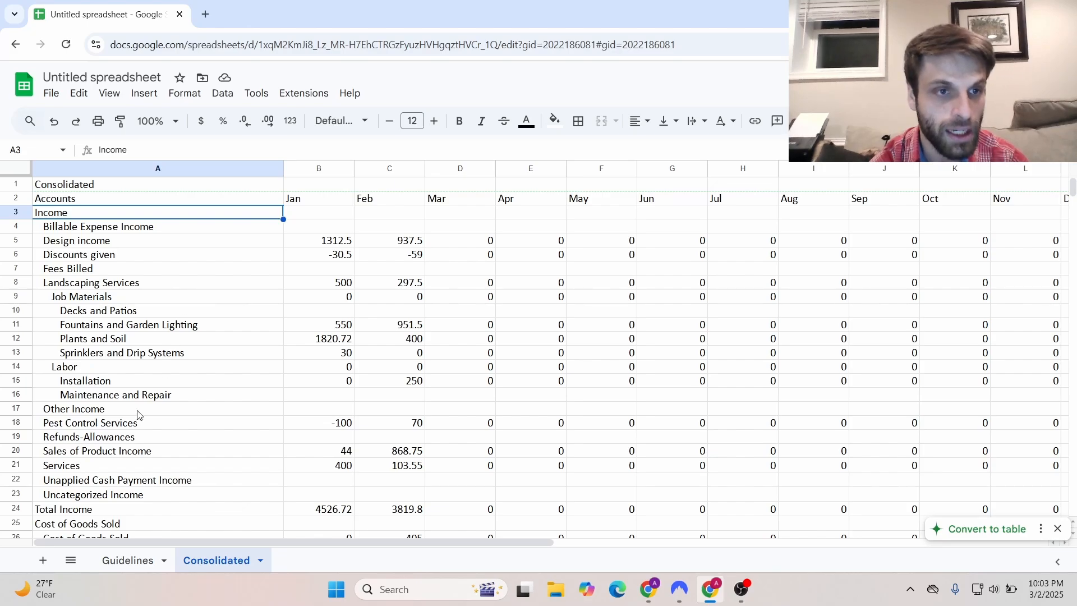
pyautogui.click(309, 245)
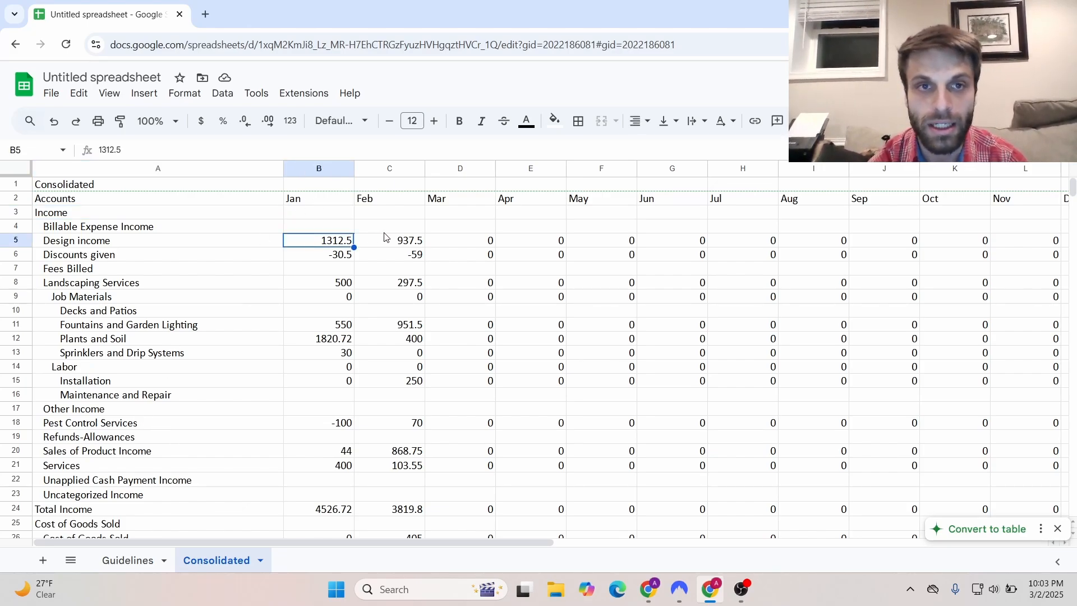
pyautogui.click(375, 246)
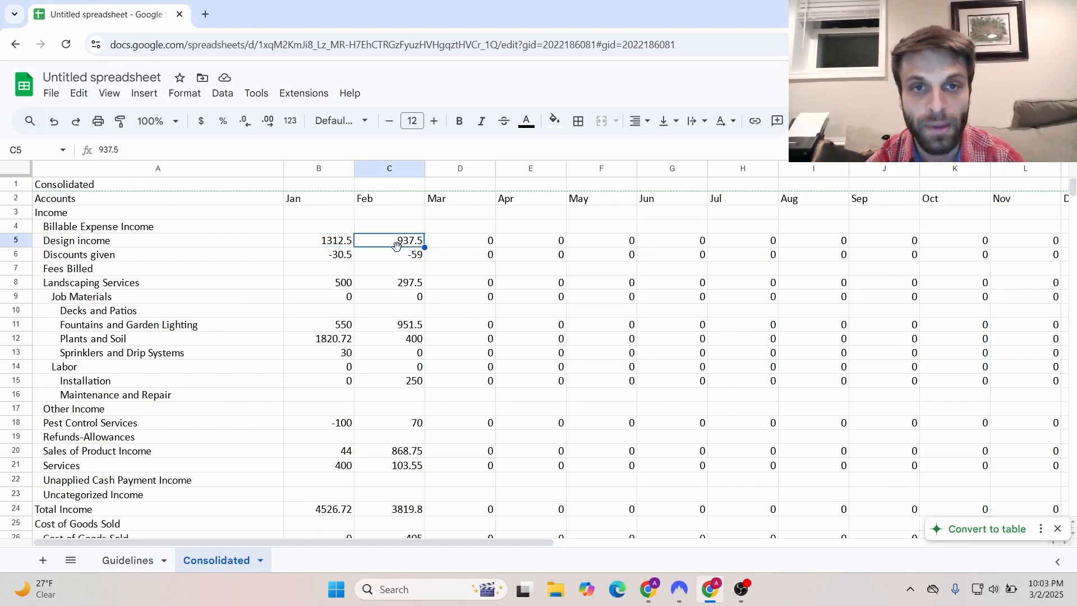
pyautogui.click(474, 237)
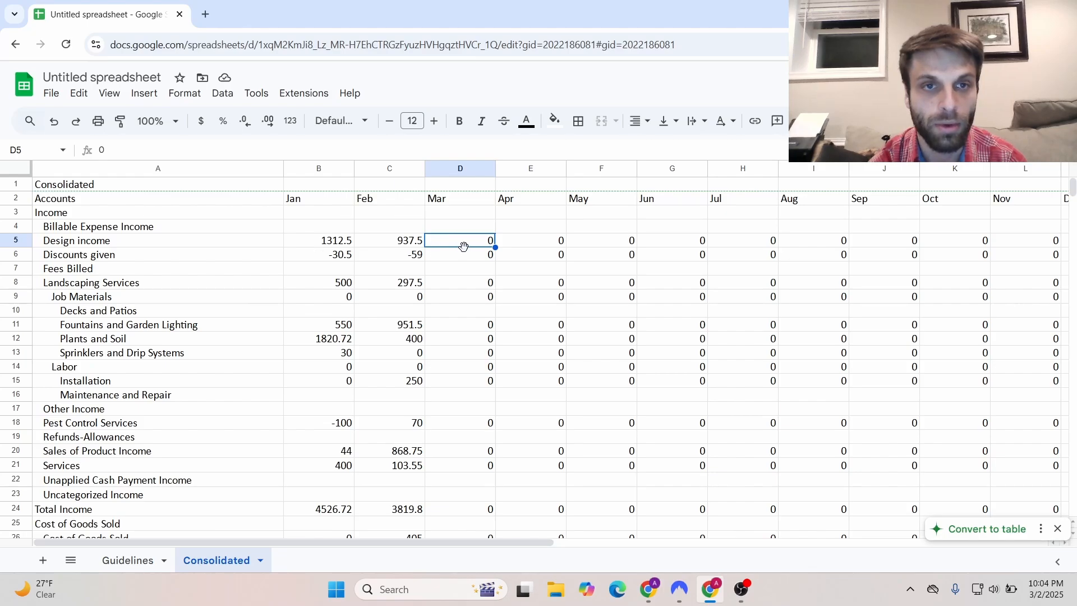
pyautogui.click(313, 241)
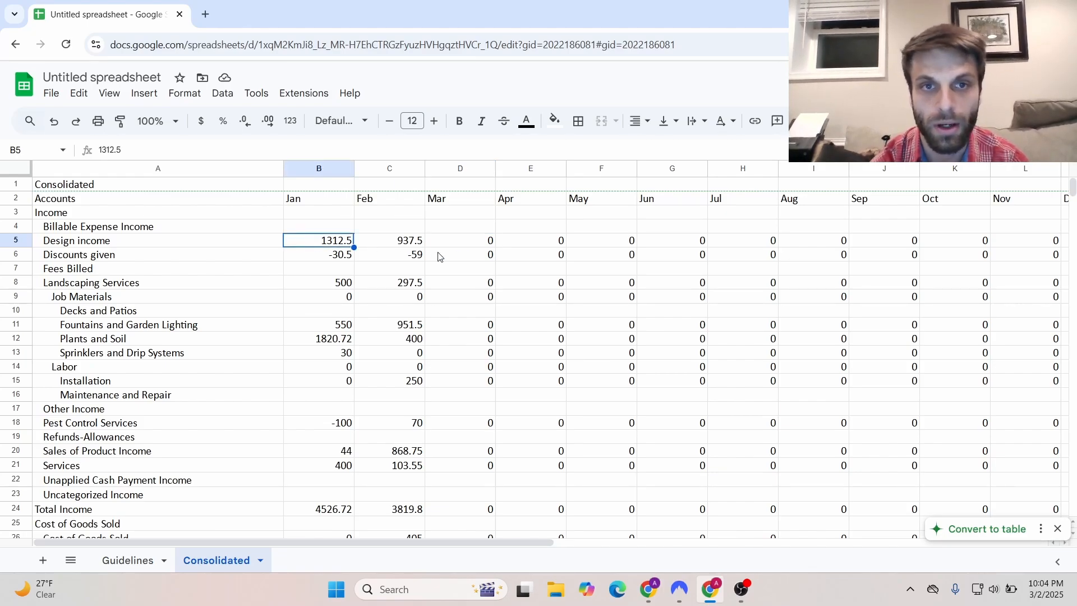
pyautogui.click(390, 243)
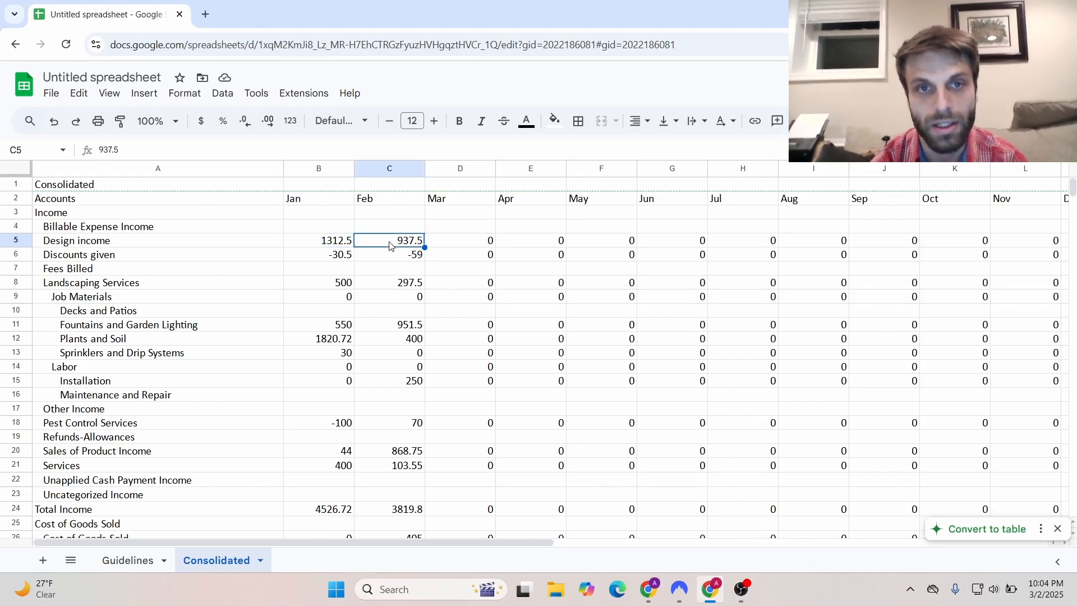
# Step: Set the March budget for Design income to 1000
pyautogui.click(463, 244)
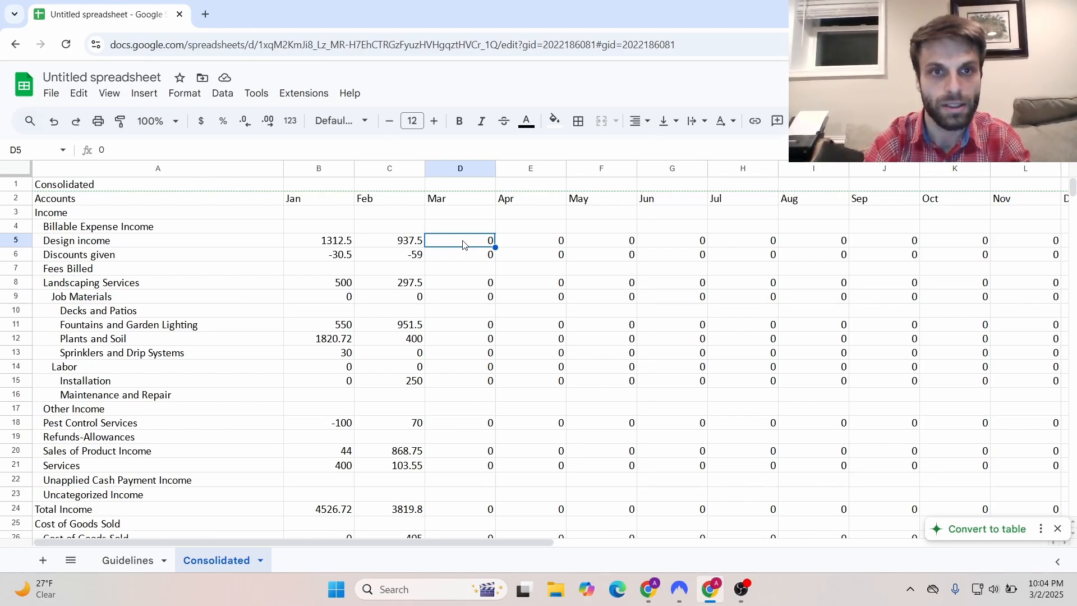
pyautogui.write('10')
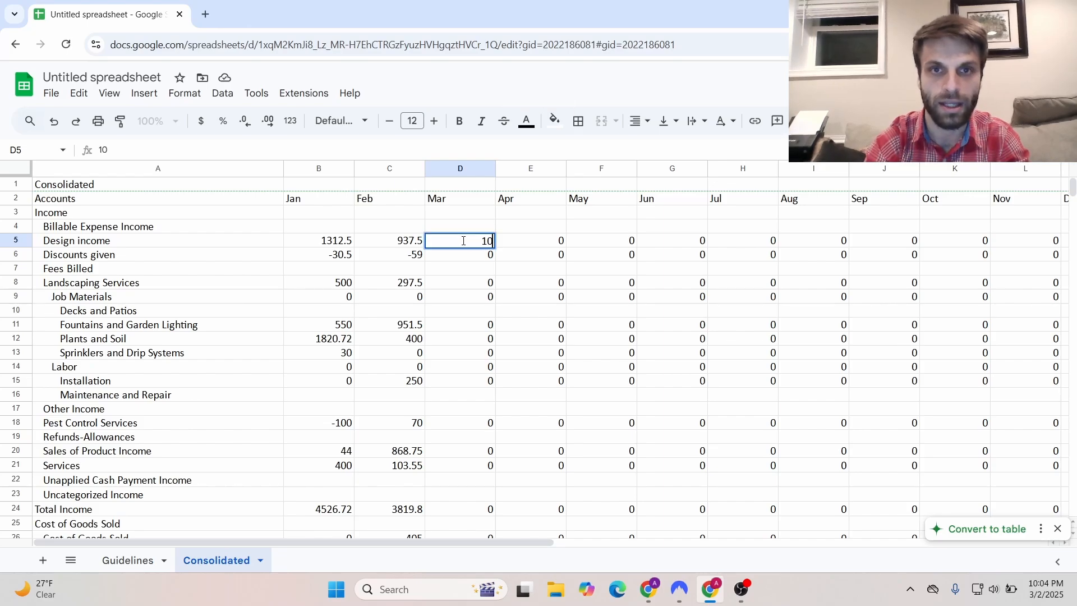
pyautogui.write('00')
pyautogui.click(544, 276)
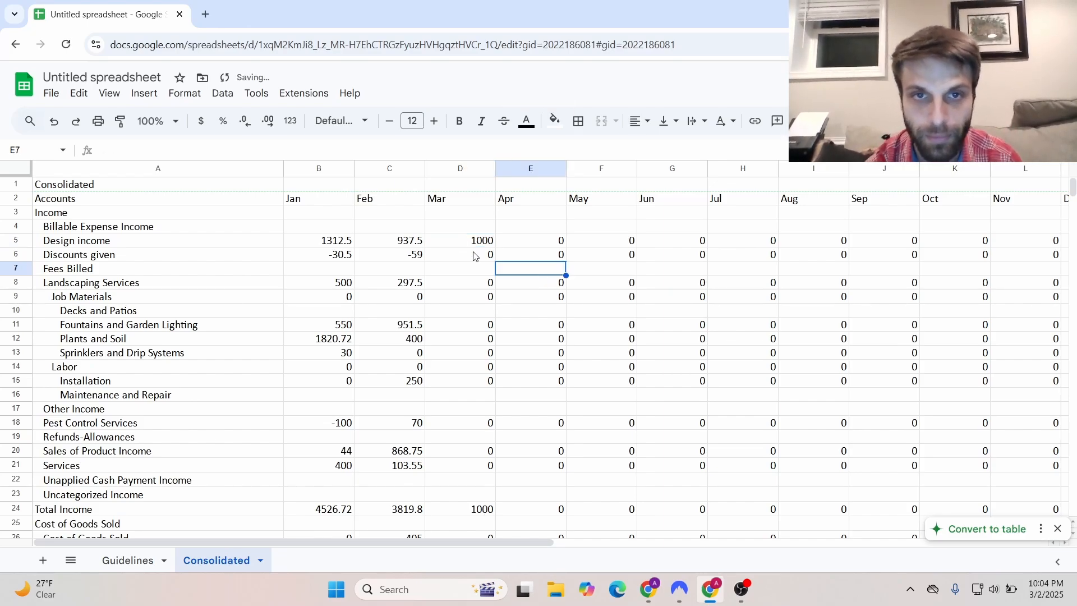
# Step: Copy the March Design income budget of 1000 across April to November
pyautogui.click(476, 245)
pyautogui.moveTo(495, 247); pyautogui.dragTo(1038, 248)
pyautogui.click(988, 273)
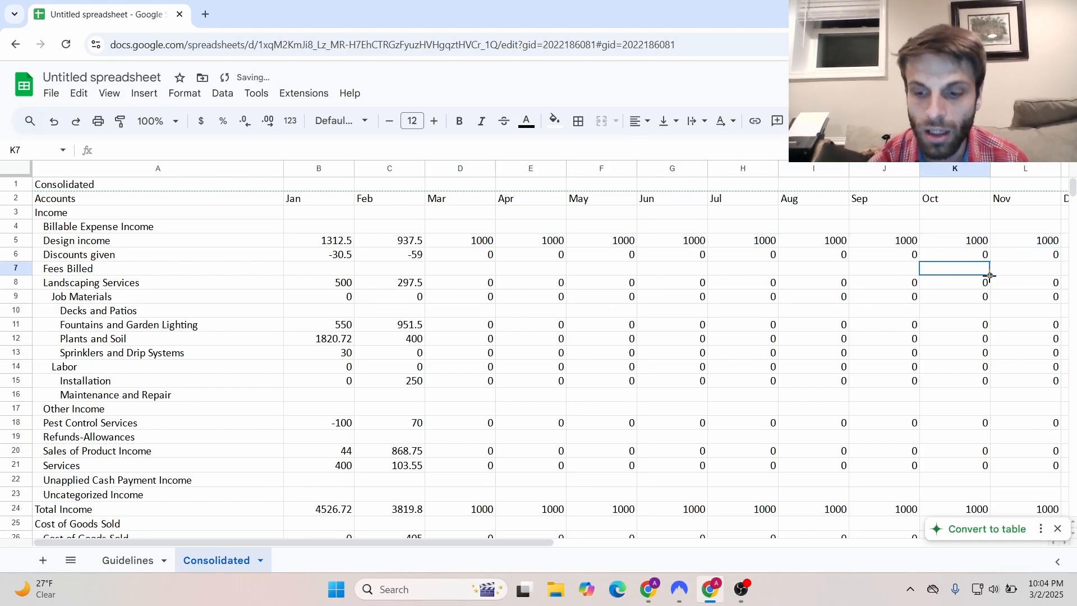
# Step: Examine the income accounts from Design income down to Sprinklers and Drip Systems
pyautogui.press('Right')
pyautogui.press('Left')
pyautogui.press('Left')
pyautogui.press('Left')
pyautogui.press('Left')
pyautogui.press('Left')
pyautogui.press('Left')
pyautogui.press('Left')
pyautogui.press('Left')
pyautogui.press('Left')
pyautogui.press('Left')
pyautogui.press('Left')
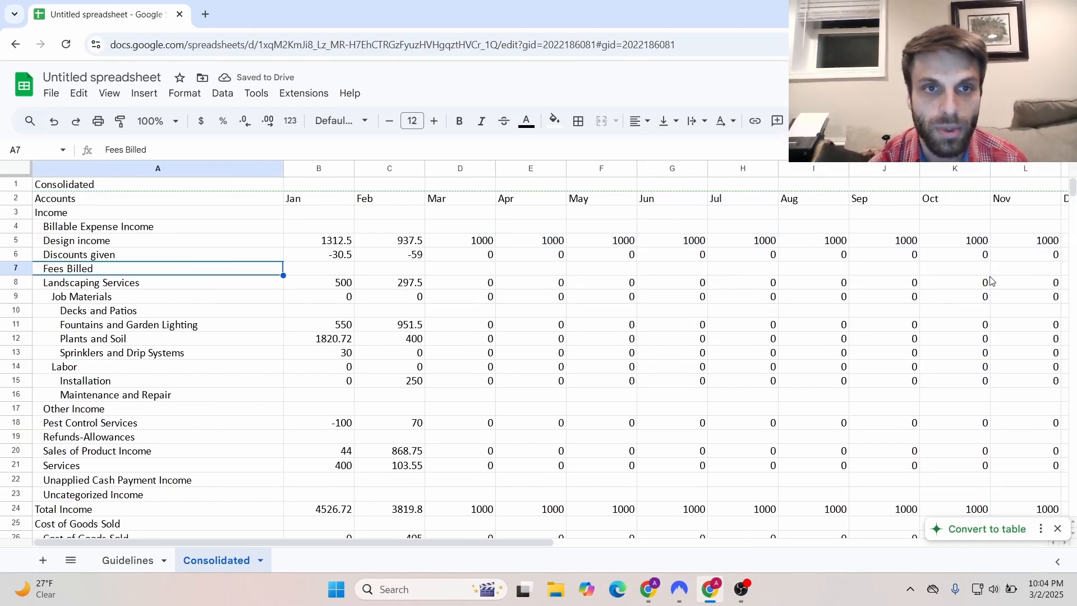
pyautogui.press('Up')
pyautogui.press('Up')
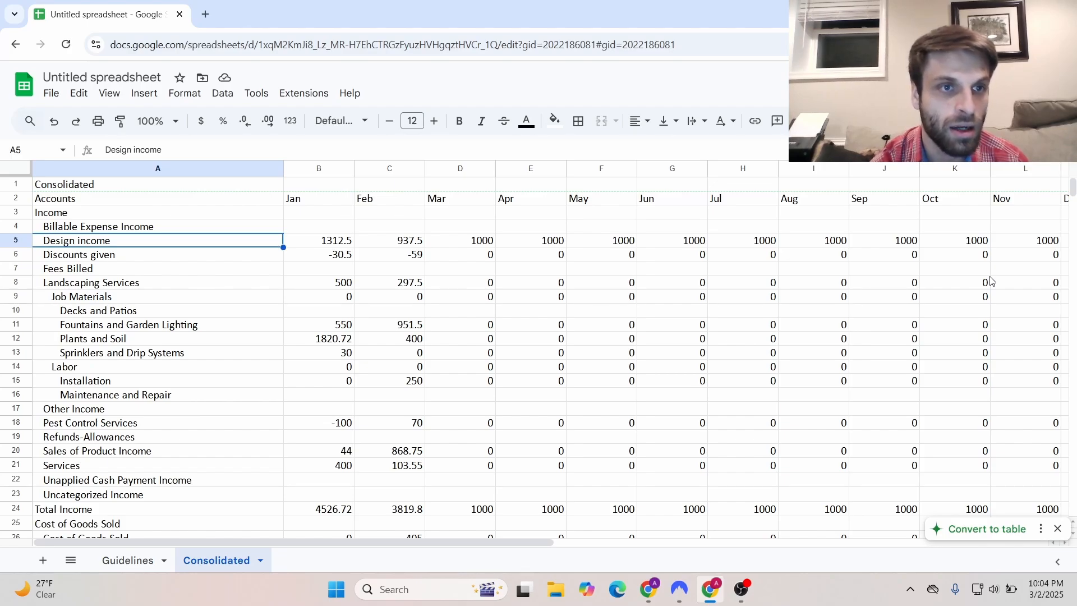
pyautogui.press('Down')
pyautogui.press('Down')
pyautogui.press('Down')
pyautogui.press('Down')
pyautogui.press('Down')
pyautogui.press('Down')
pyautogui.press('Down')
pyautogui.press('Down')
pyautogui.press('Down')
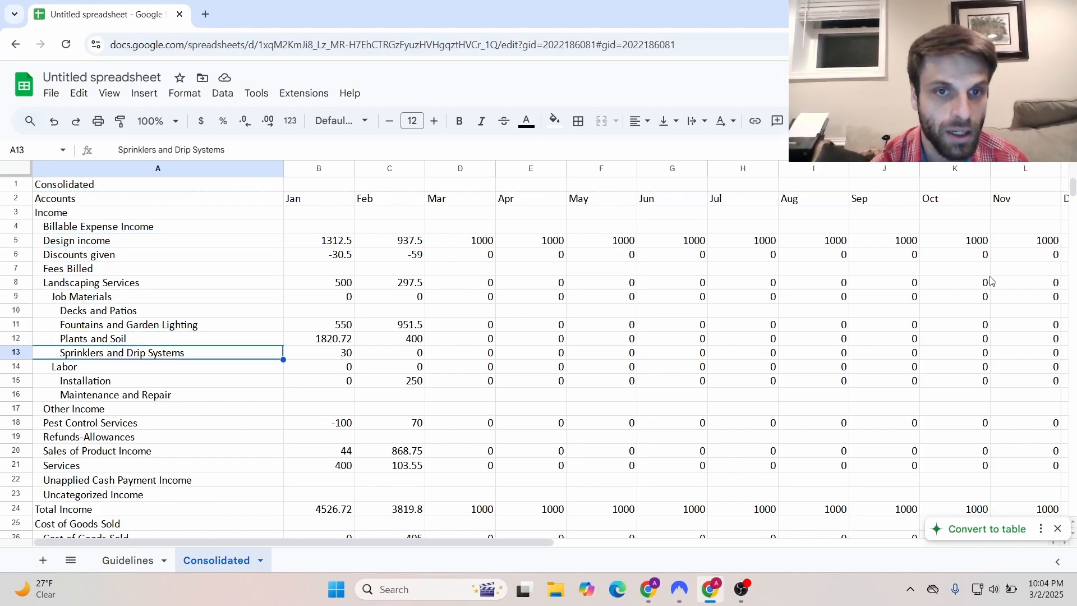
# Step: Set the March budget for Installation under Labor income to 200
pyautogui.press('Right')
pyautogui.press('Right')
pyautogui.press('Left')
pyautogui.press('Down')
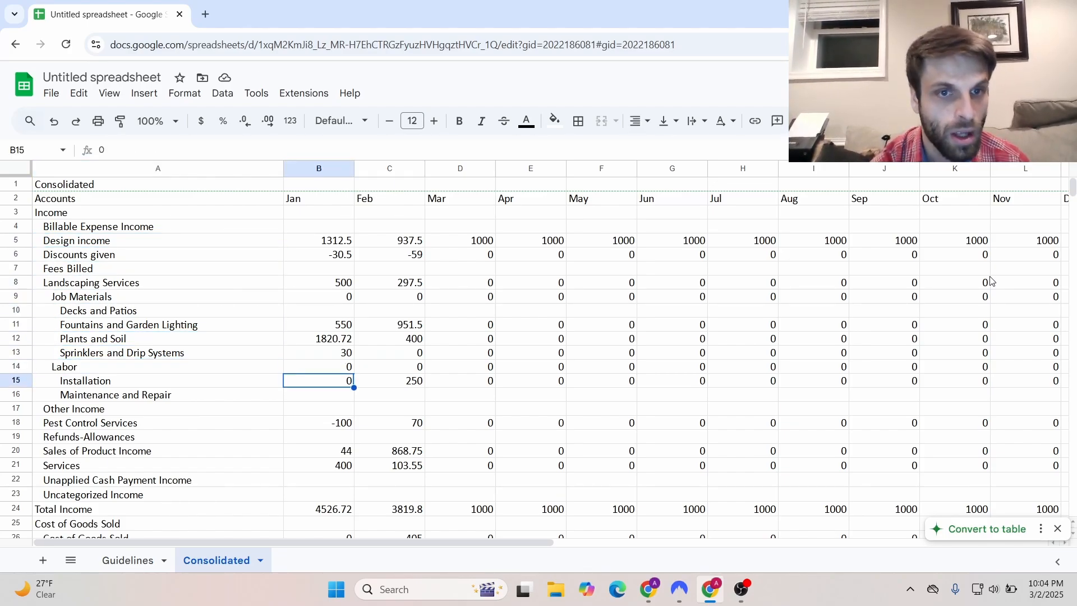
pyautogui.press('Right')
pyautogui.press('Right')
pyautogui.press('Right')
pyautogui.press('Right')
pyautogui.press('Left')
pyautogui.press('Left')
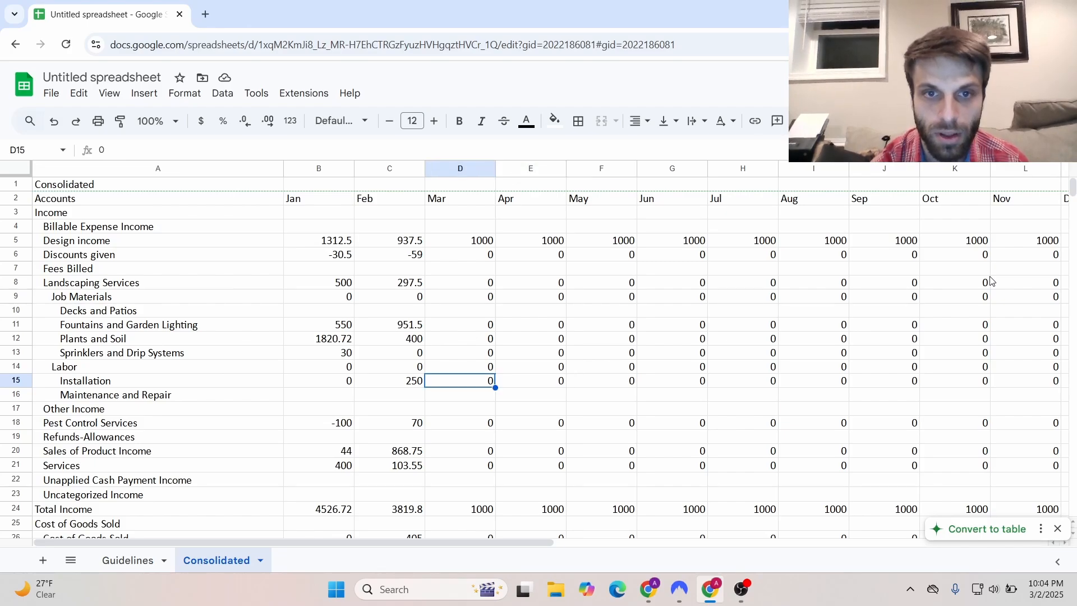
pyautogui.press('Right')
pyautogui.press('Left')
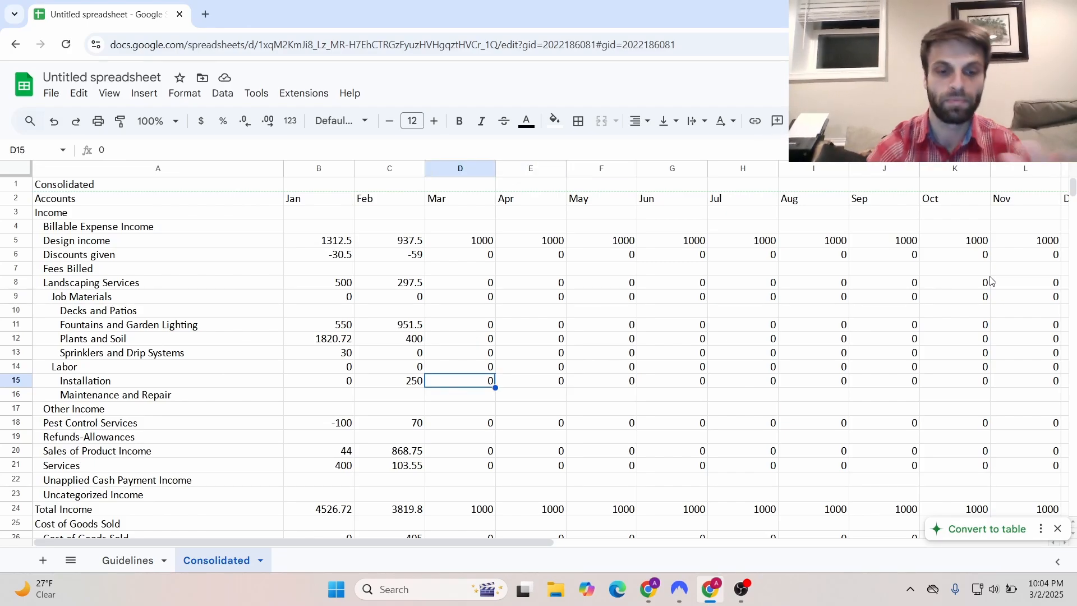
pyautogui.write('200')
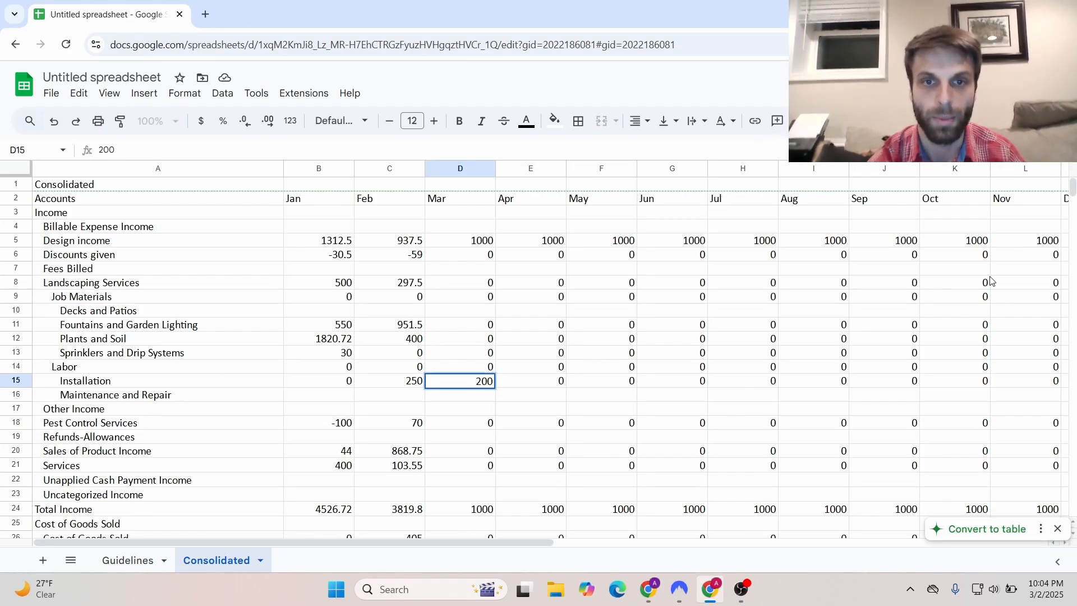
pyautogui.click(732, 370)
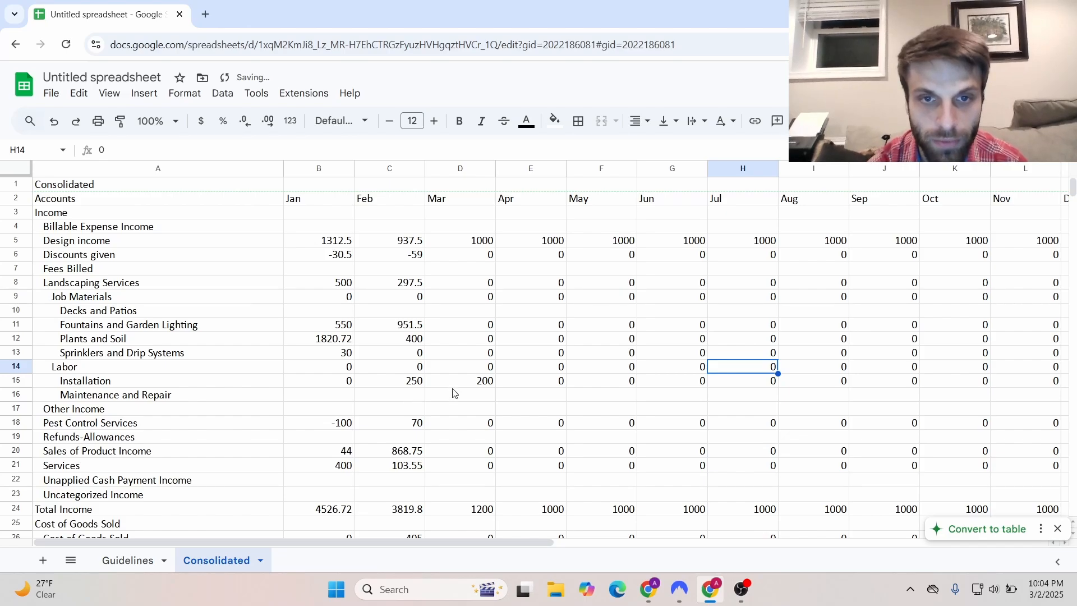
# Step: Copy the March Installation income budget of 200 across April to November
pyautogui.click(455, 385)
pyautogui.moveTo(495, 387); pyautogui.dragTo(1001, 384)
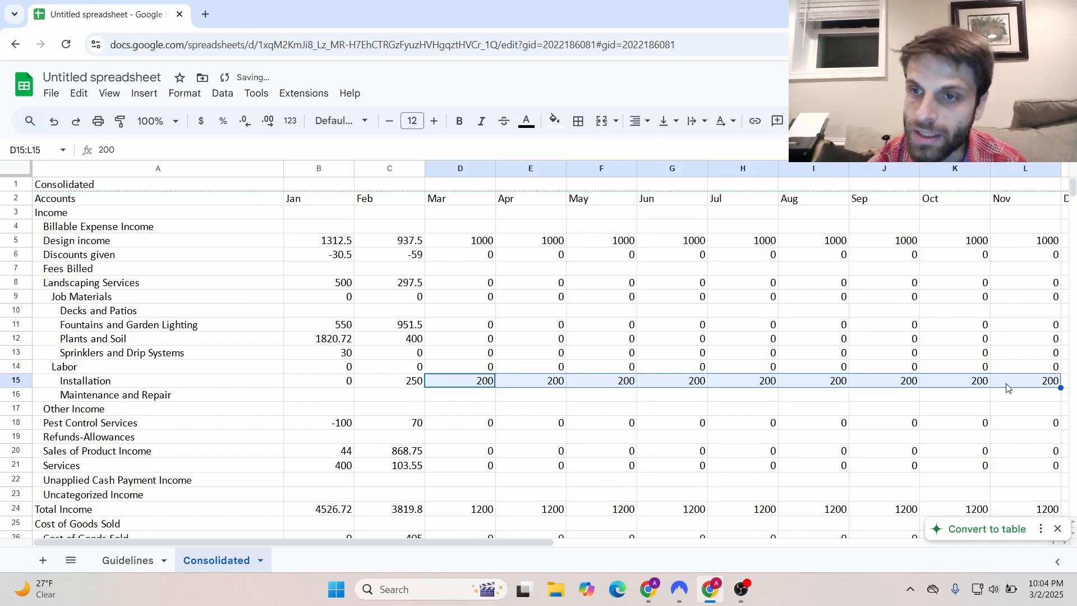
pyautogui.click(896, 418)
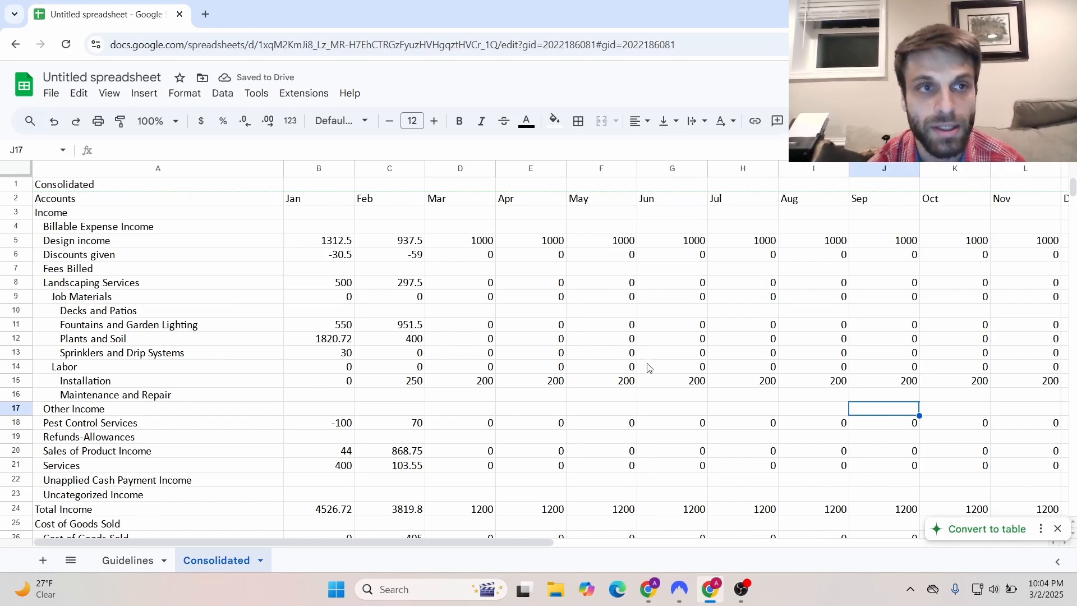
# Step: Extend the Installation income budget of 200 from November into December
pyautogui.click(754, 380)
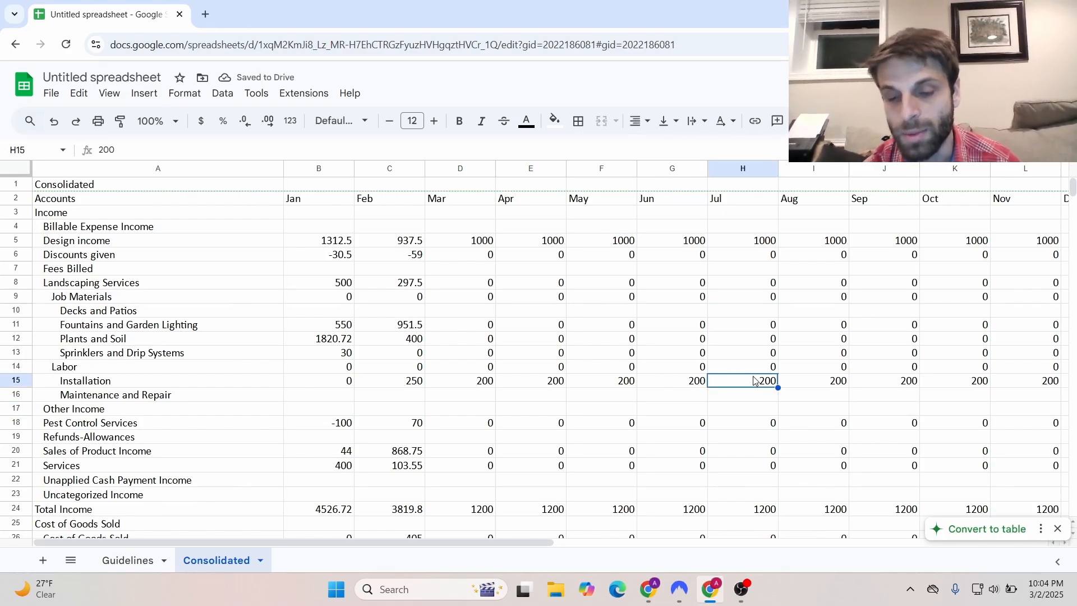
pyautogui.press('Right')
pyautogui.press('Right')
pyautogui.press('Right')
pyautogui.press('Right')
pyautogui.press('Right')
pyautogui.press('Left')
pyautogui.press('Right')
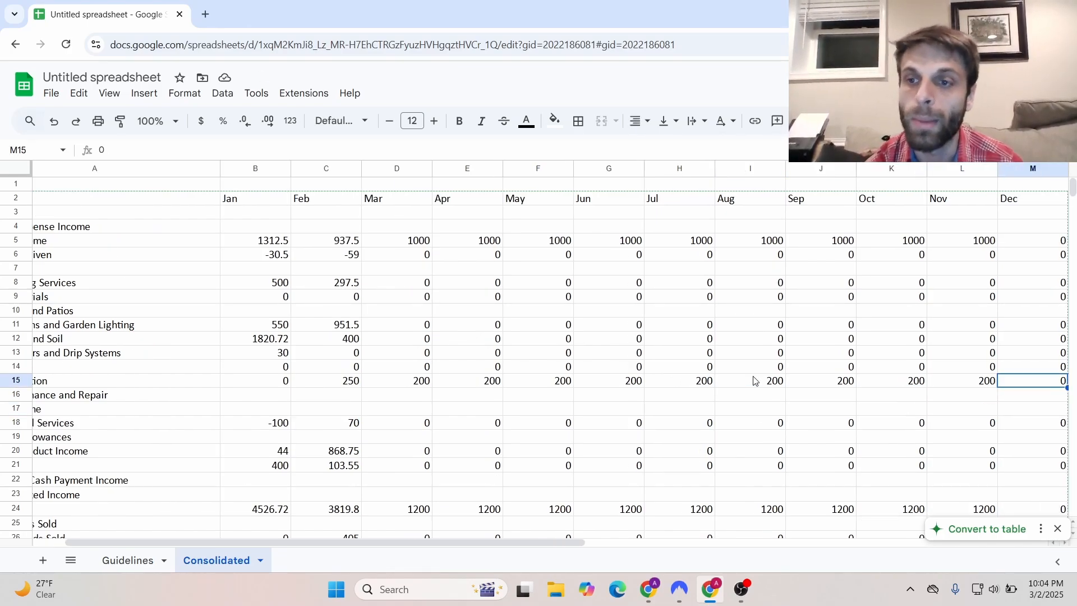
pyautogui.hscroll(1, 754, 381)
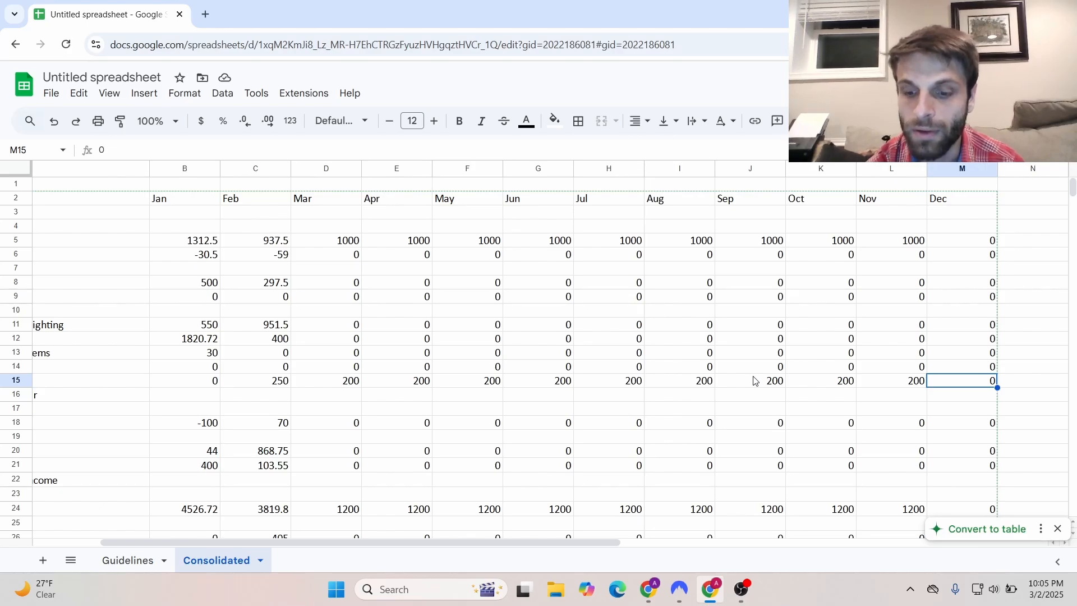
pyautogui.press('Left')
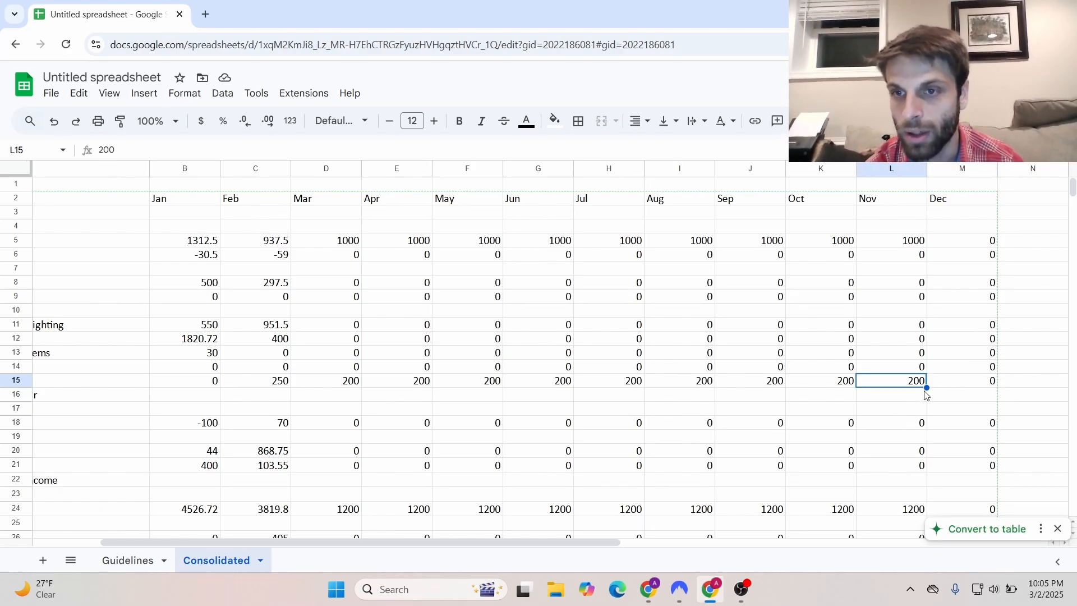
pyautogui.moveTo(925, 393); pyautogui.dragTo(974, 392)
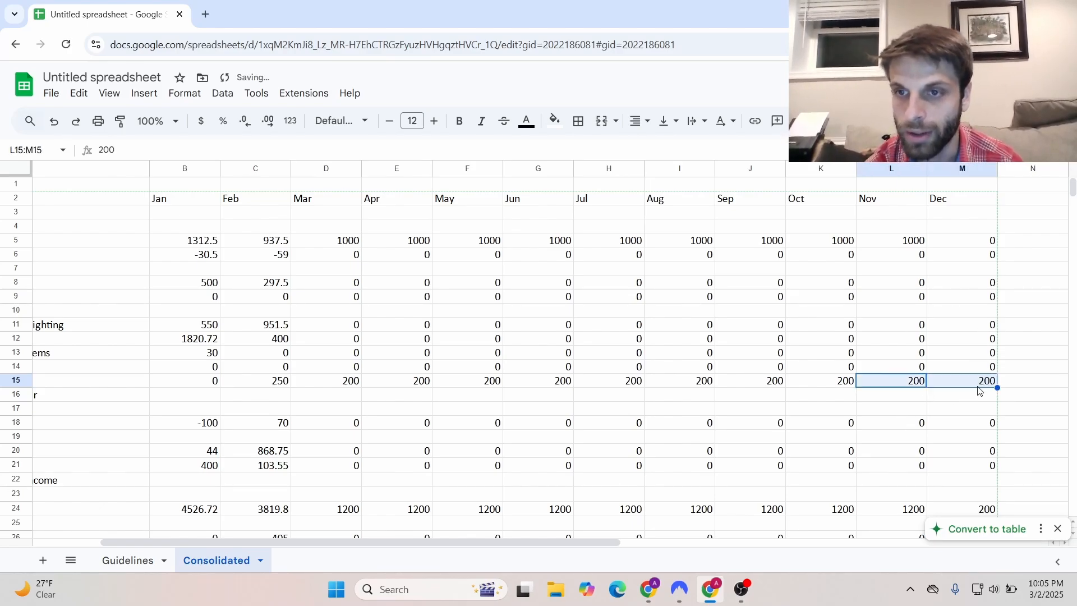
pyautogui.click(782, 366)
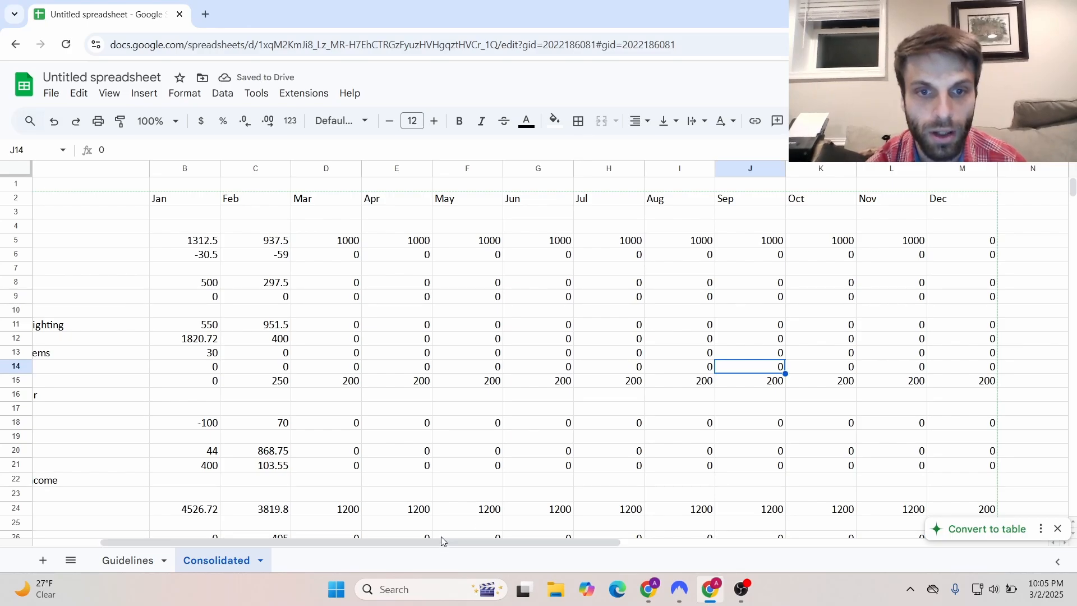
# Step: Extend the Design income budget of 1000 from November into December
pyautogui.moveTo(441, 542); pyautogui.dragTo(392, 541)
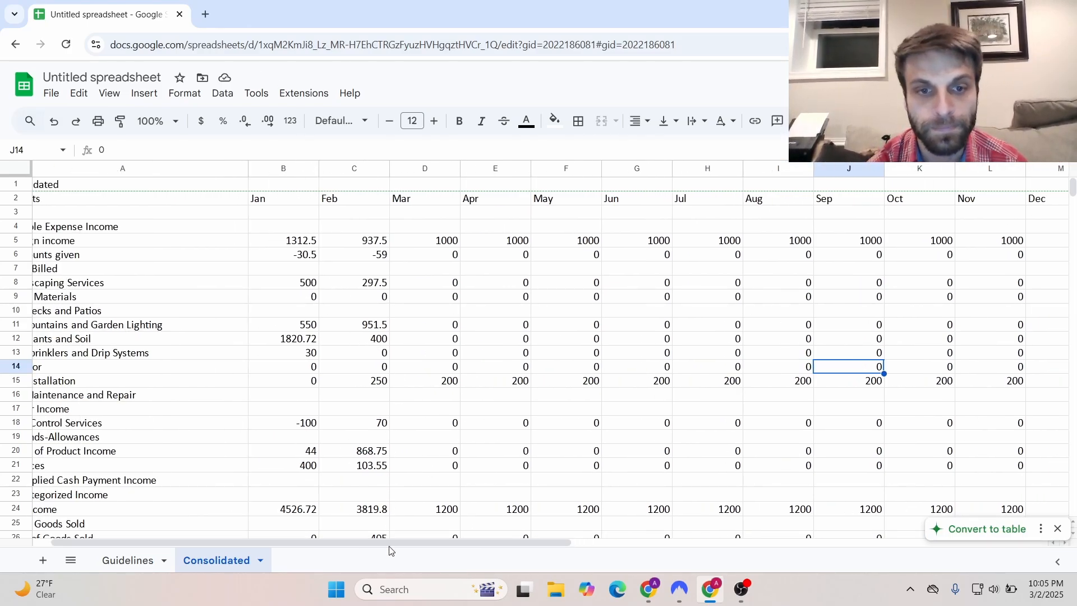
pyautogui.moveTo(391, 541); pyautogui.dragTo(528, 541)
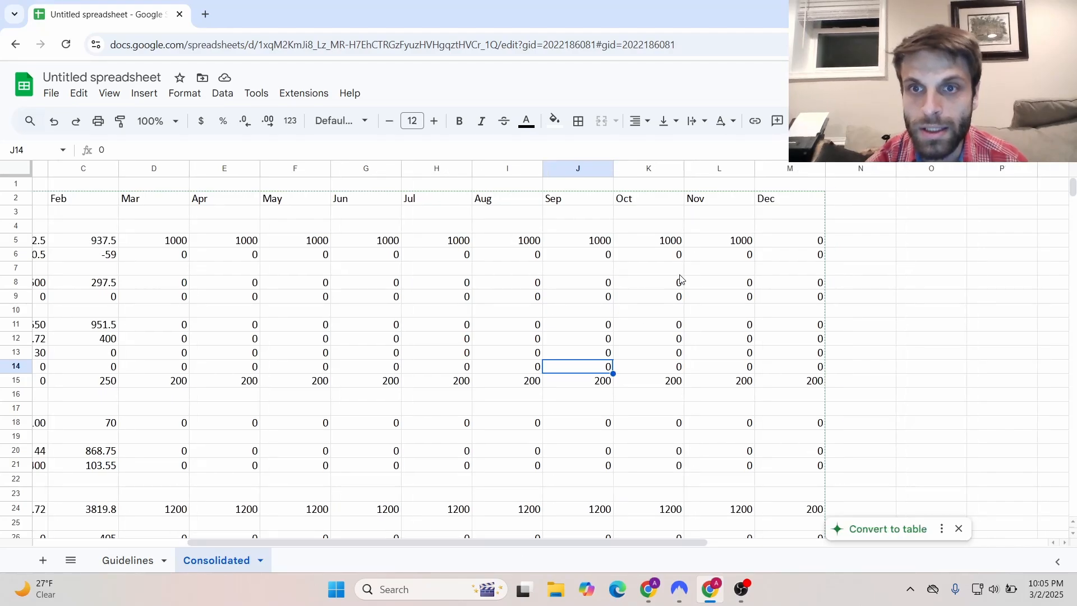
pyautogui.click(732, 241)
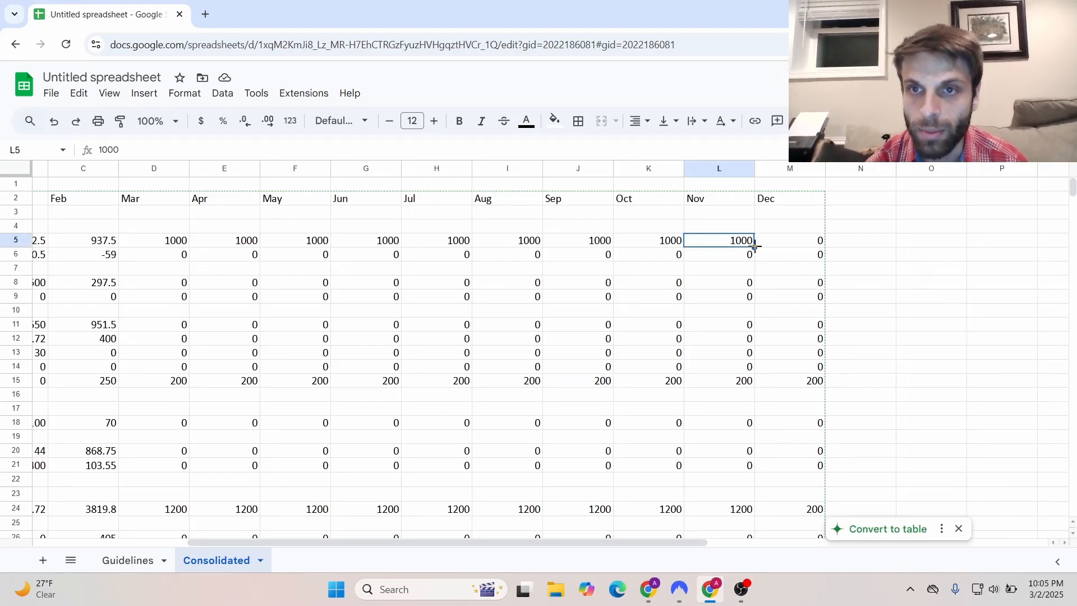
pyautogui.moveTo(754, 248); pyautogui.dragTo(820, 242)
pyautogui.click(587, 327)
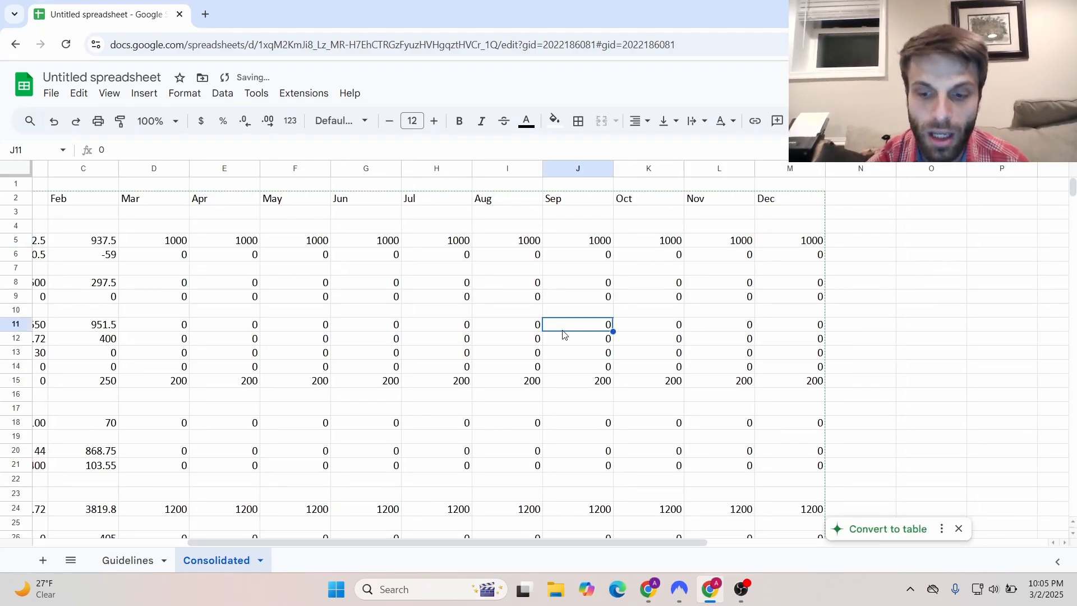
# Step: Review the January amounts of the income accounts from Job Materials down to Sales of Product Income
pyautogui.press('Left')
pyautogui.press('Left')
pyautogui.press('Left')
pyautogui.press('Left')
pyautogui.press('Left')
pyautogui.press('Left')
pyautogui.press('Left')
pyautogui.press('Left')
pyautogui.press('Left')
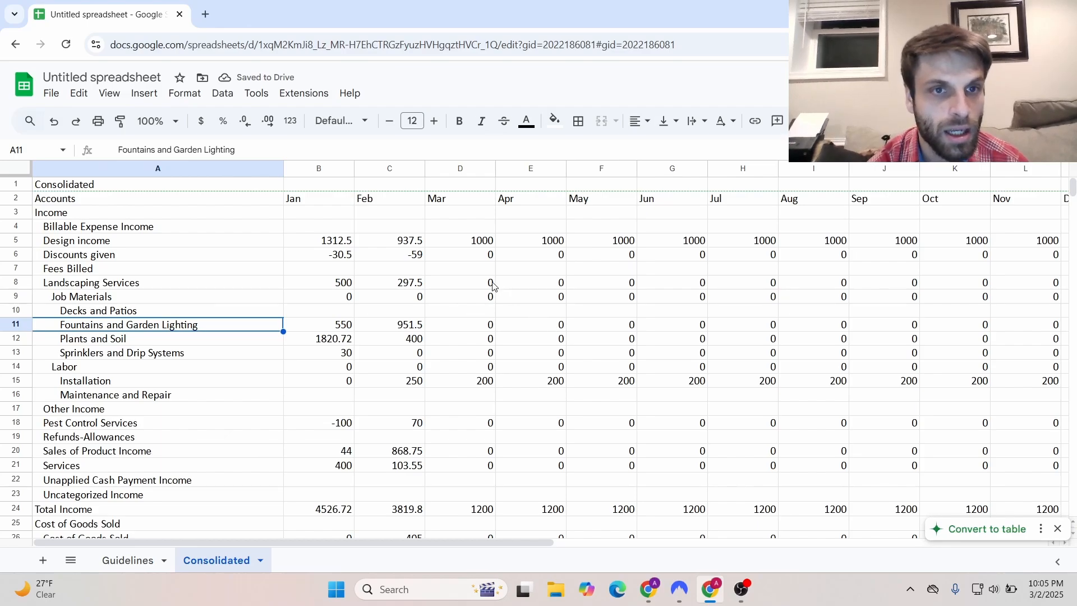
pyautogui.click(327, 302)
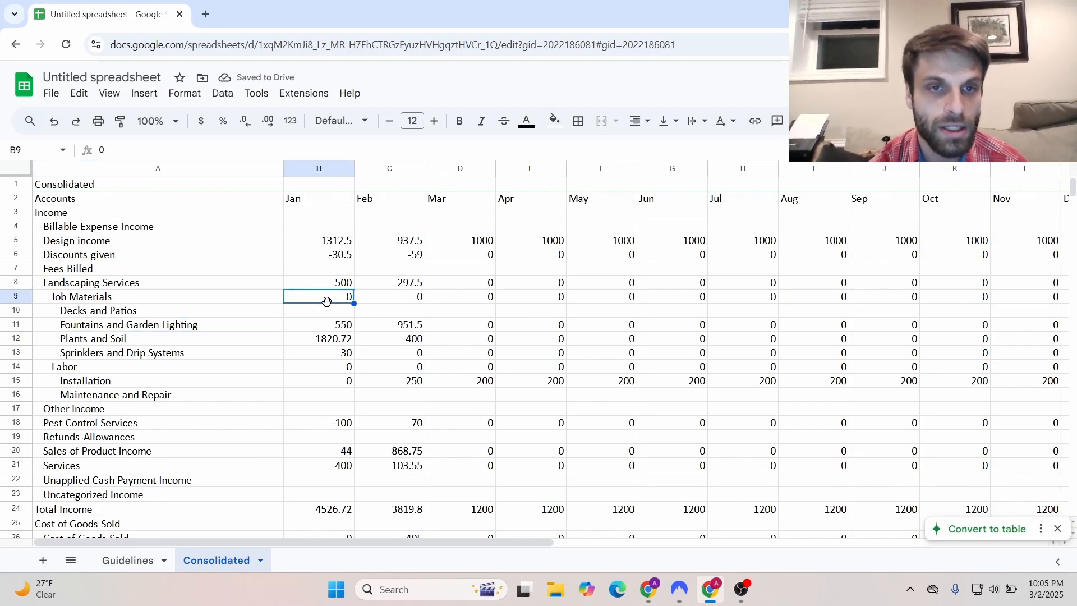
pyautogui.press('Down')
pyautogui.press('Down')
pyautogui.press('Down')
pyautogui.press('Down')
pyautogui.press('Down')
pyautogui.press('Down')
pyautogui.press('Down')
pyautogui.press('Down')
pyautogui.press('Down')
pyautogui.press('Down')
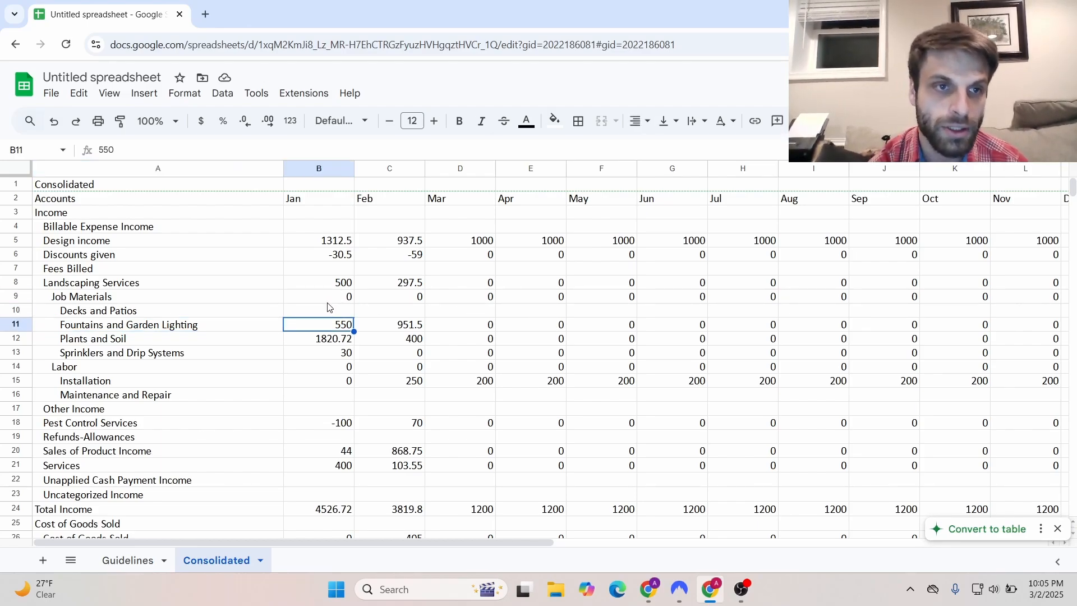
pyautogui.press('Down')
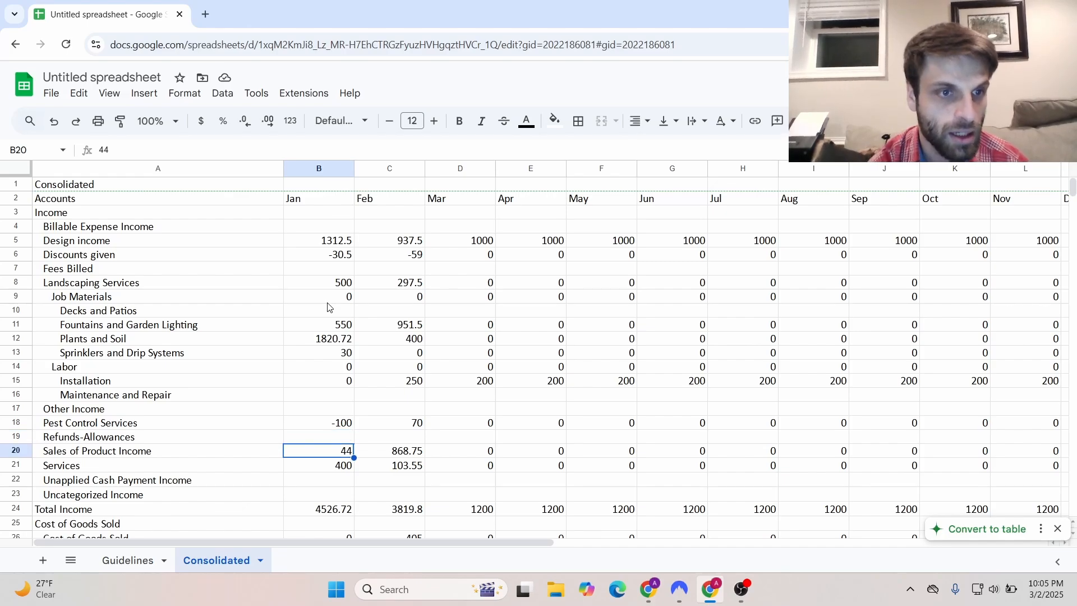
# Step: Examine the January and February amounts for Pest Control Services
pyautogui.press('Up')
pyautogui.press('Up')
pyautogui.press('Up')
pyautogui.press('Down')
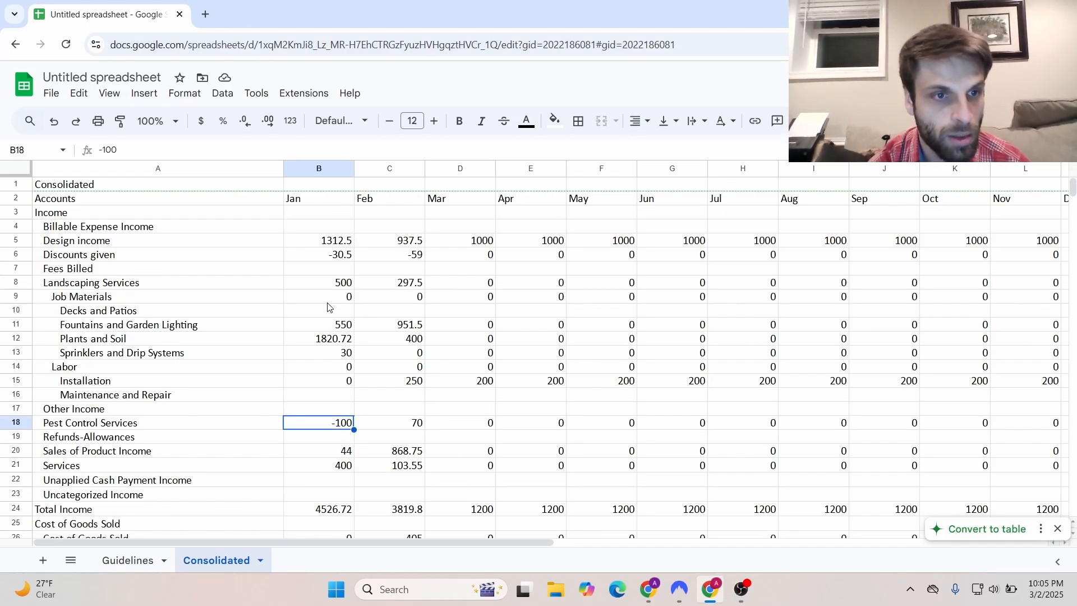
pyautogui.press('Down')
pyautogui.press('Up')
pyautogui.press('Left')
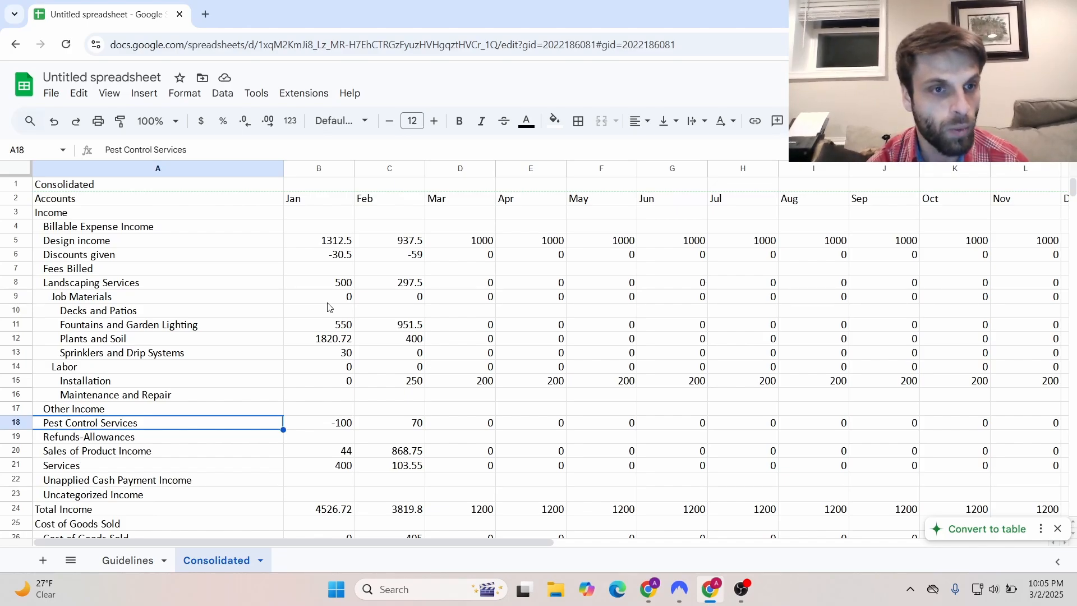
pyautogui.press('Right')
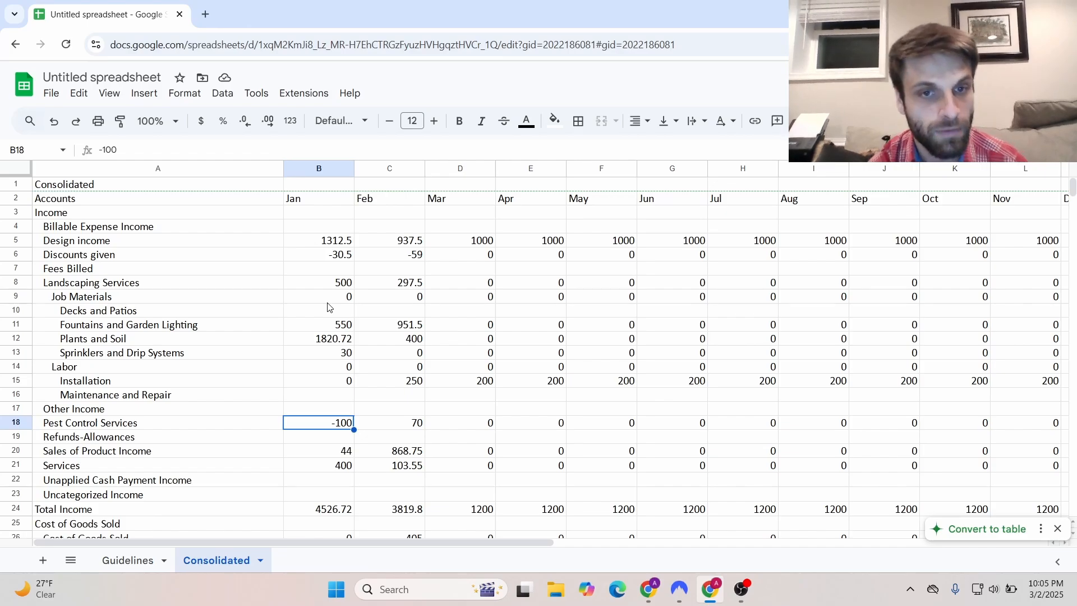
pyautogui.press('Right')
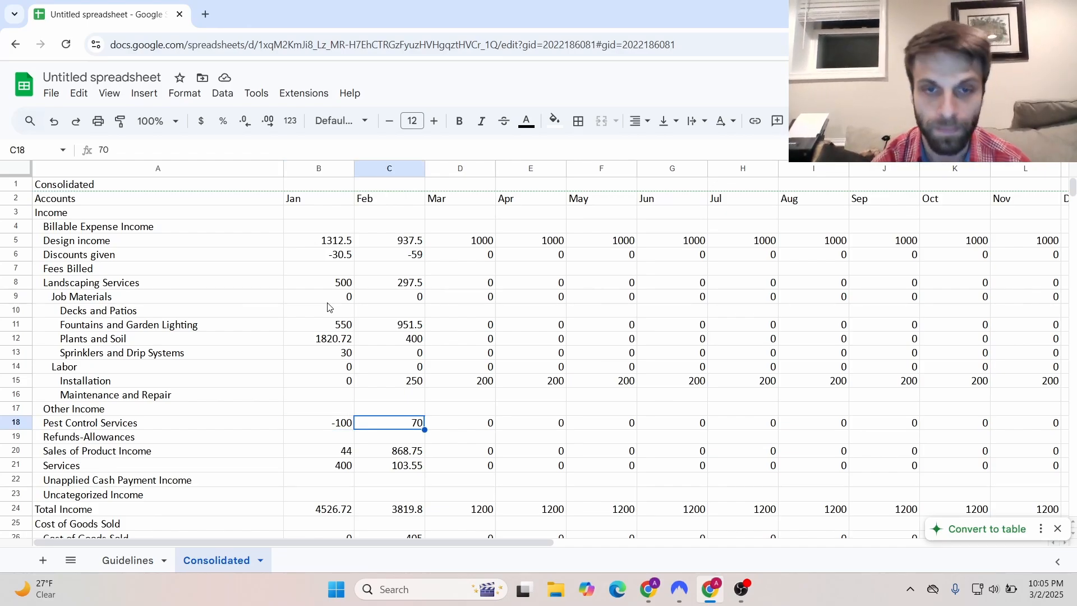
# Step: Review the Cost of Goods Sold and Expense accounts down to Job Materials under Job Expenses
pyautogui.press('Down')
pyautogui.press('Down')
pyautogui.press('Down')
pyautogui.press('Down')
pyautogui.press('Down')
pyautogui.press('Down')
pyautogui.press('Down')
pyautogui.press('Down')
pyautogui.press('Down')
pyautogui.press('Down')
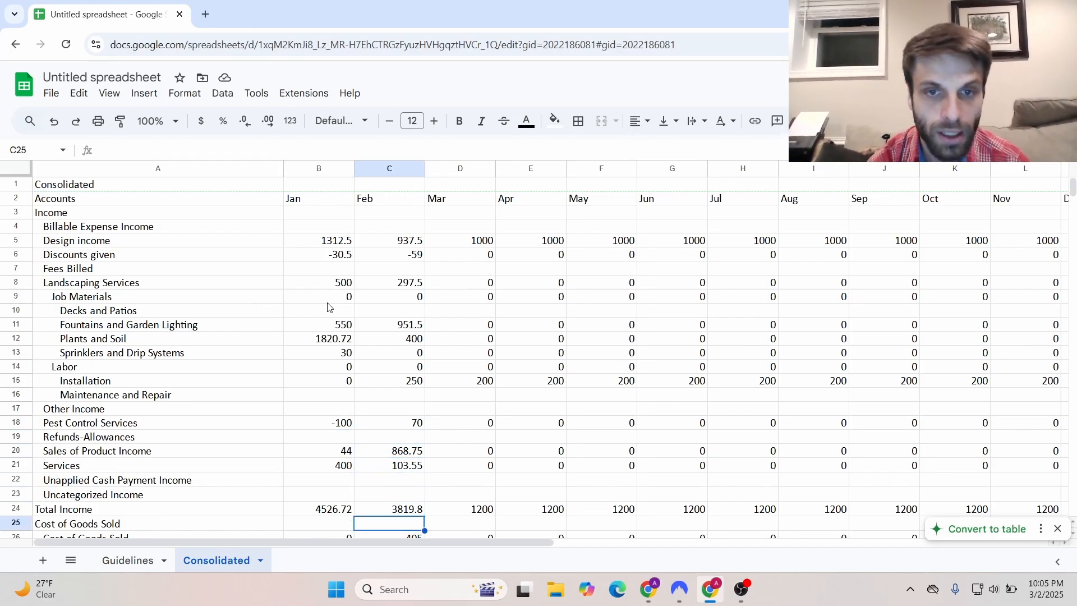
pyautogui.press('Down')
pyautogui.press('Down')
pyautogui.press('Down')
pyautogui.press('Down')
pyautogui.press('Down')
pyautogui.press('Down')
pyautogui.press('Down')
pyautogui.press('Down')
pyautogui.press('Down')
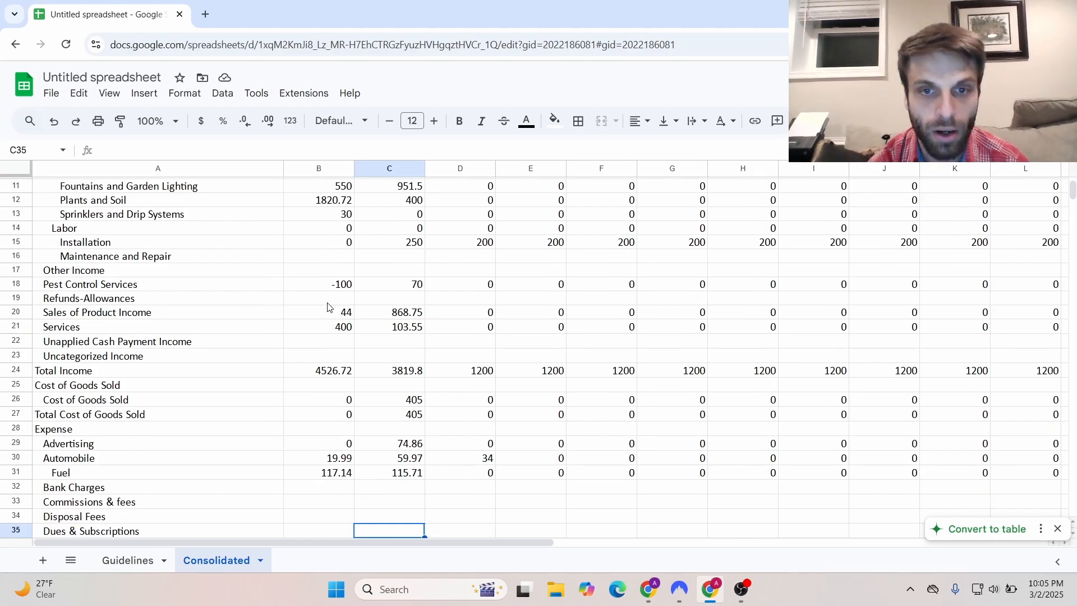
pyautogui.press('Down')
pyautogui.press('Down')
pyautogui.press('Down')
pyautogui.press('Down')
pyautogui.press('Down')
pyautogui.press('Down')
pyautogui.press('Down')
pyautogui.press('Down')
pyautogui.press('Down')
pyautogui.press('Down')
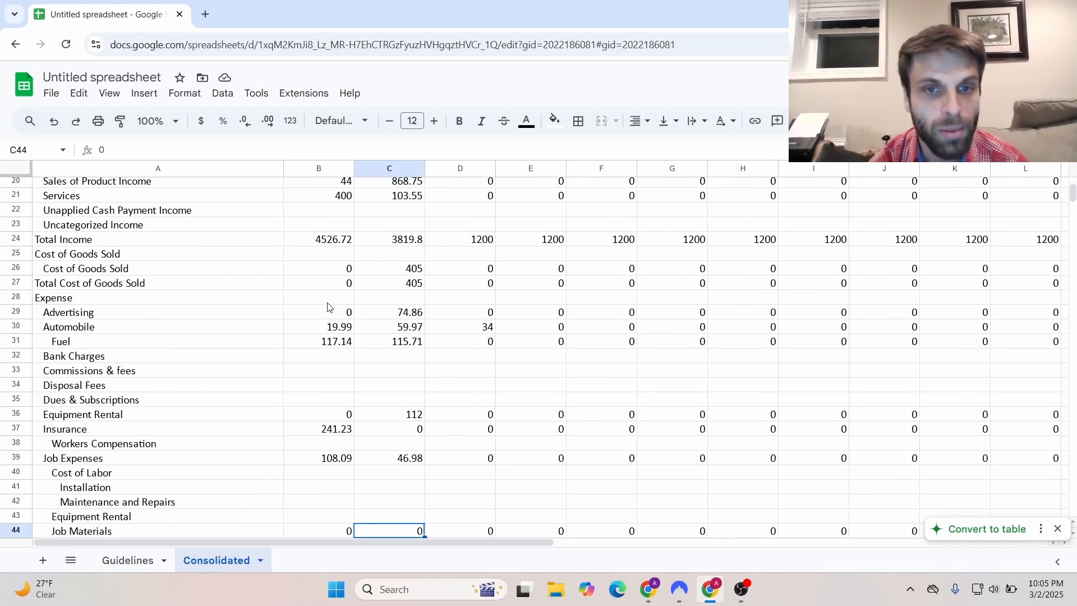
# Step: Look back up through the Expense and Cost of Goods Sold rows to Other Income in the income section
pyautogui.press('Up')
pyautogui.press('Up')
pyautogui.press('Up')
pyautogui.press('Up')
pyautogui.press('Up')
pyautogui.press('Up')
pyautogui.press('Up')
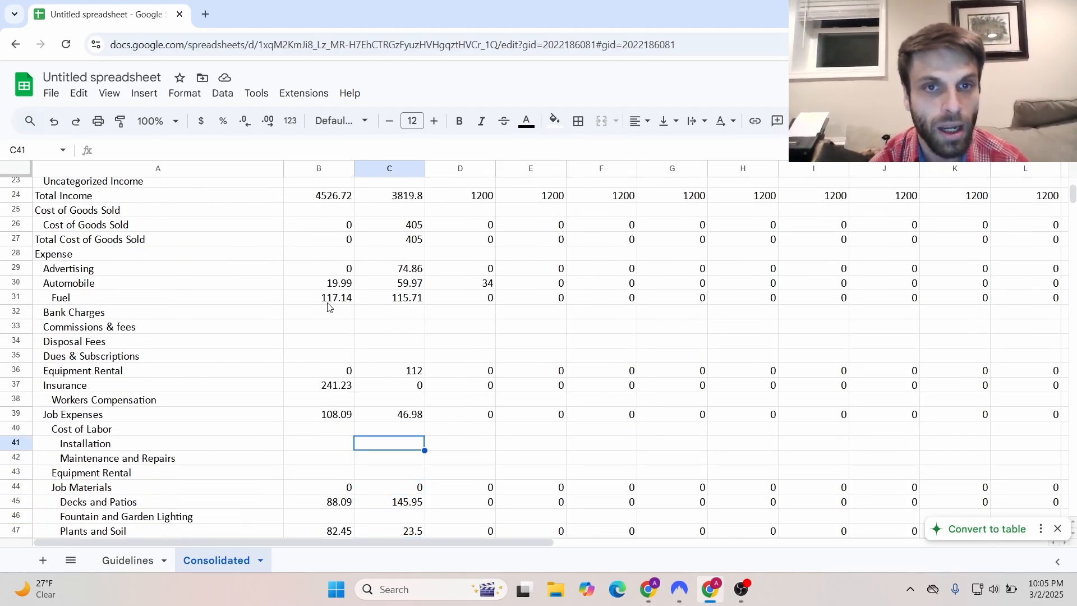
pyautogui.press('Up')
pyautogui.press('Up')
pyautogui.press('Up')
pyautogui.press('Up')
pyautogui.press('Up')
pyautogui.press('Up')
pyautogui.press('Up')
pyautogui.press('Up')
pyautogui.press('Up')
pyautogui.press('Up')
pyautogui.press('Up')
pyautogui.press('Up')
pyautogui.press('Up')
pyautogui.press('Up')
pyautogui.press('Up')
pyautogui.press('Up')
pyautogui.press('Up')
pyautogui.press('Up')
pyautogui.press('Up')
pyautogui.press('Up')
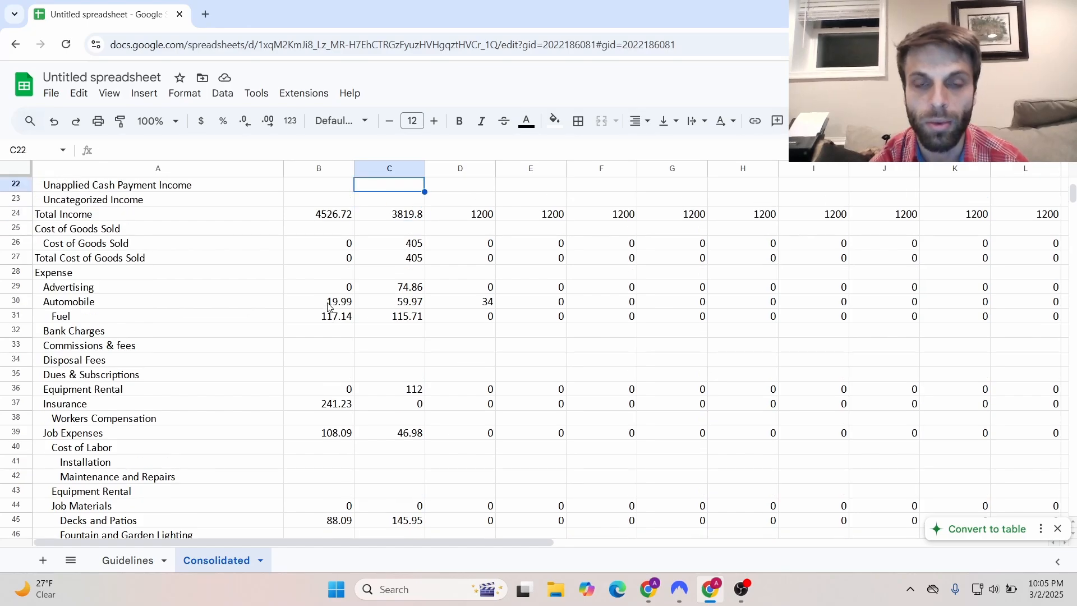
pyautogui.press('Up')
pyautogui.press('Up')
pyautogui.press('Up')
pyautogui.press('Up')
pyautogui.press('Down')
pyautogui.press('Down')
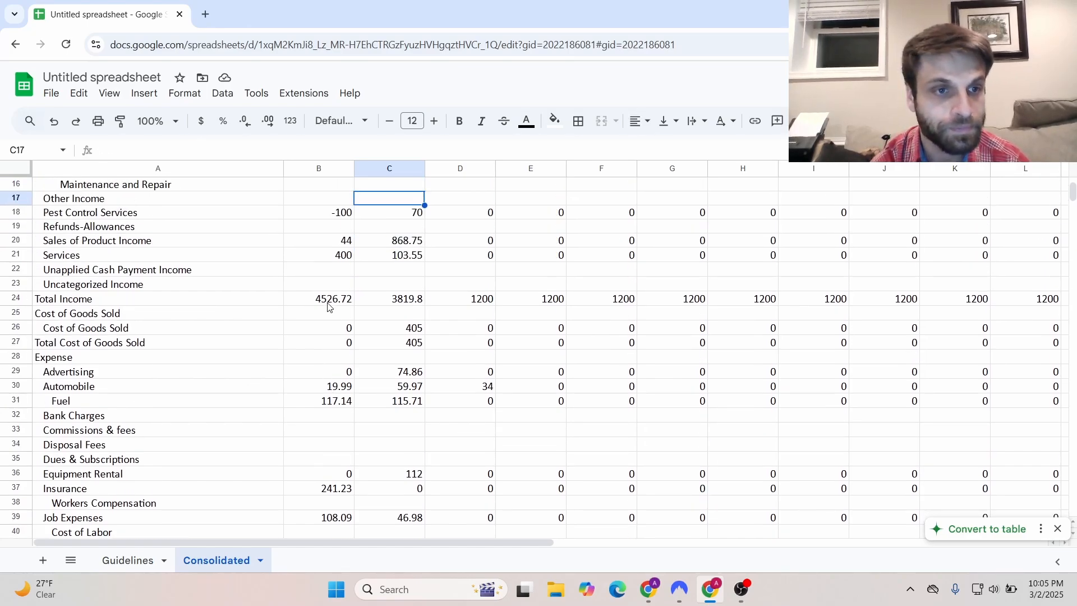
# Step: Review the Cost of Goods Sold and Expense rows from Total Income down to Travel Meals in the Consolidated sheet
pyautogui.press('Down')
pyautogui.press('Down')
pyautogui.press('Down')
pyautogui.press('Down')
pyautogui.press('Down')
pyautogui.press('Down')
pyautogui.press('Down')
pyautogui.press('Down')
pyautogui.press('Down')
pyautogui.press('Down')
pyautogui.press('Down')
pyautogui.press('Down')
pyautogui.press('Down')
pyautogui.press('Down')
pyautogui.press('Down')
pyautogui.press('Down')
pyautogui.press('Down')
pyautogui.press('Down')
pyautogui.press('Down')
pyautogui.press('Down')
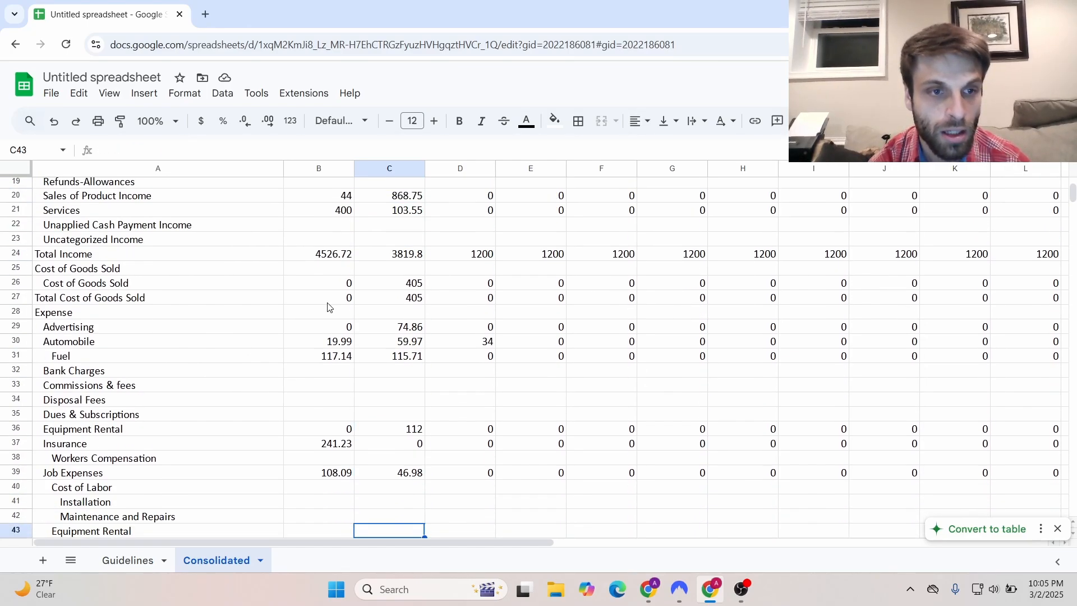
pyautogui.press('Down')
pyautogui.press('Down')
pyautogui.press('Down')
pyautogui.press('Down')
pyautogui.press('Down')
pyautogui.press('Down')
pyautogui.press('Down')
pyautogui.press('Down')
pyautogui.press('Down')
pyautogui.press('Down')
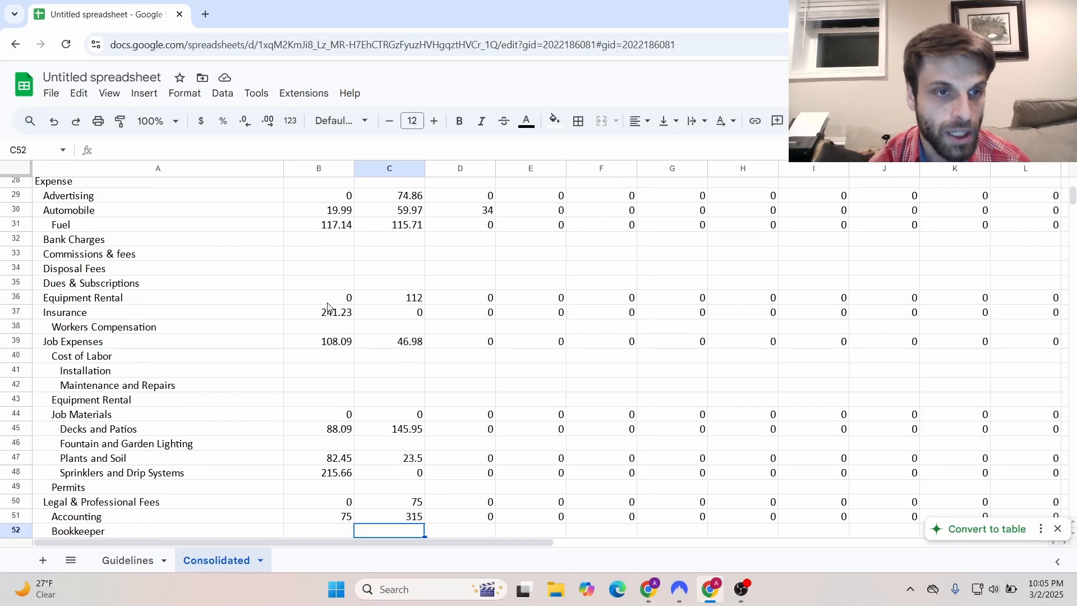
pyautogui.press('Down')
pyautogui.press('Down')
pyautogui.press('Down')
pyautogui.press('Down')
pyautogui.press('Down')
pyautogui.press('Down')
pyautogui.press('Down')
pyautogui.press('Down')
pyautogui.press('Down')
pyautogui.press('Down')
pyautogui.press('Down')
pyautogui.press('Down')
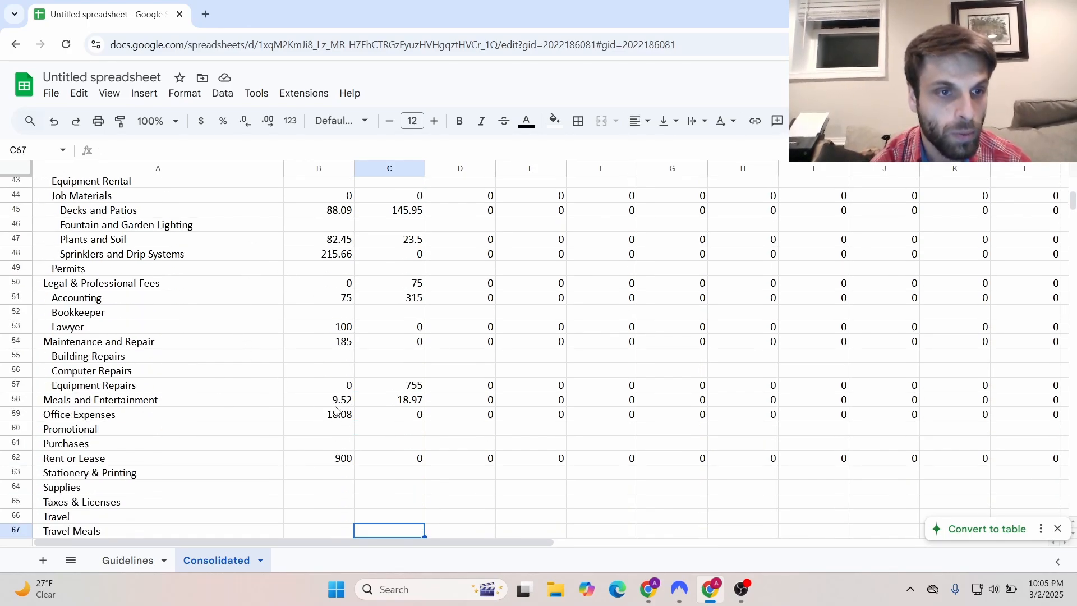
# Step: Enter 20 as the March amount for Office Expenses and fill it across the remaining months through December
pyautogui.click(323, 414)
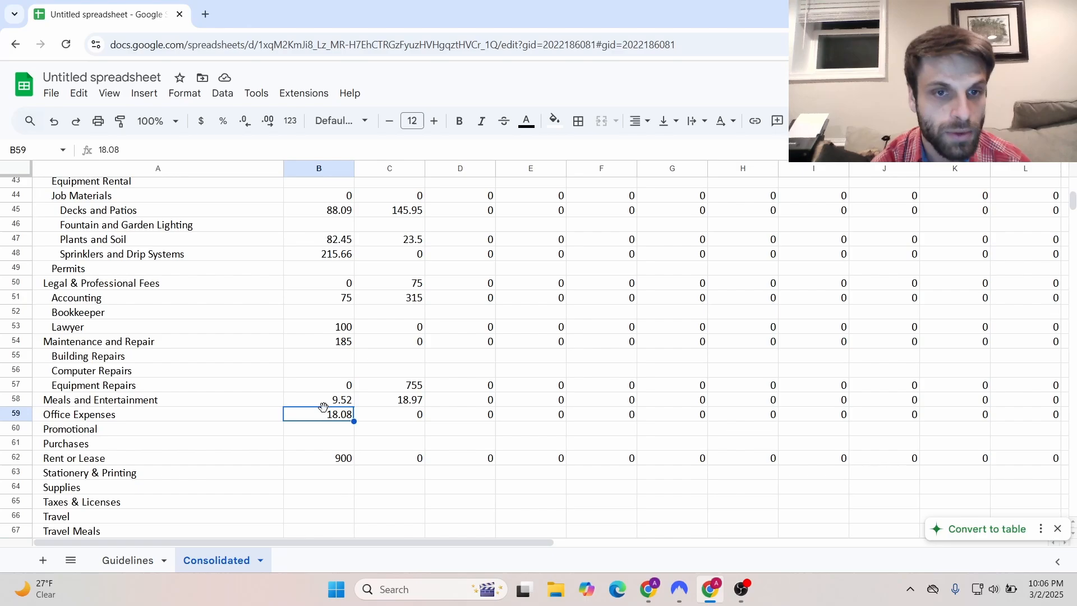
pyautogui.click(383, 419)
pyautogui.press('Right')
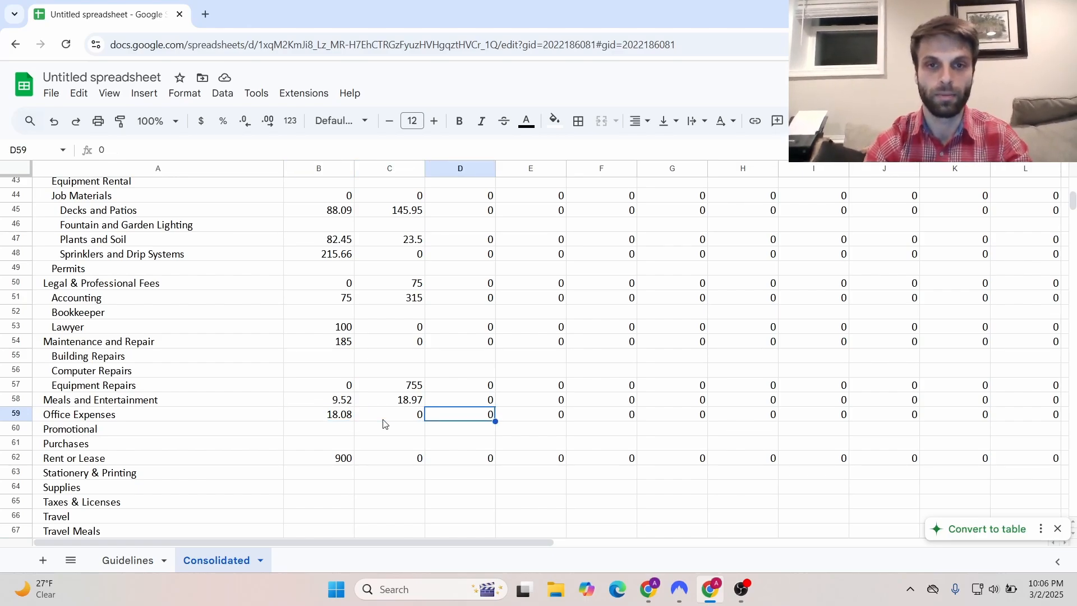
pyautogui.write('20')
pyautogui.press('Right')
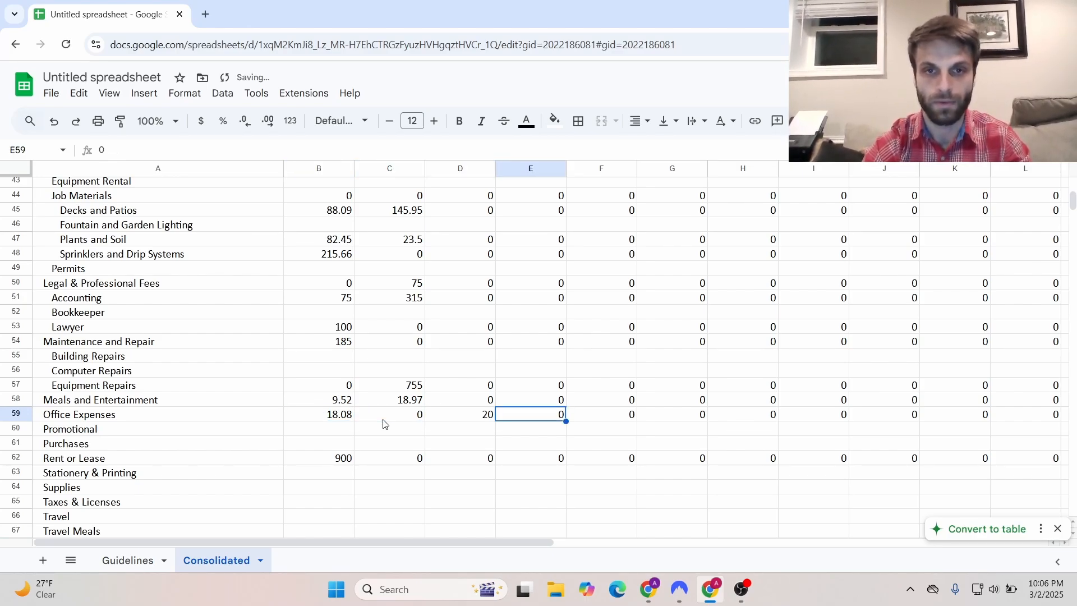
pyautogui.click(471, 428)
pyautogui.click(468, 418)
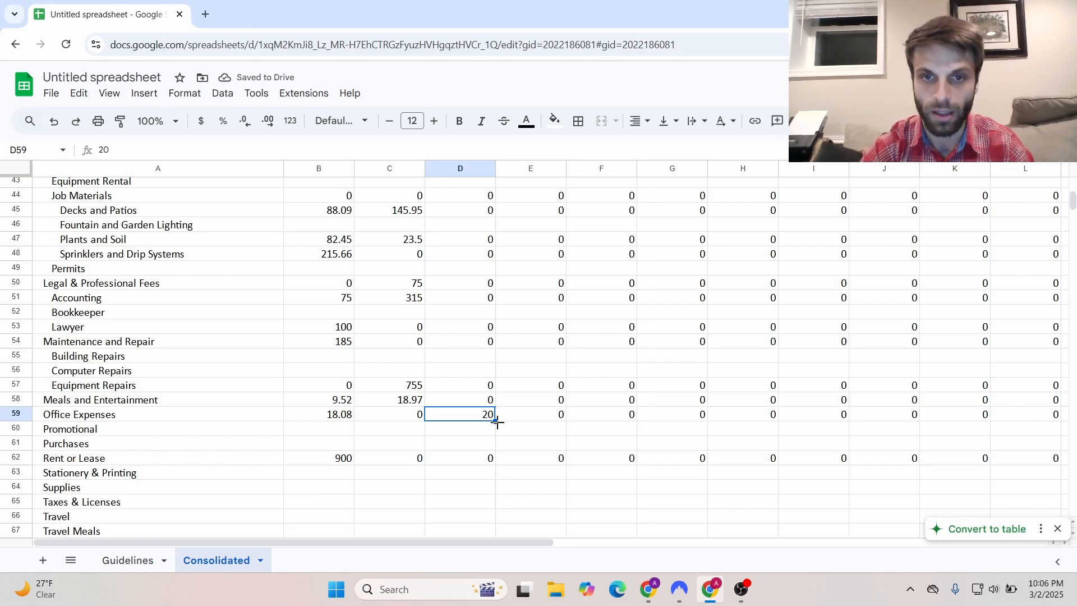
pyautogui.moveTo(494, 421); pyautogui.dragTo(1060, 425)
pyautogui.click(750, 375)
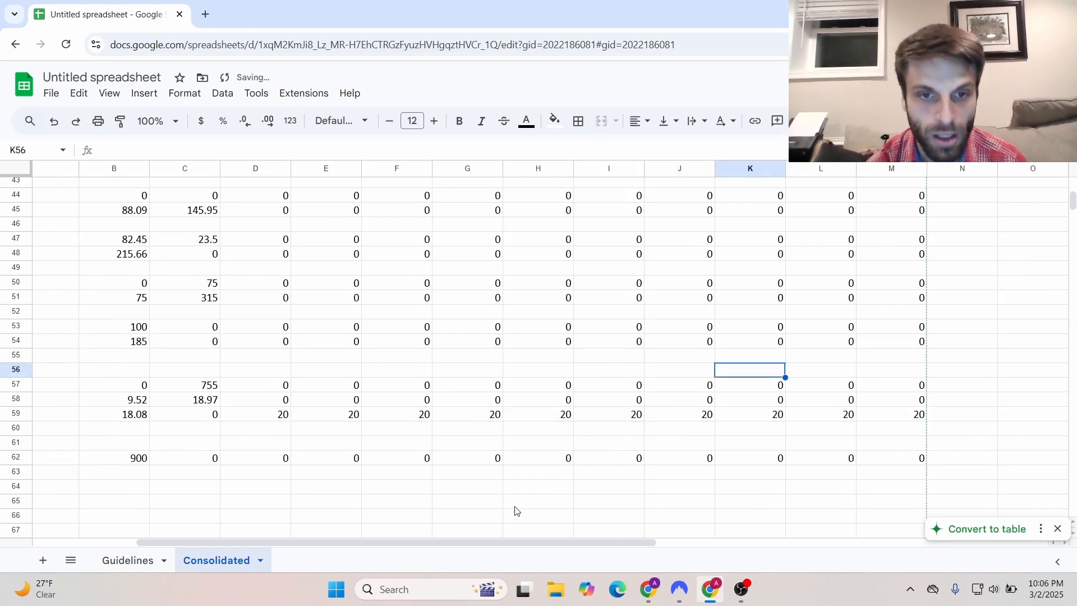
pyautogui.moveTo(478, 545); pyautogui.dragTo(325, 540)
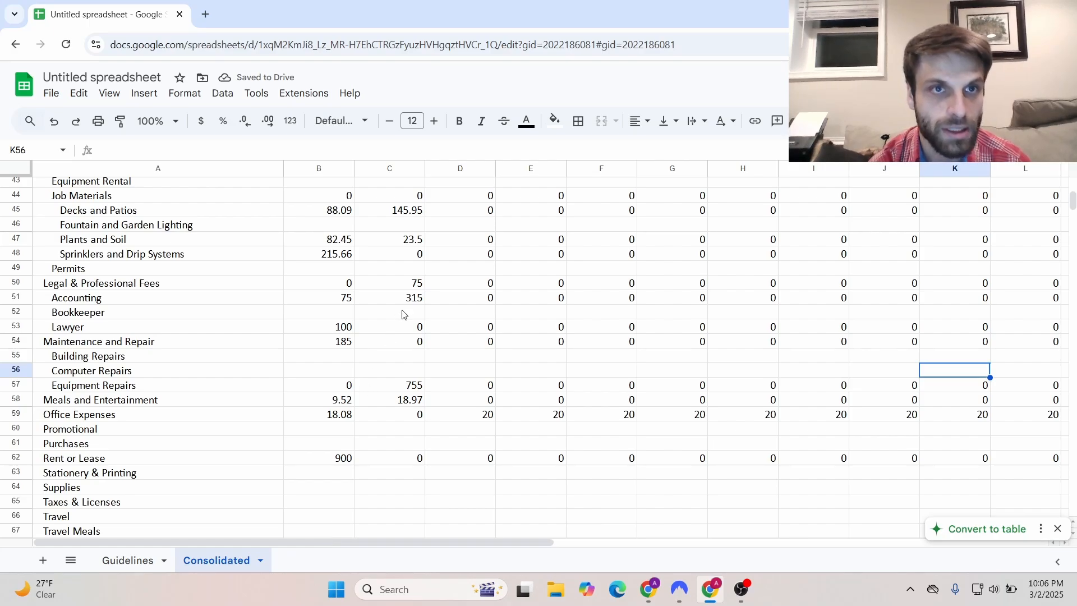
# Step: Rename the spreadsheet as LandscapingBudgetFY25
pyautogui.click(51, 95)
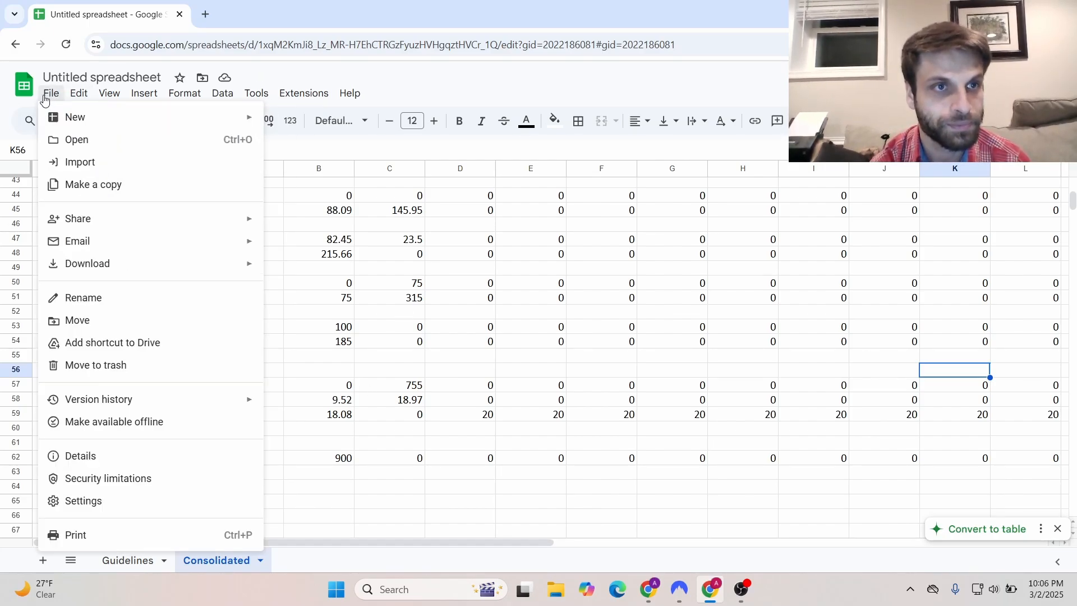
pyautogui.click(61, 74)
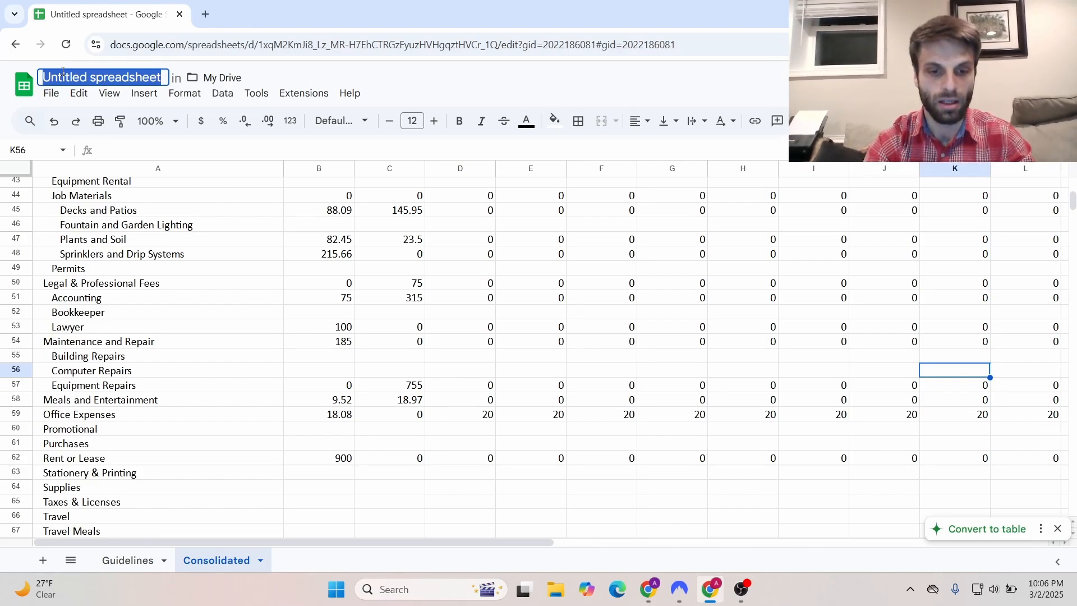
pyautogui.write('Lands')
pyautogui.write('caping')
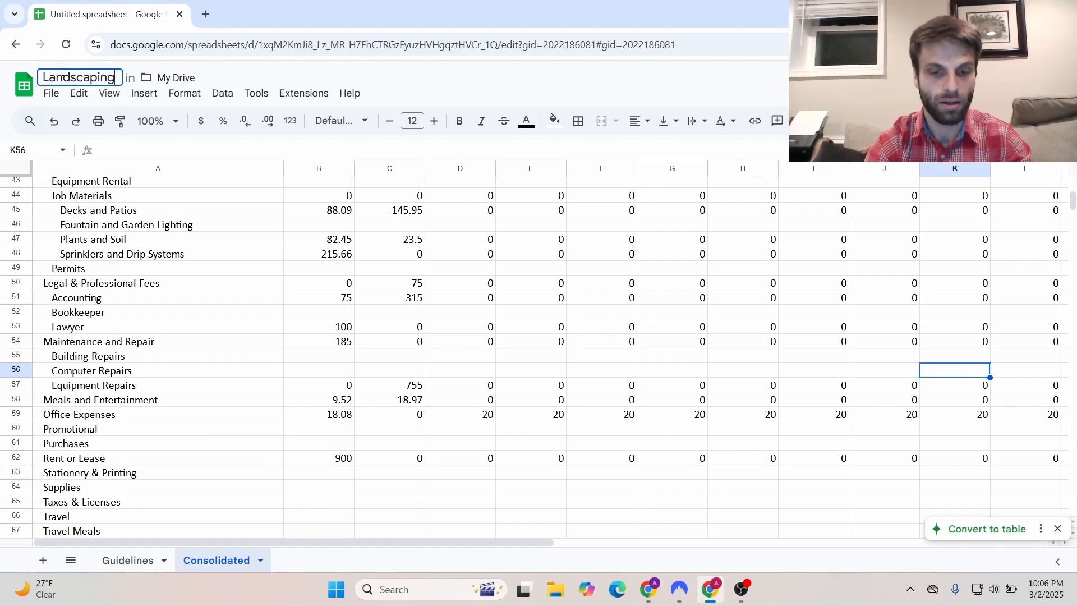
pyautogui.write('BudgetF')
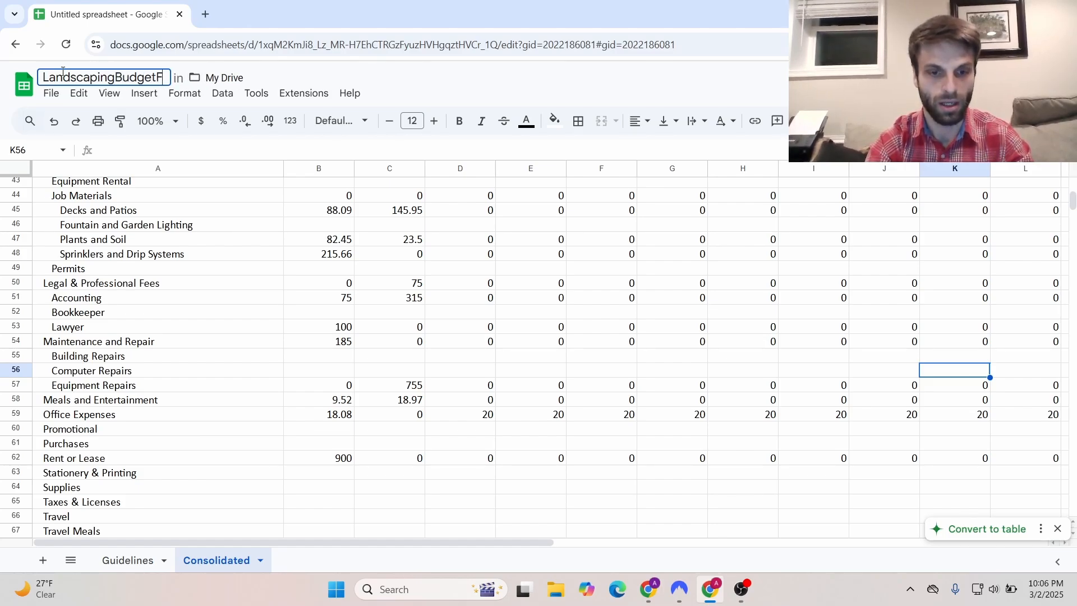
pyautogui.write('Y25')
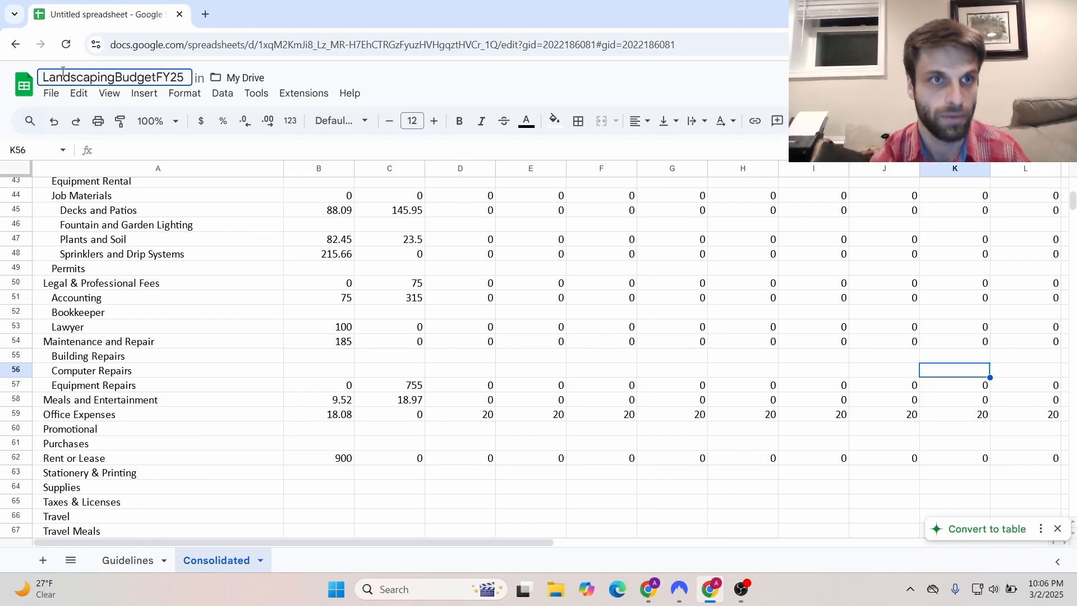
pyautogui.press('Return')
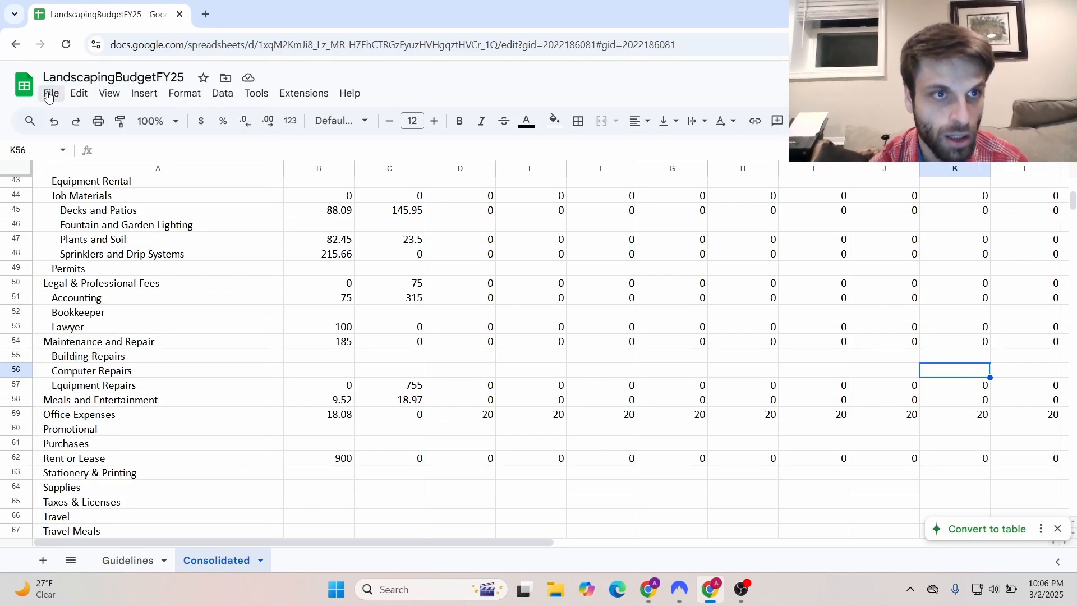
# Step: Download the budget spreadsheet as a Microsoft Excel (.xlsx) file
pyautogui.click(50, 93)
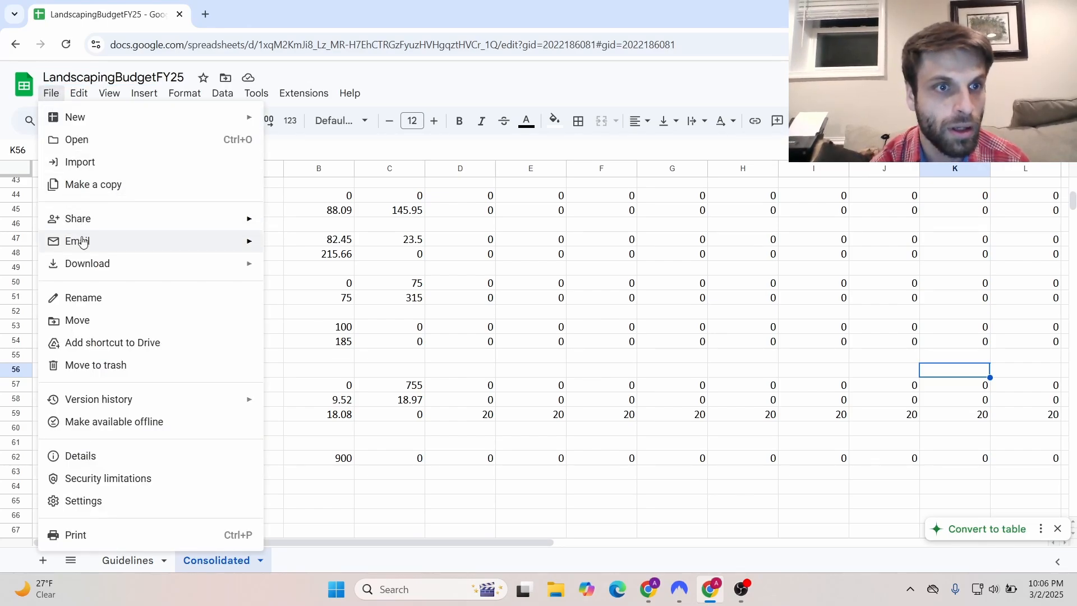
pyautogui.moveTo(83, 270)
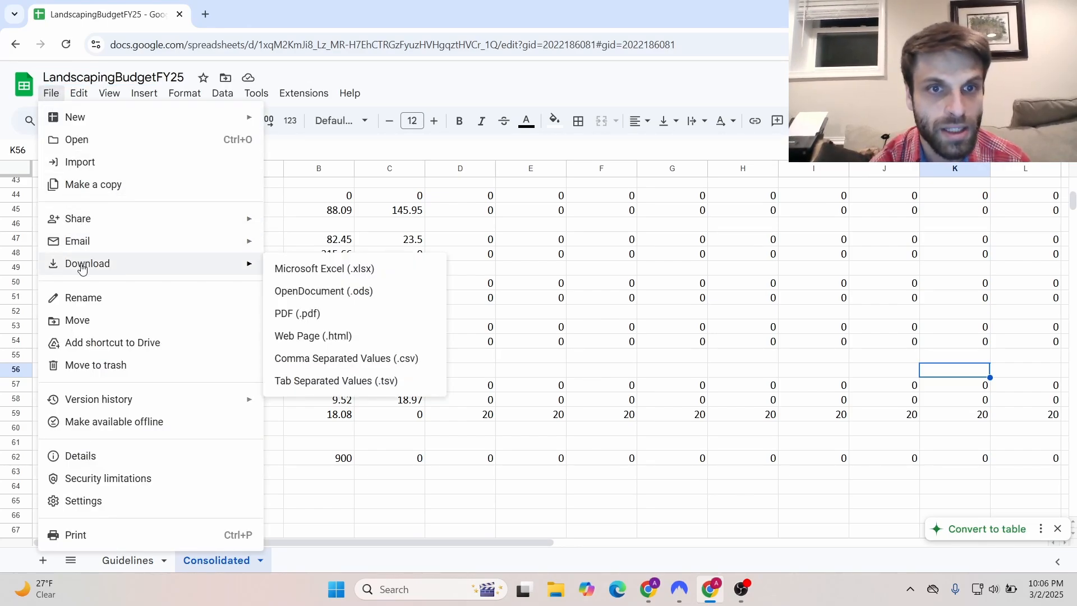
pyautogui.click(288, 271)
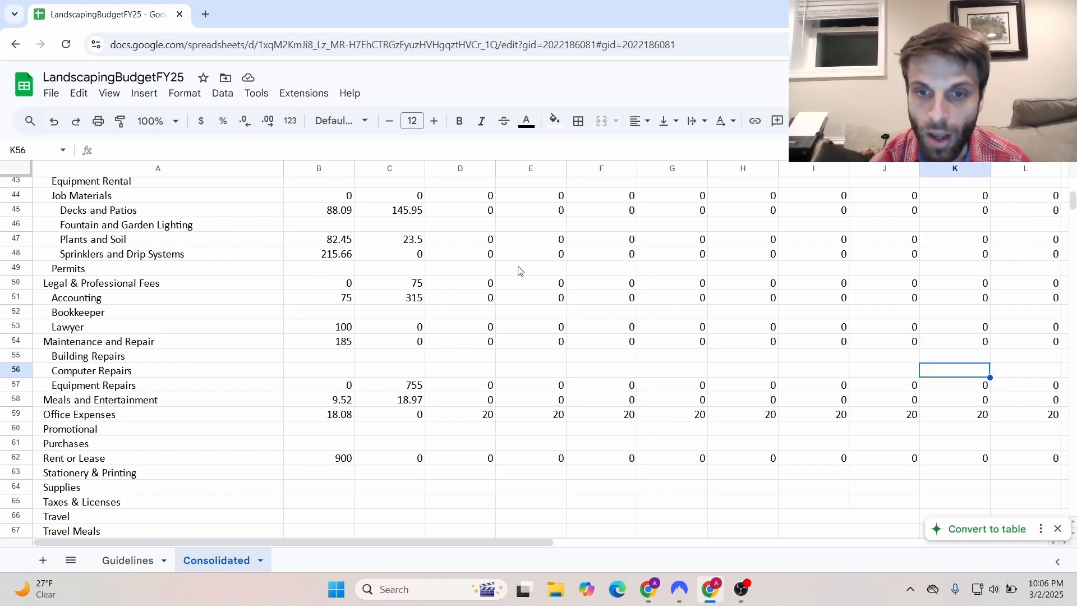
# Step: Switch to QuickBooks Online, import the LandscapingBudgetFY25 file from the Downloads folder and view the created budget
pyautogui.click(651, 590)
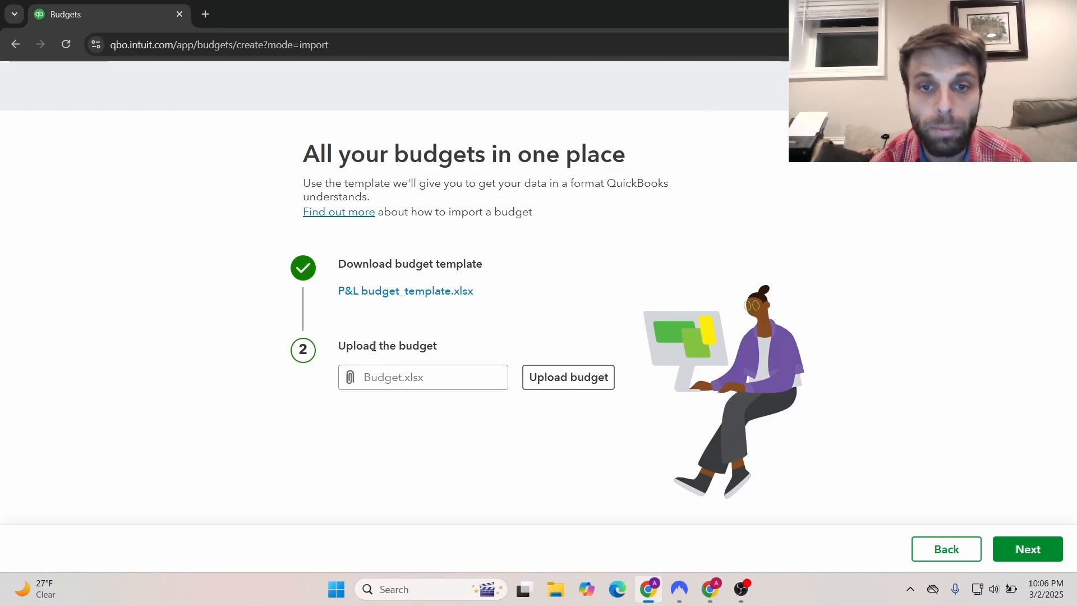
pyautogui.click(425, 386)
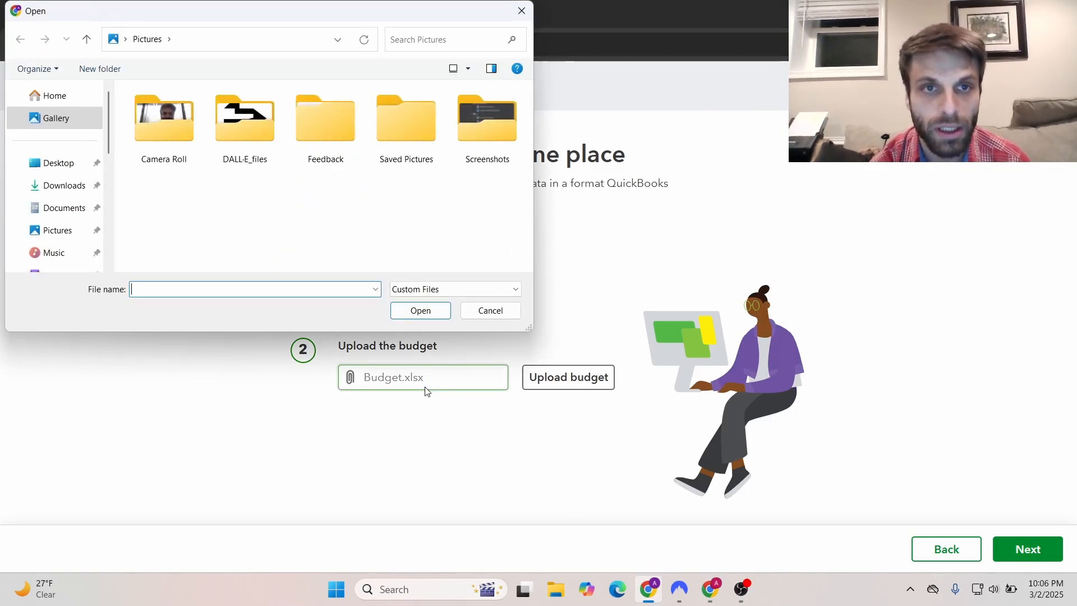
pyautogui.click(81, 186)
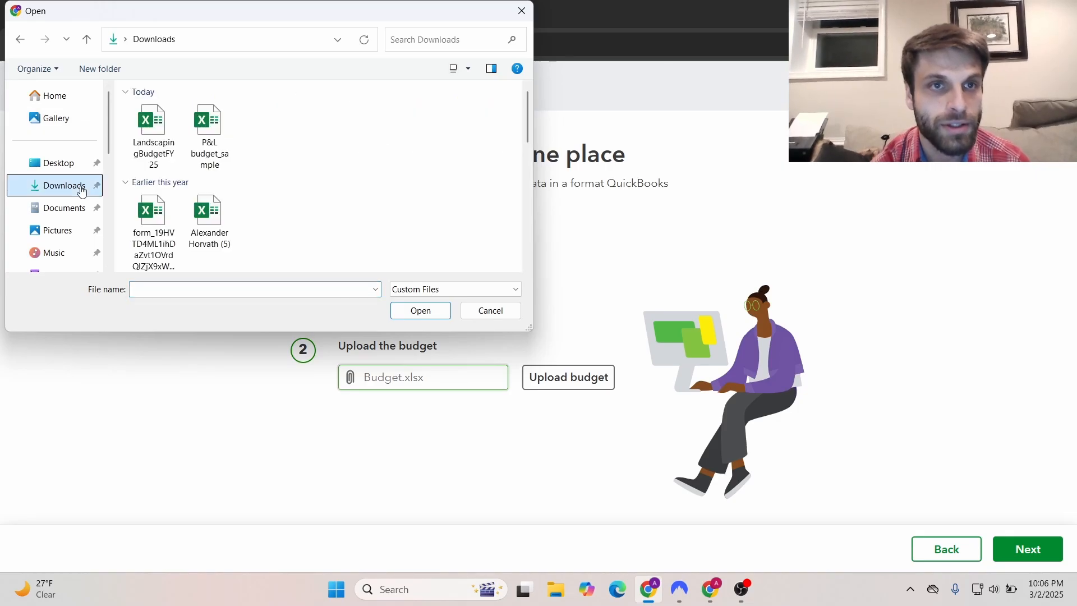
pyautogui.click(161, 114)
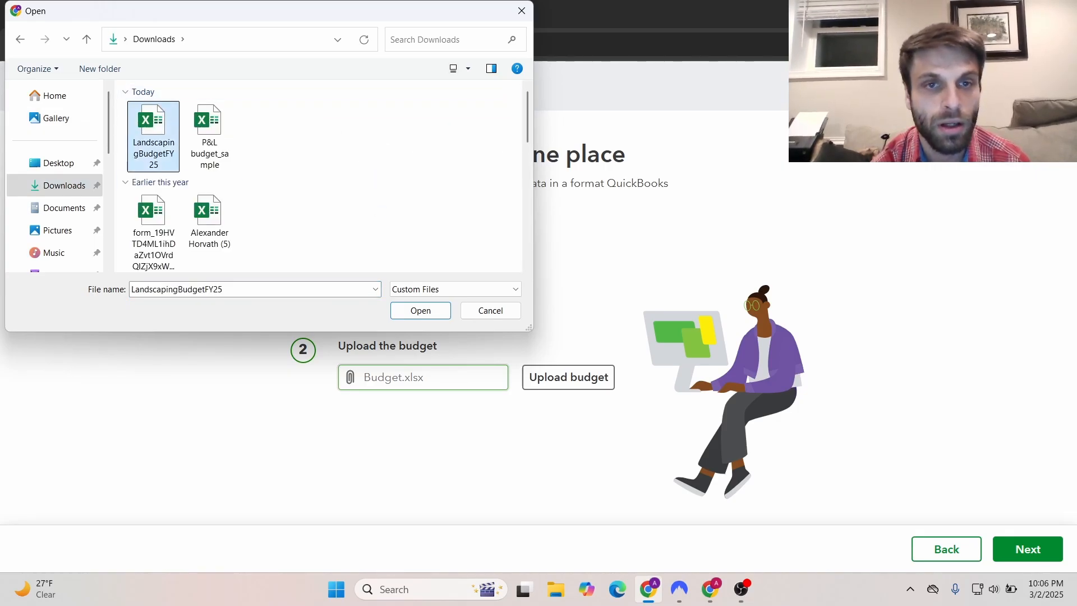
pyautogui.click(420, 310)
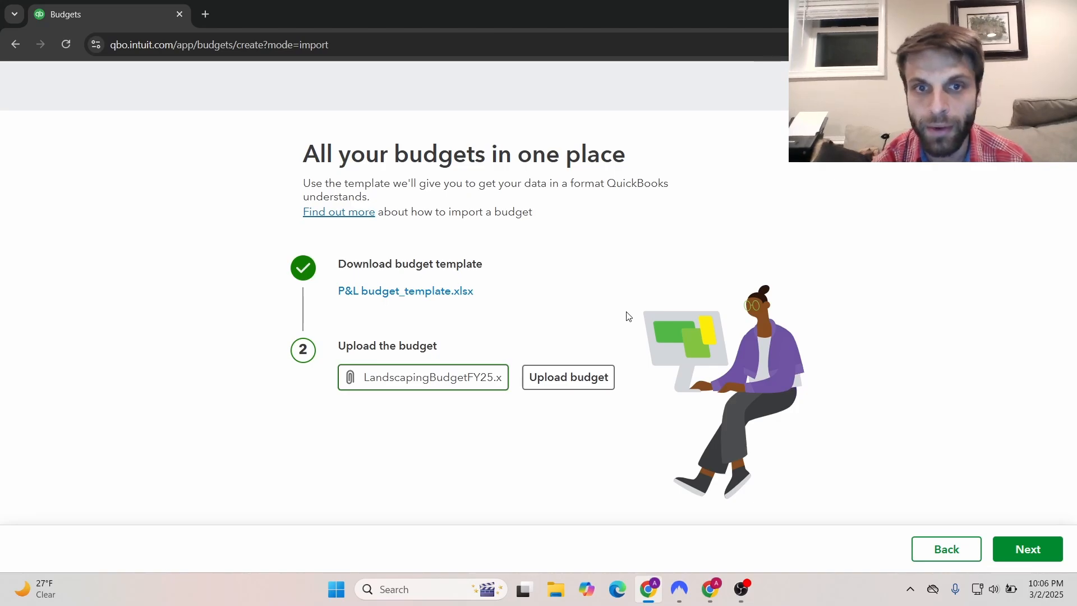
pyautogui.click(1007, 537)
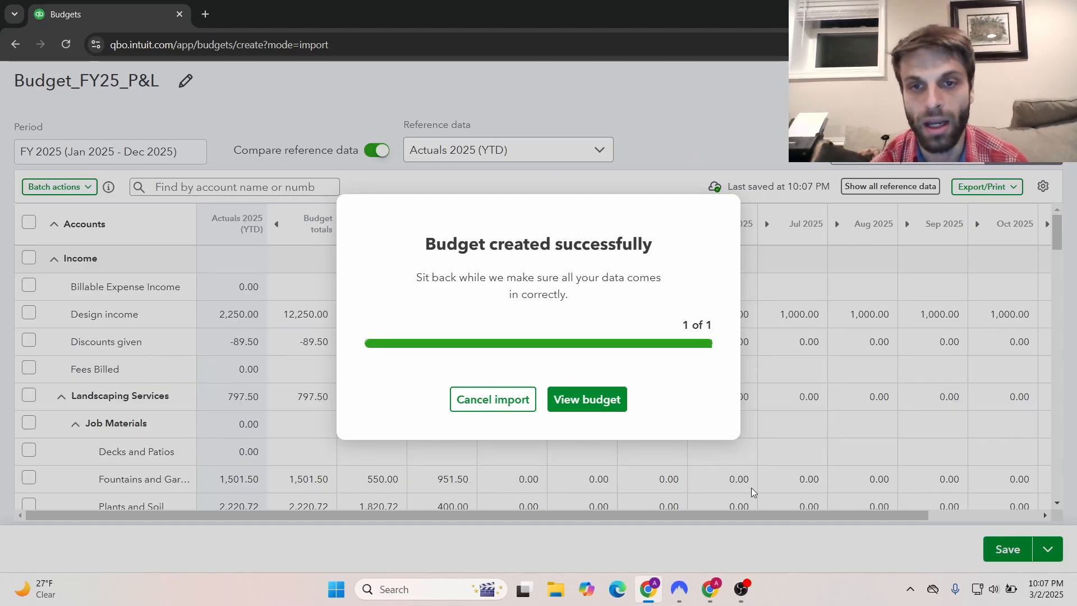
pyautogui.click(587, 400)
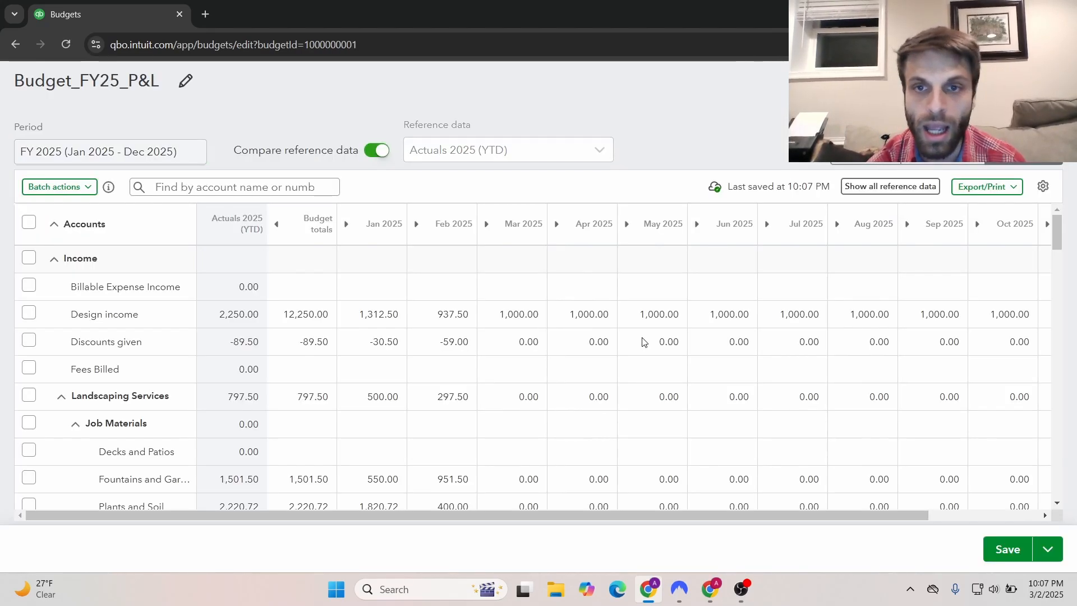
# Step: Set the May 2025 Design income budget to 1200 and copy it across the remaining months of the row
pyautogui.click(643, 340)
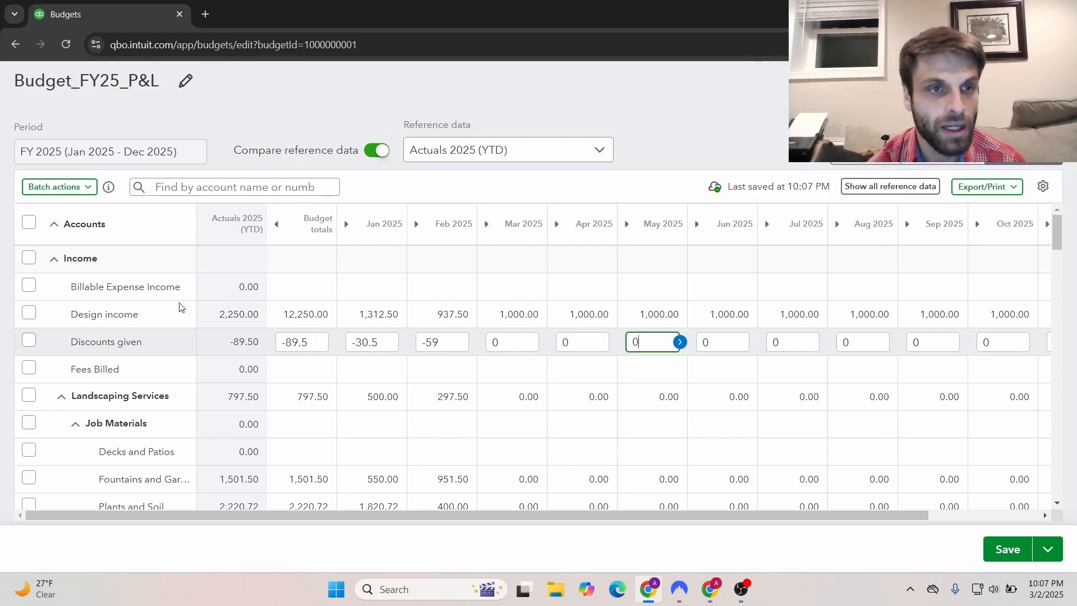
pyautogui.click(137, 287)
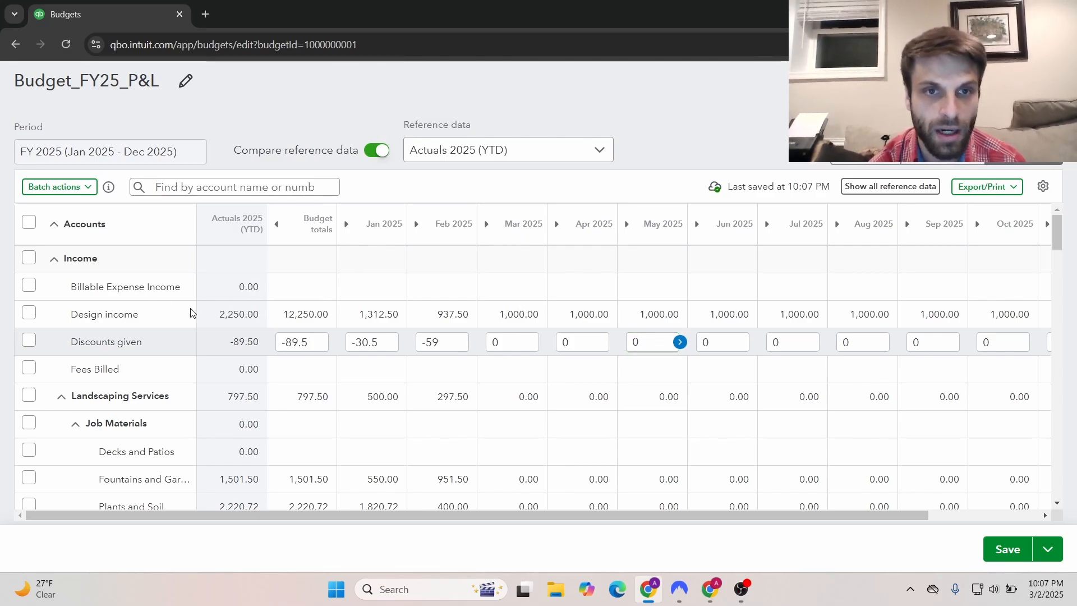
pyautogui.click(284, 308)
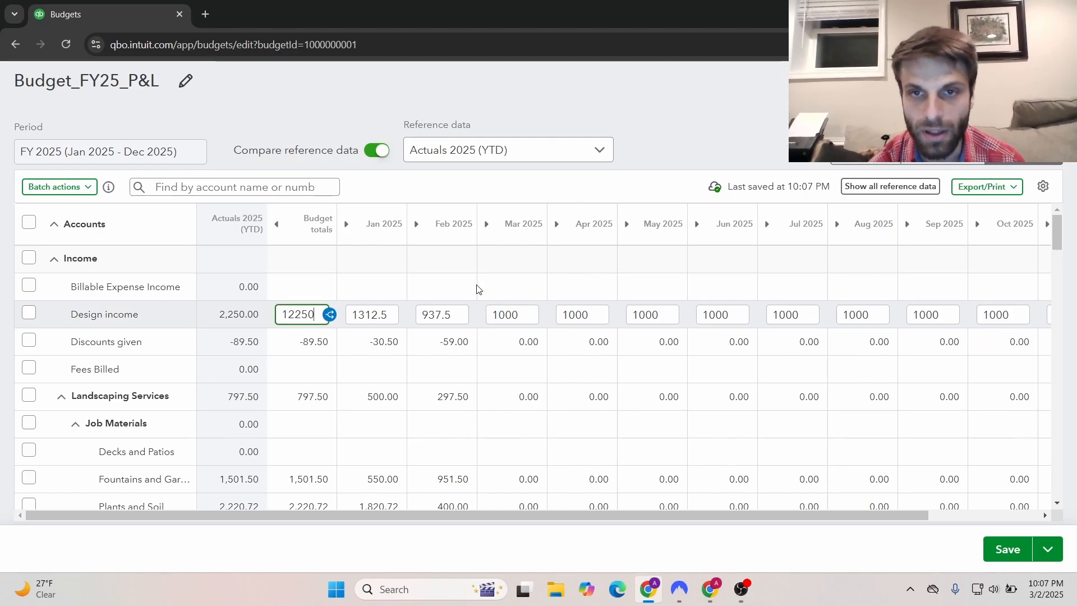
pyautogui.click(493, 313)
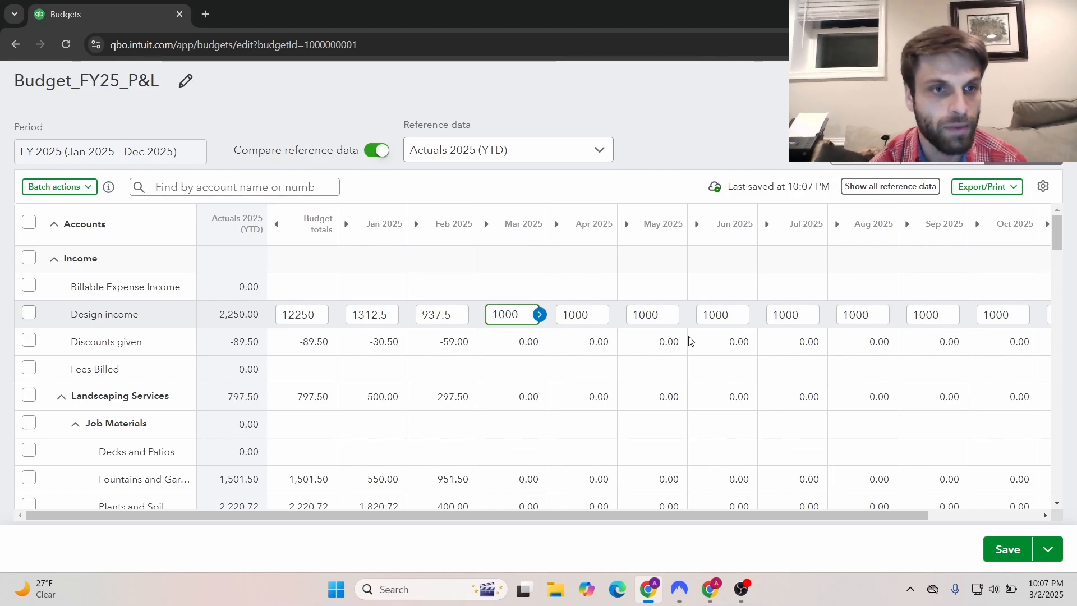
pyautogui.click(701, 314)
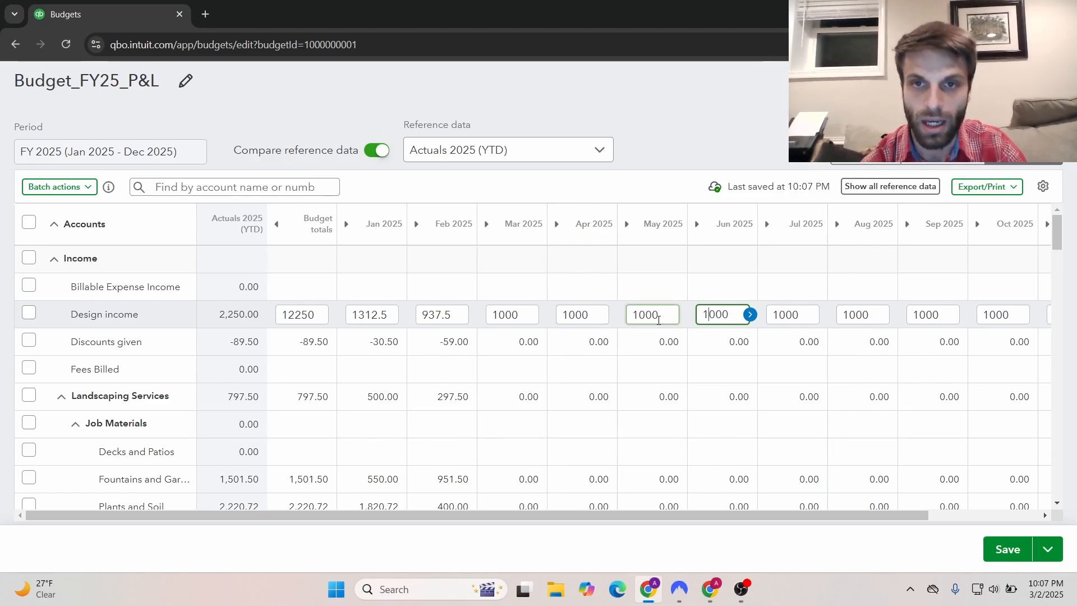
pyautogui.click(651, 316)
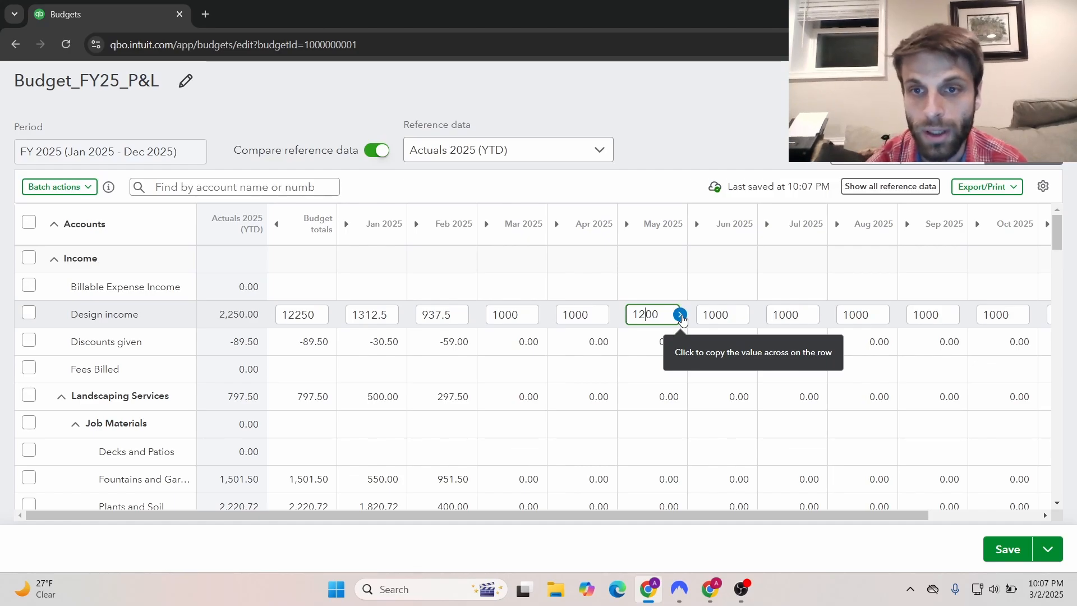
pyautogui.click(680, 316)
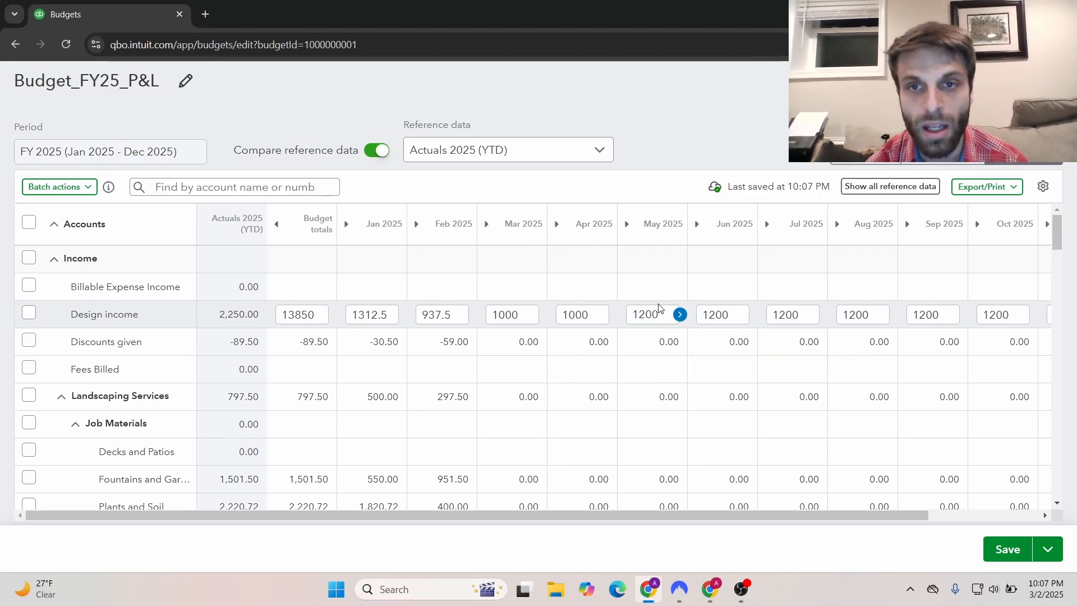
pyautogui.click(677, 286)
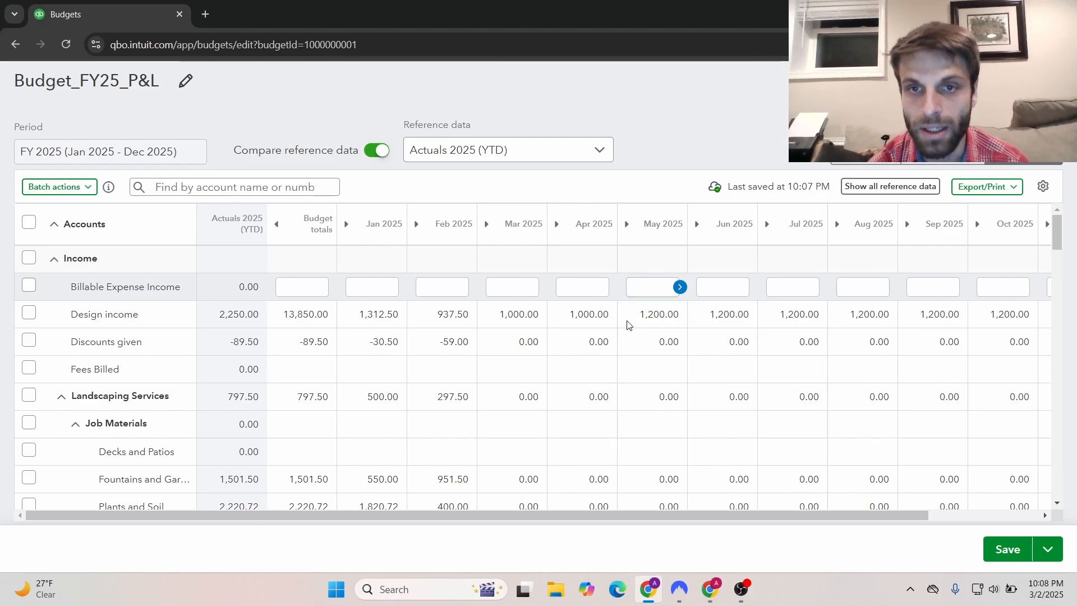
# Step: Check the monthly amounts in the Design income and Landscaping Services rows, and save and close the budget
pyautogui.click(673, 315)
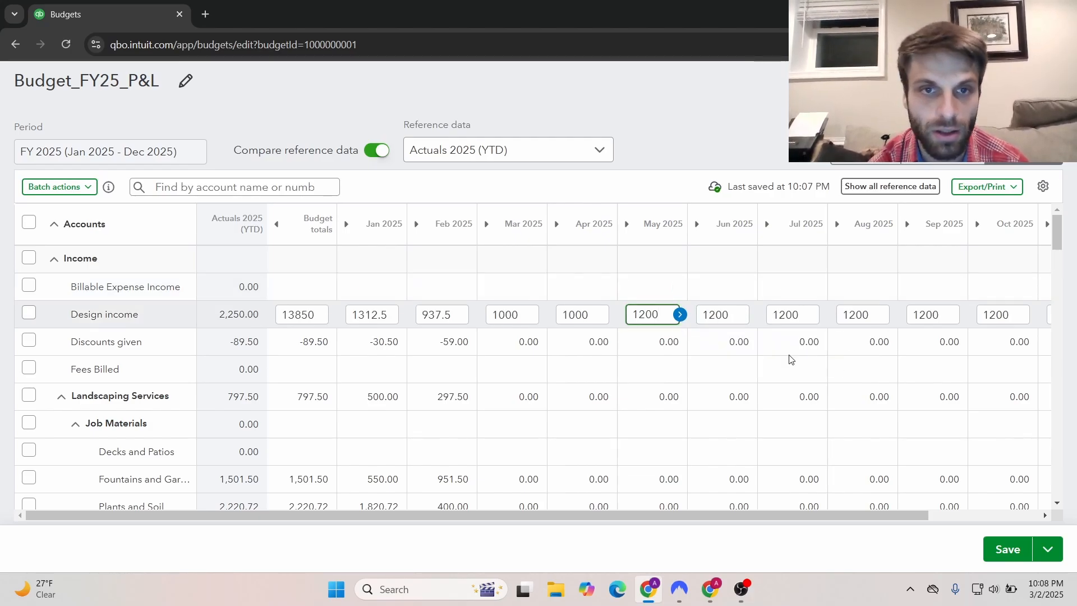
pyautogui.click(576, 313)
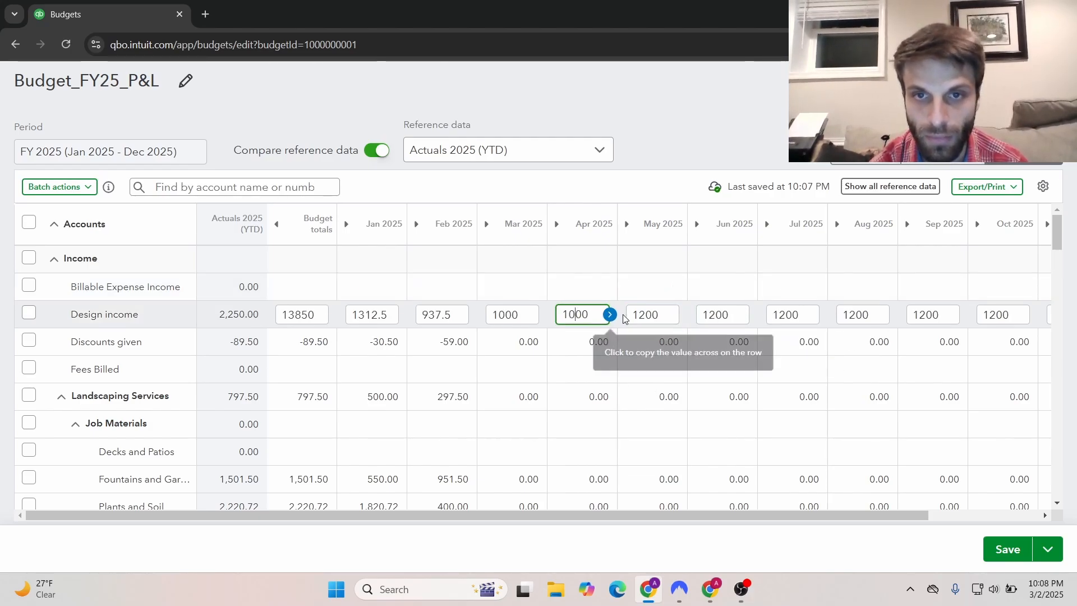
pyautogui.click(562, 370)
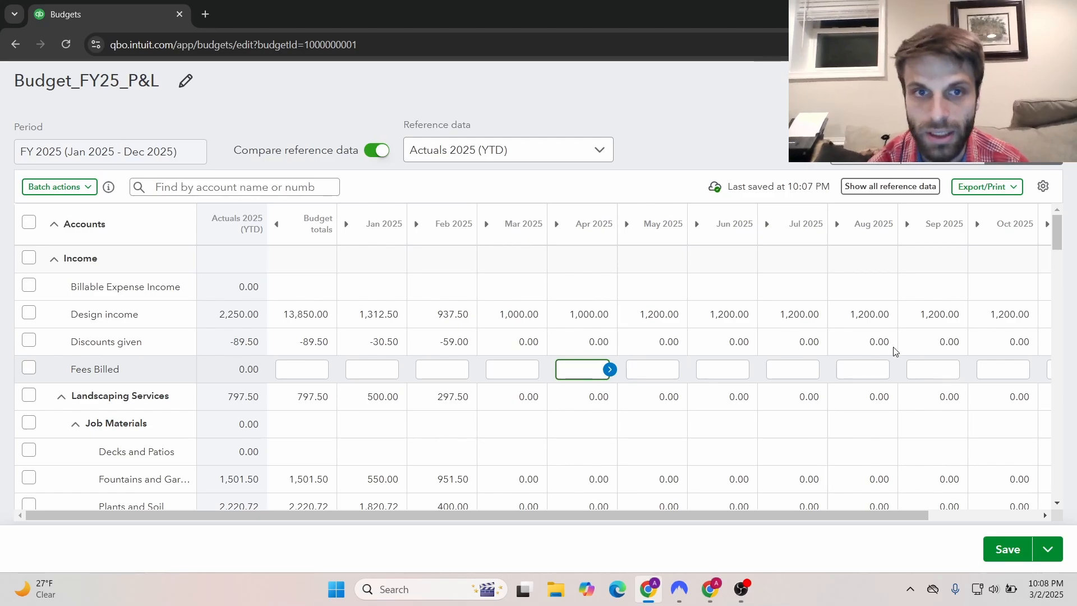
pyautogui.moveTo(1057, 241); pyautogui.dragTo(1056, 256)
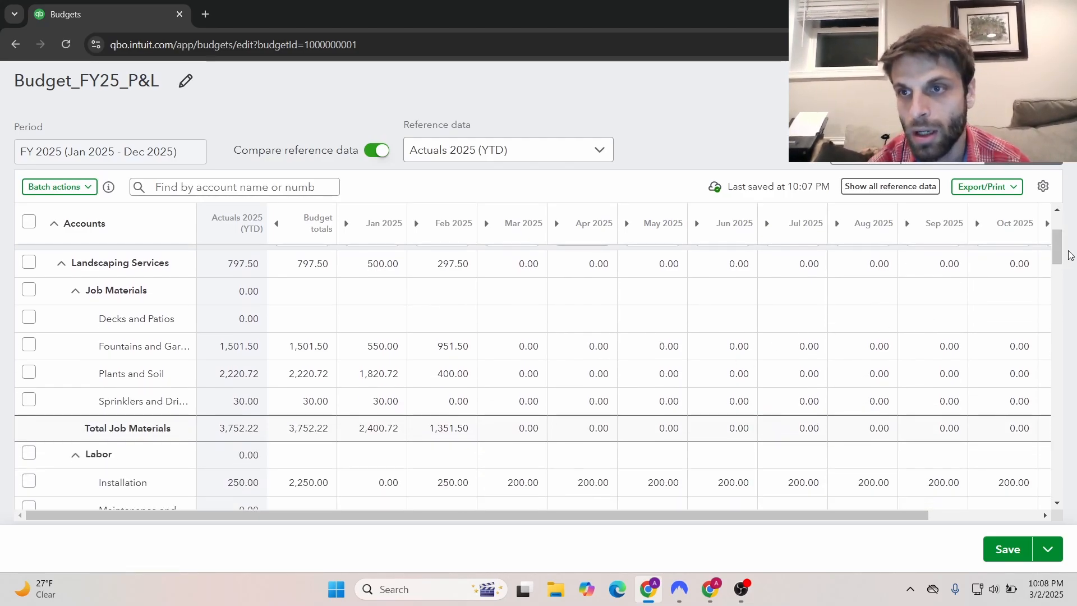
pyautogui.moveTo(1057, 255); pyautogui.dragTo(1059, 289)
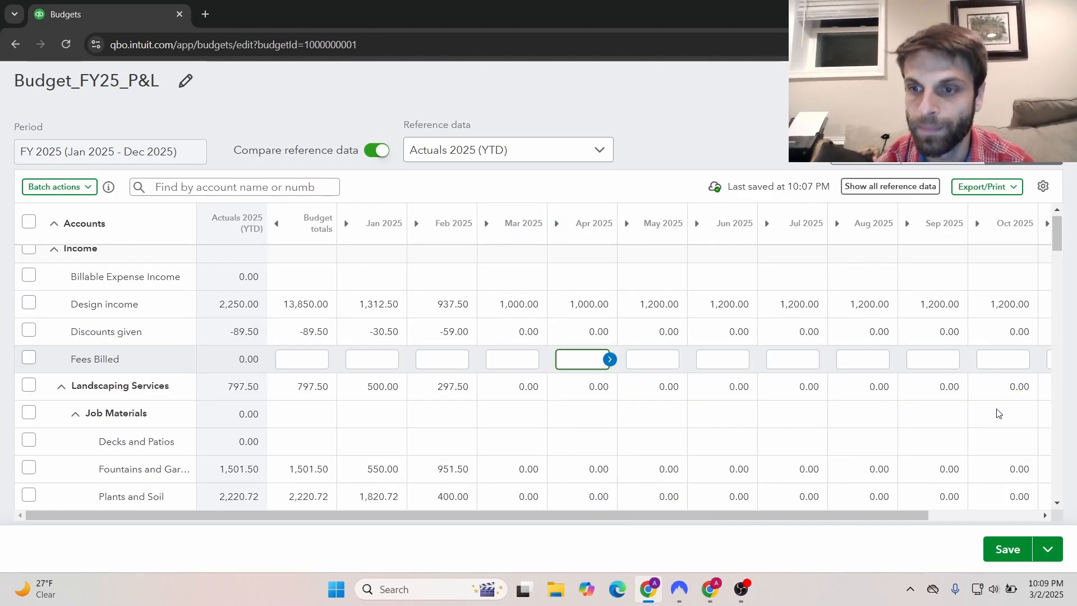
pyautogui.click(1014, 554)
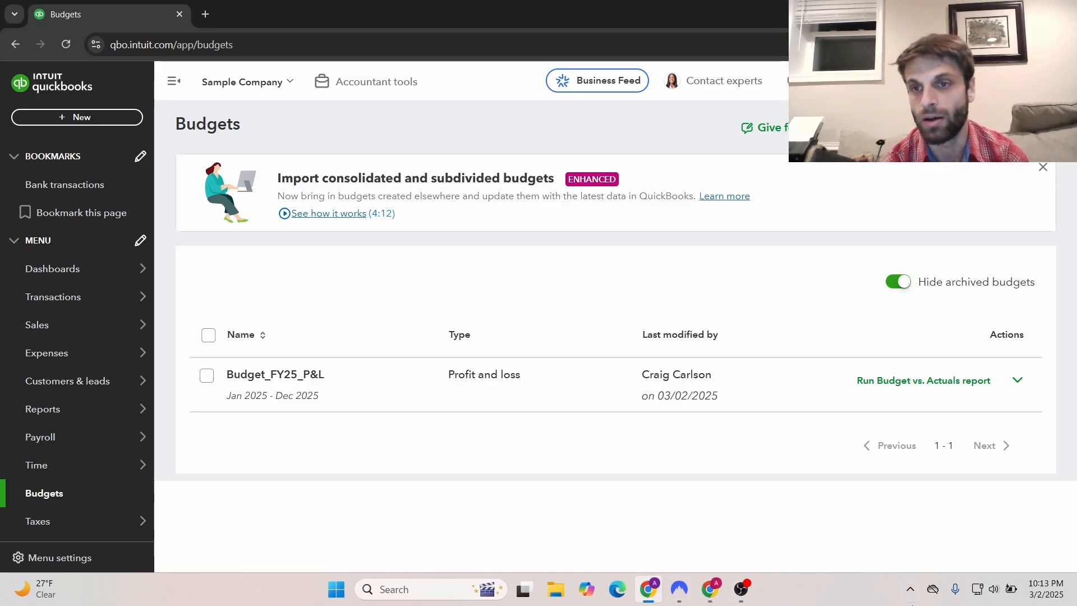
# Step: Run the Budget vs. Actuals report for Budget_FY25_P&L and review its monthly columns from January to May 2025
pyautogui.click(921, 387)
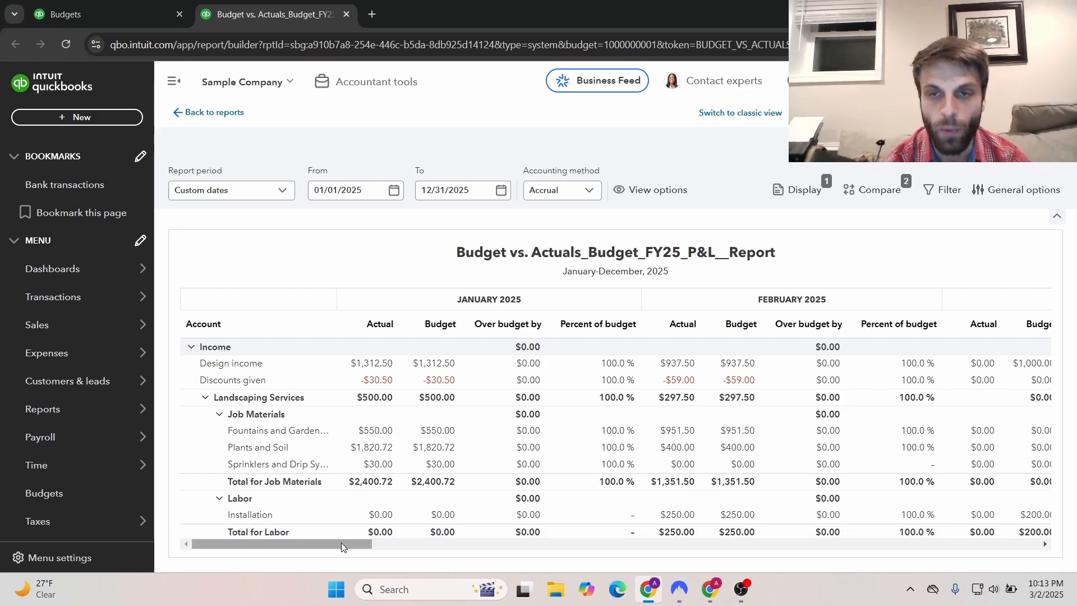
pyautogui.moveTo(341, 544); pyautogui.dragTo(358, 543)
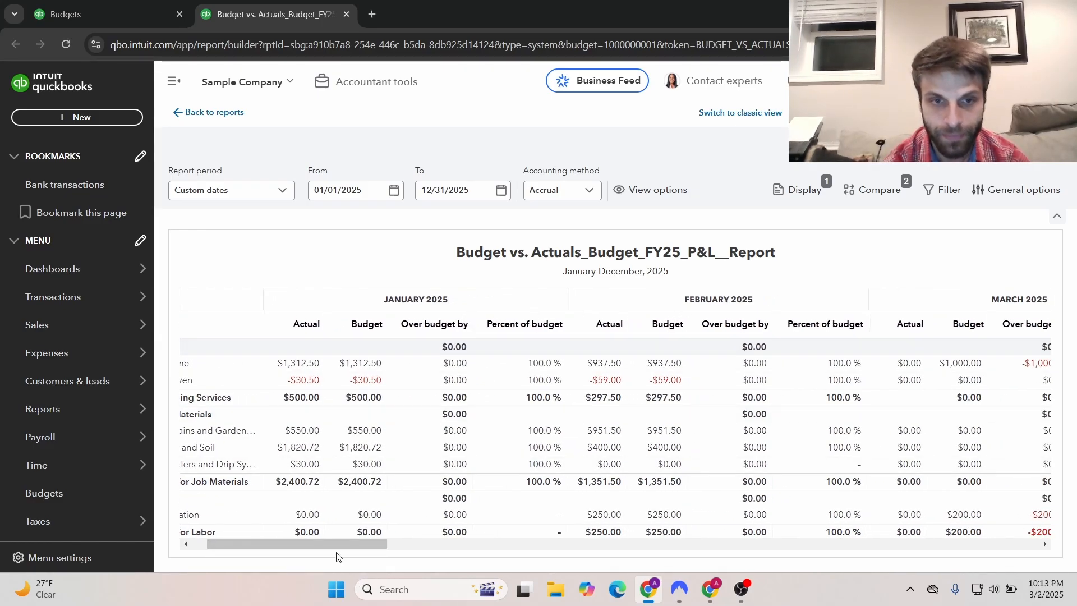
pyautogui.moveTo(331, 544); pyautogui.dragTo(426, 531)
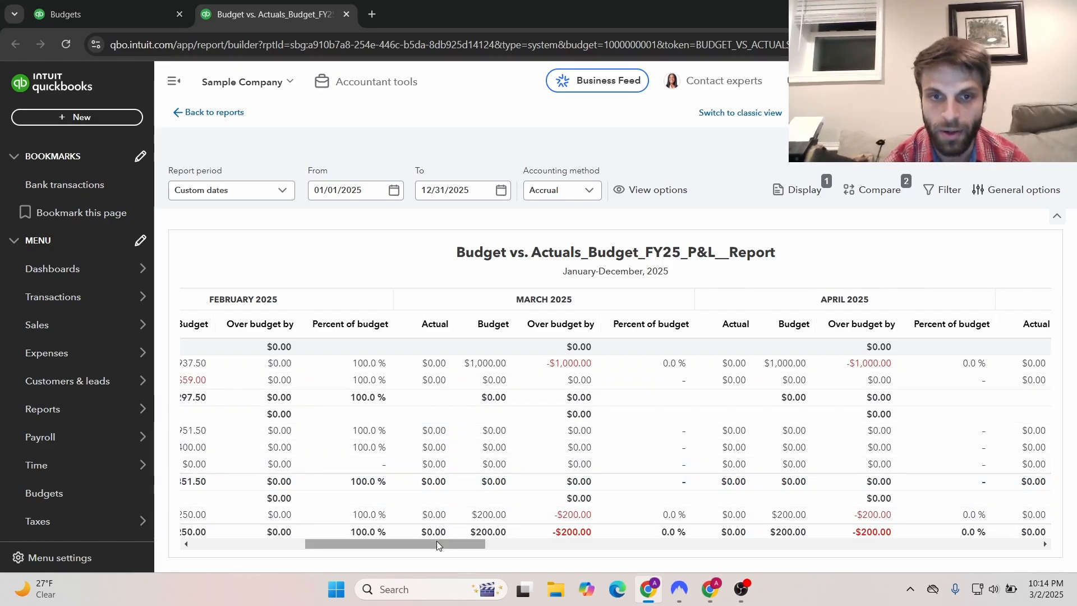
pyautogui.moveTo(437, 543); pyautogui.dragTo(492, 542)
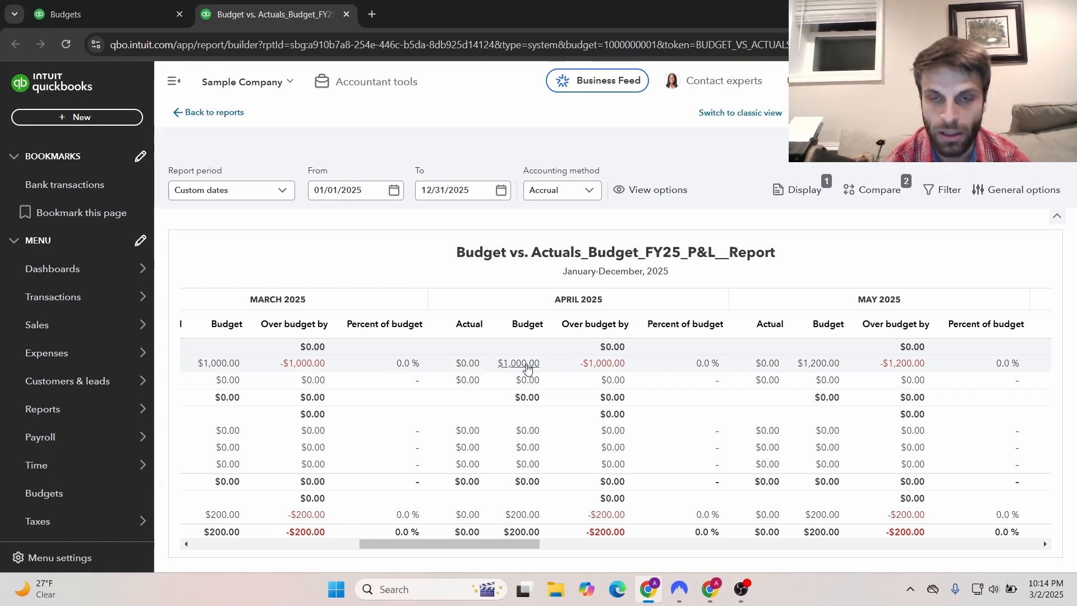
pyautogui.moveTo(469, 540); pyautogui.dragTo(383, 541)
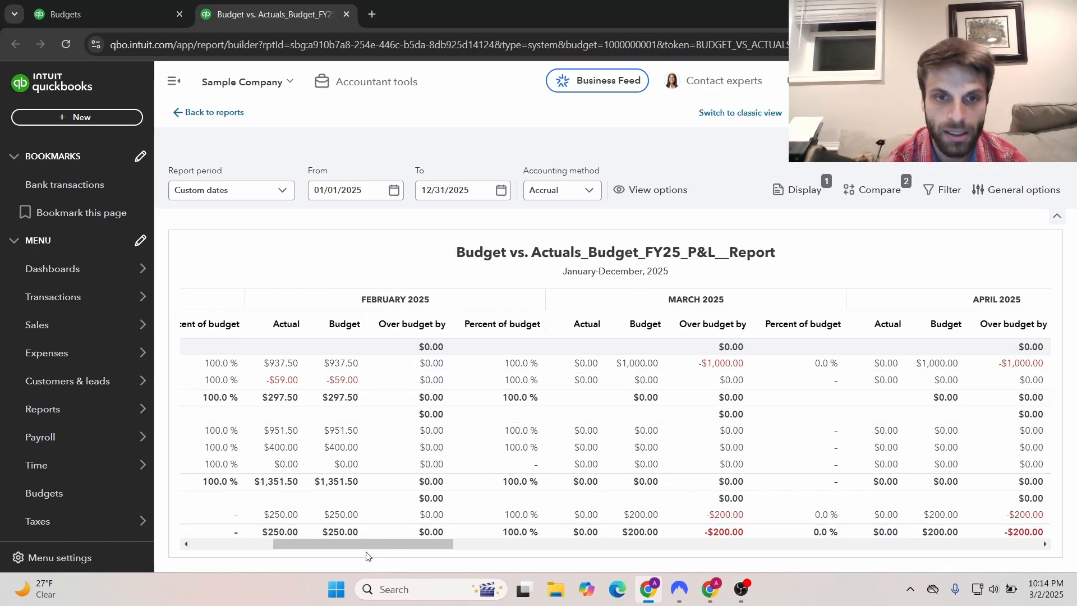
pyautogui.moveTo(367, 544); pyautogui.dragTo(285, 543)
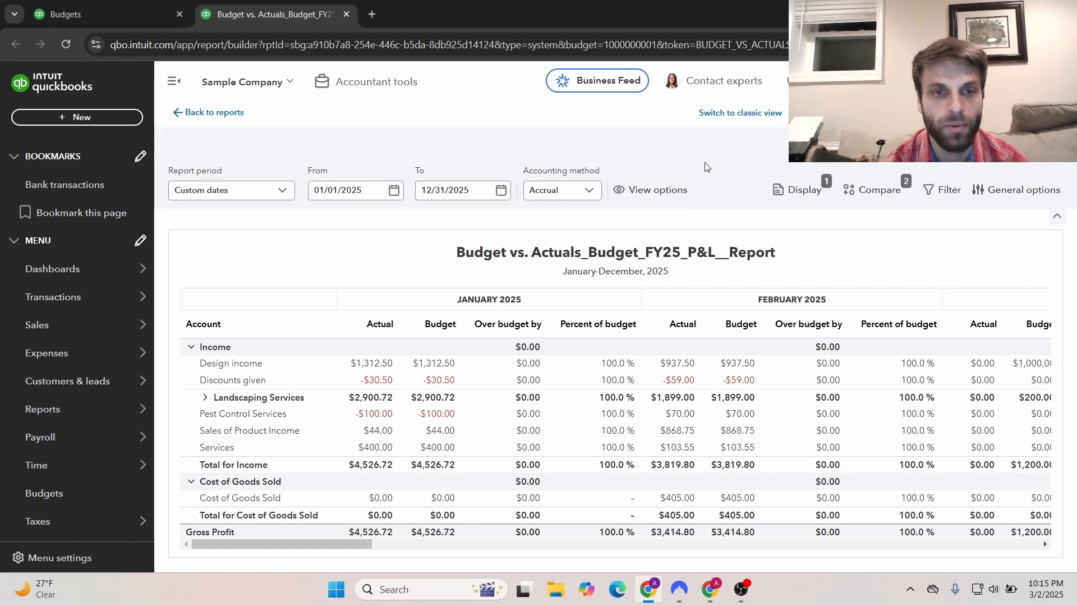
pyautogui.doubleClick(1034, 531)
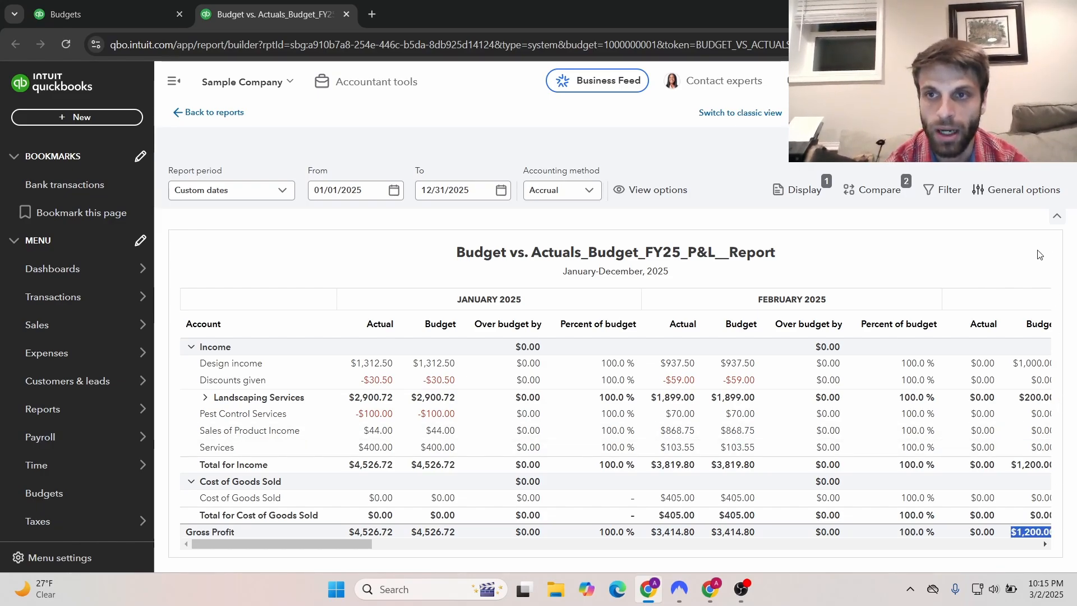
pyautogui.click(883, 271)
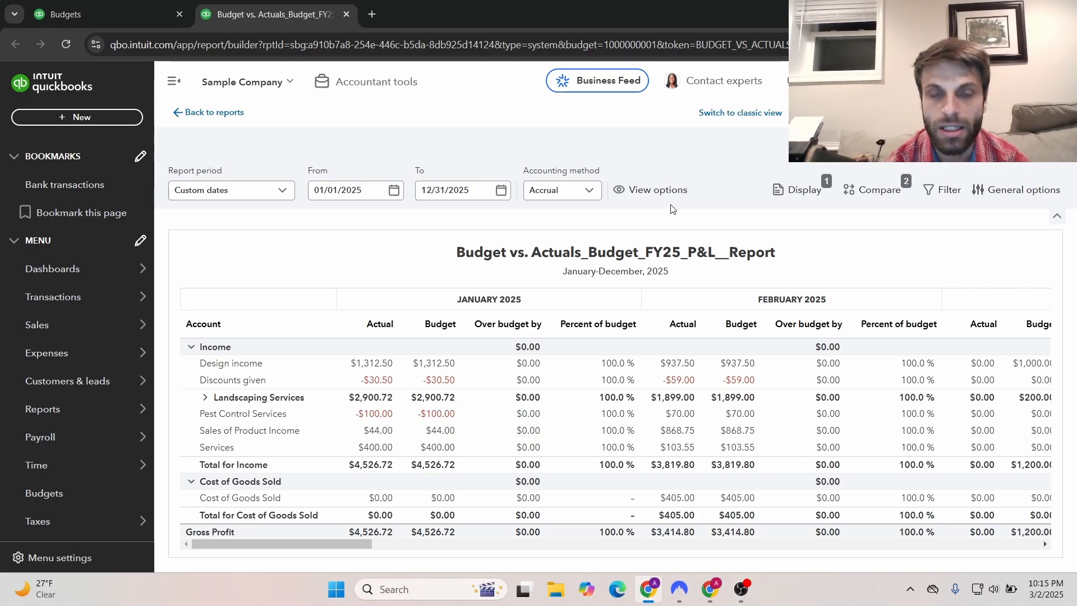
# Step: Switch the Budget vs. Actuals report from compact to Normal view
pyautogui.click(647, 193)
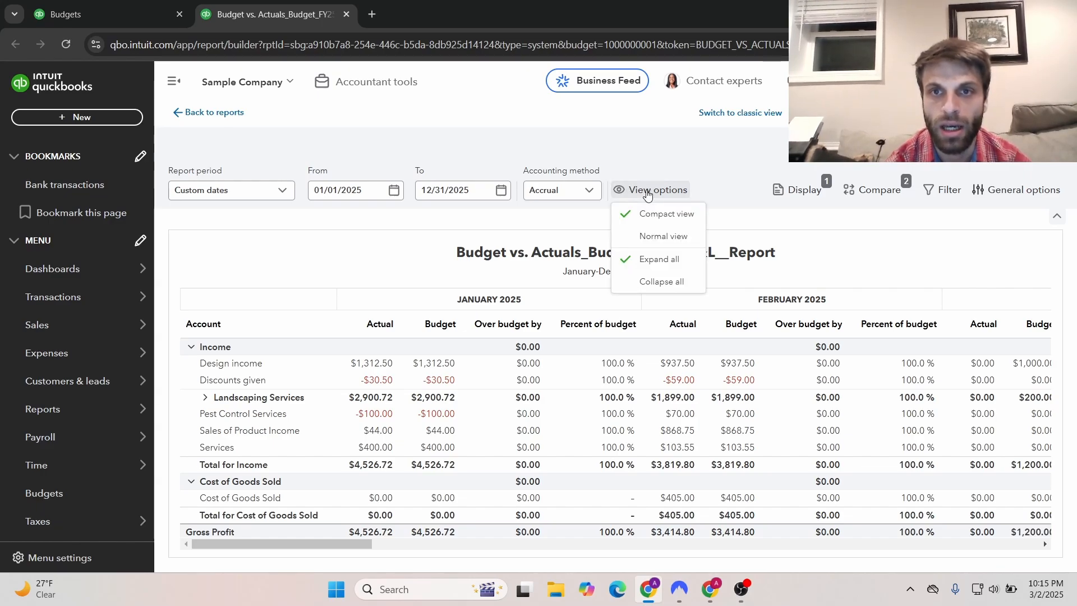
pyautogui.click(644, 240)
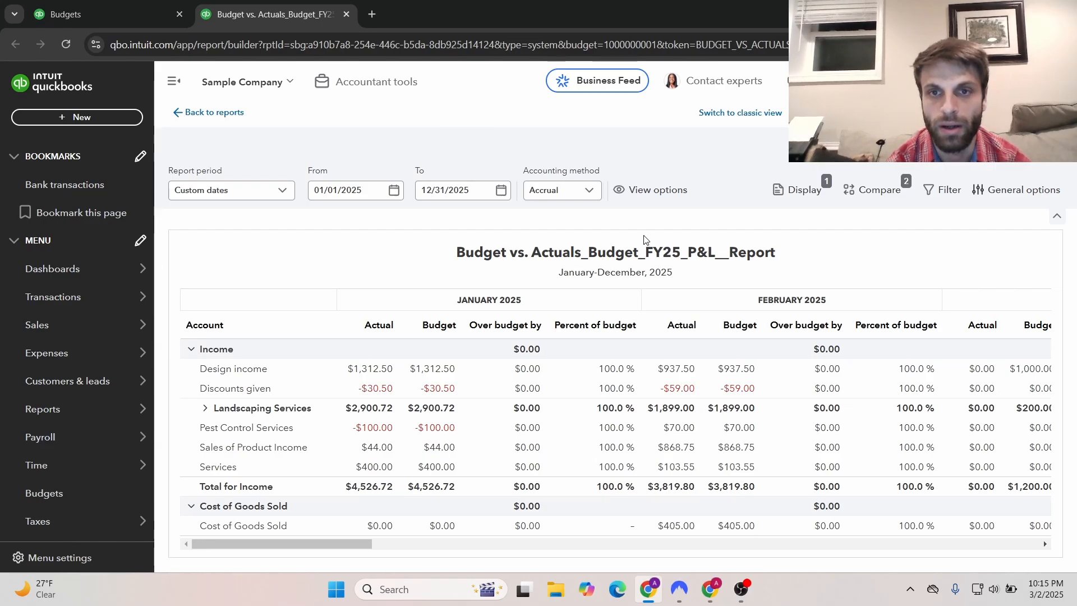
pyautogui.click(667, 202)
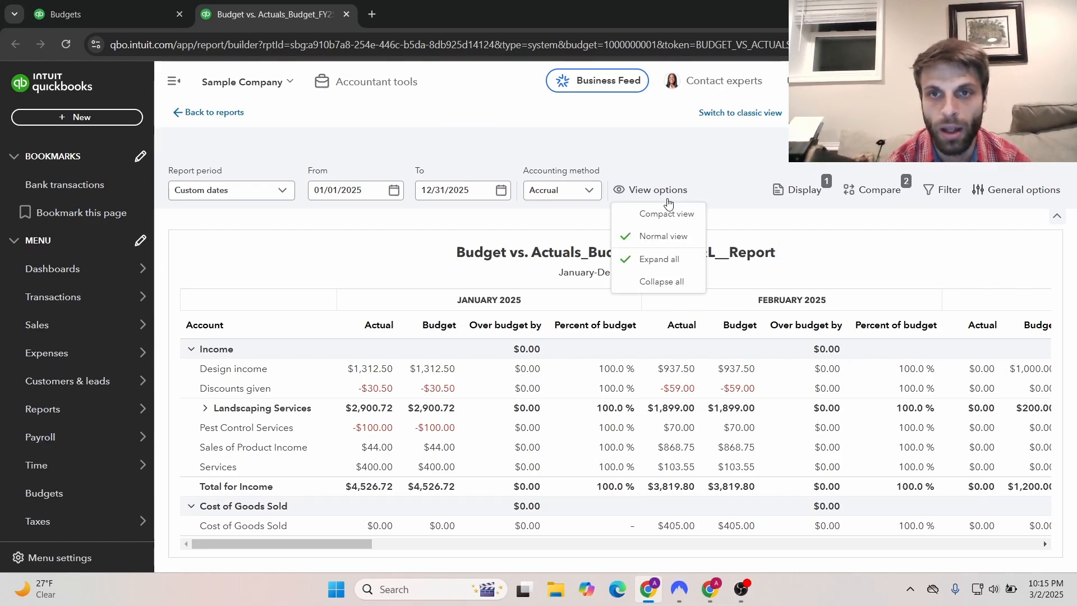
pyautogui.click(668, 202)
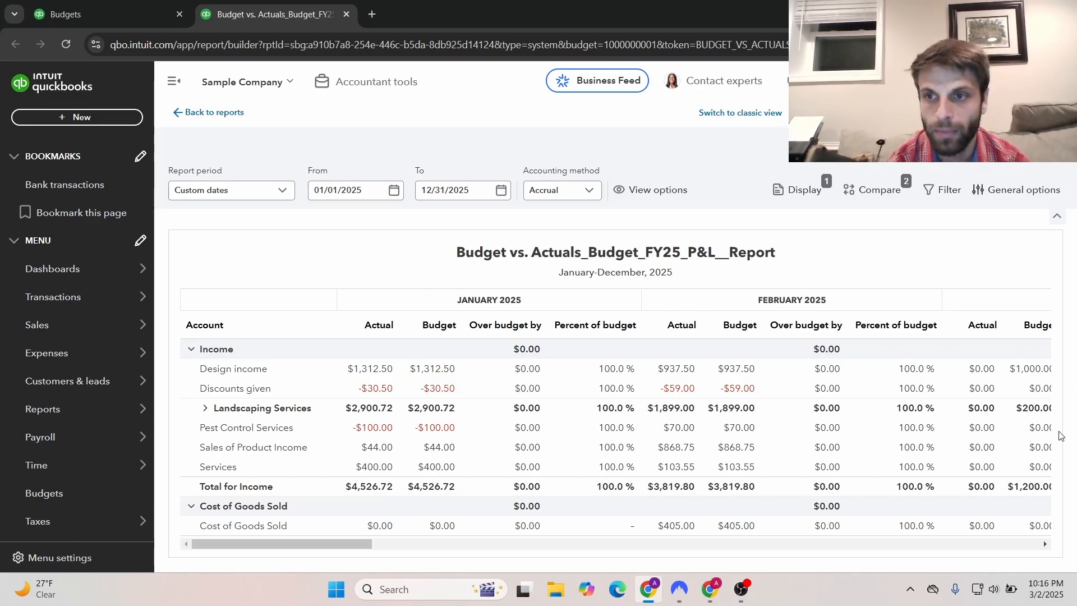
# Step: Collapse all account groups in the Budget vs. Actuals report
pyautogui.click(653, 190)
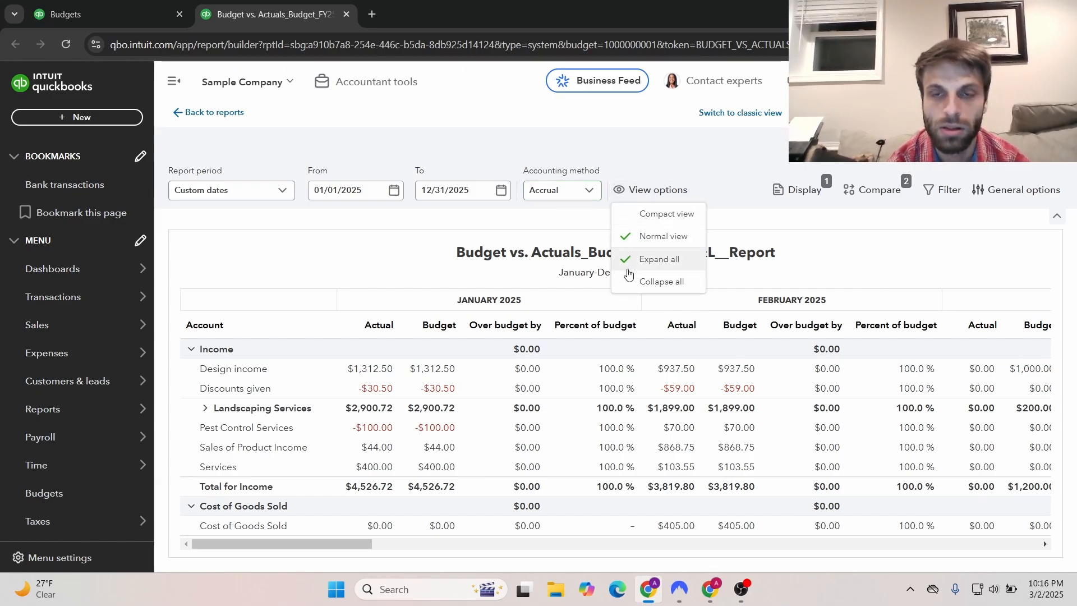
pyautogui.click(645, 260)
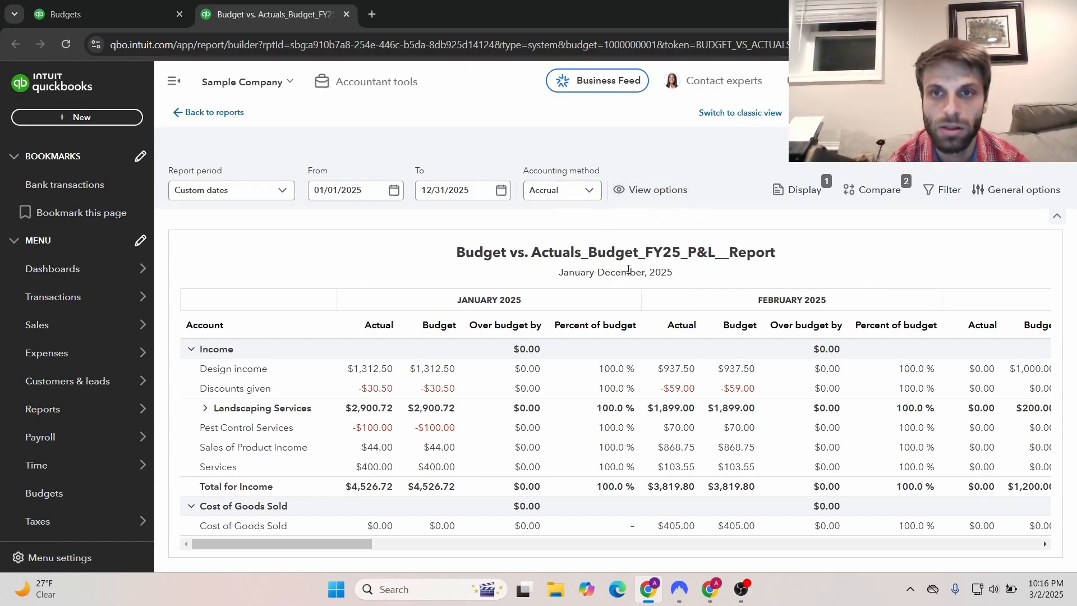
pyautogui.click(673, 189)
pyautogui.click(645, 279)
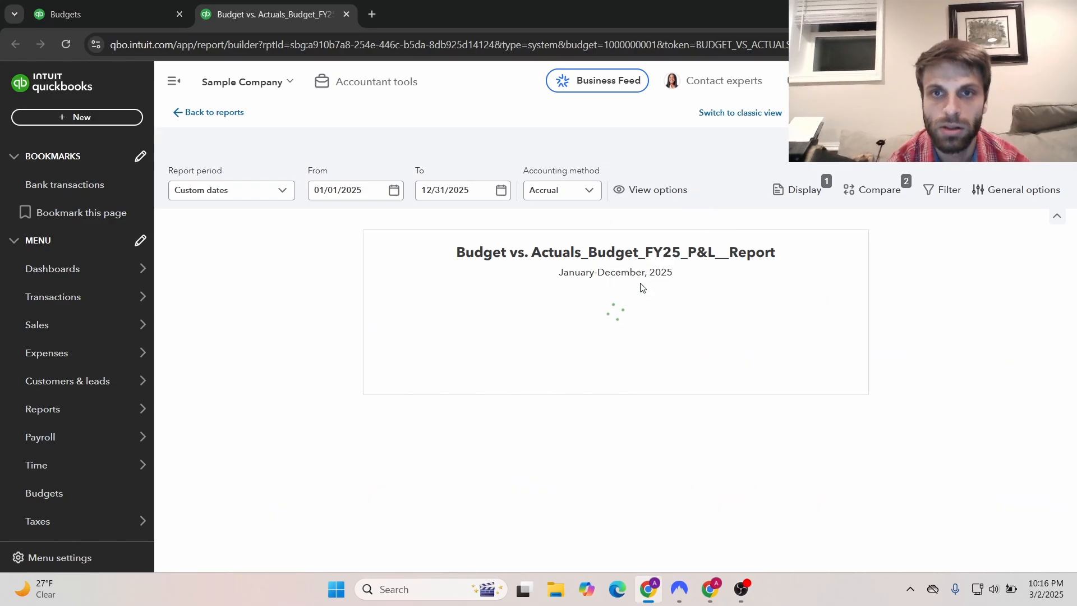
# Step: Expand all account groups in the report to show every individual account
pyautogui.click(645, 192)
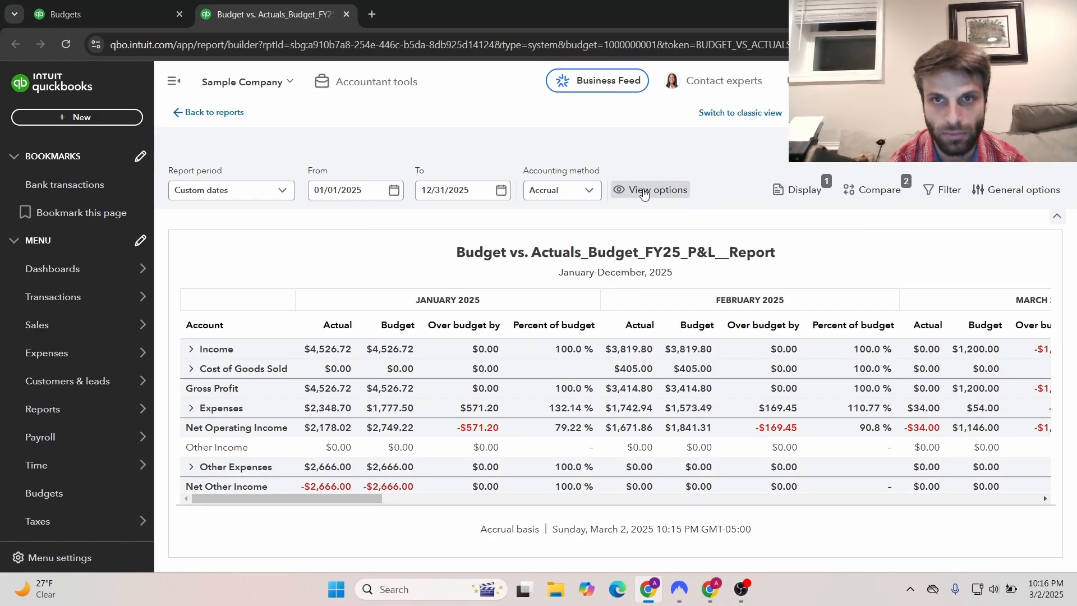
pyautogui.click(651, 193)
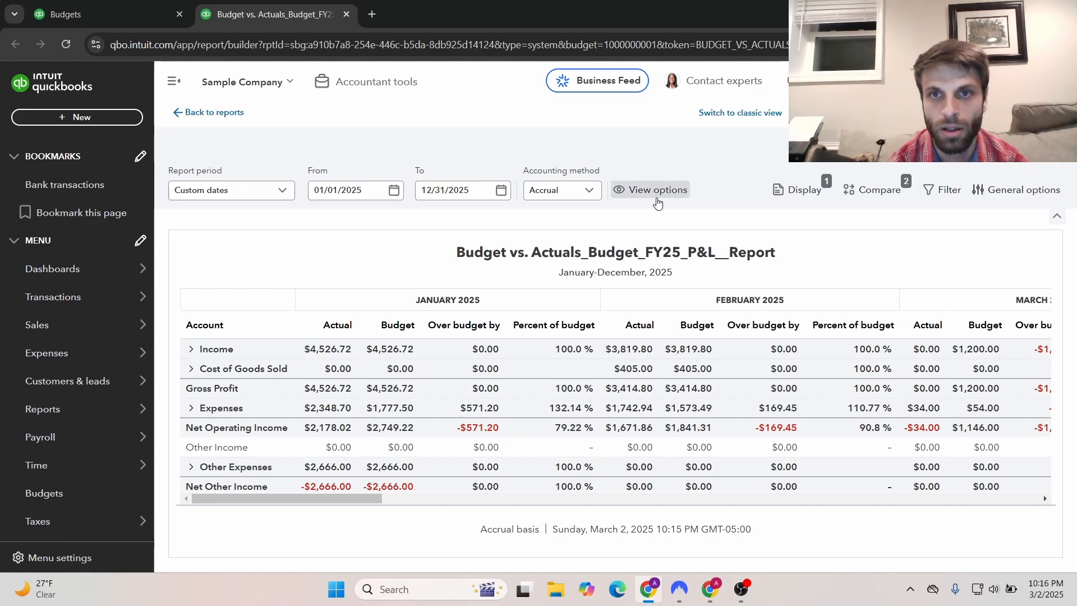
pyautogui.click(654, 192)
pyautogui.click(651, 268)
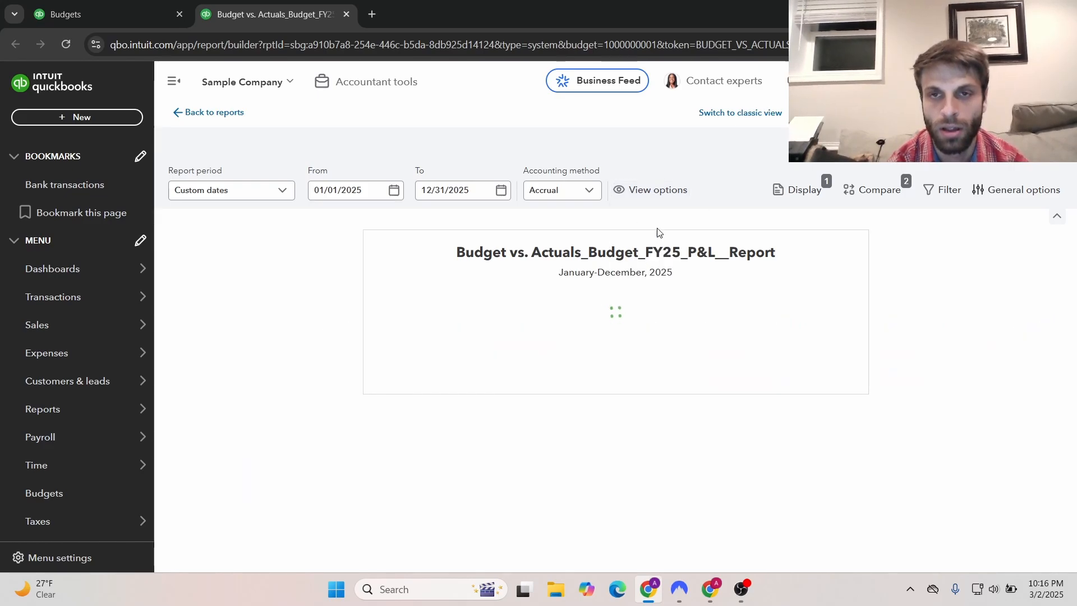
pyautogui.click(655, 190)
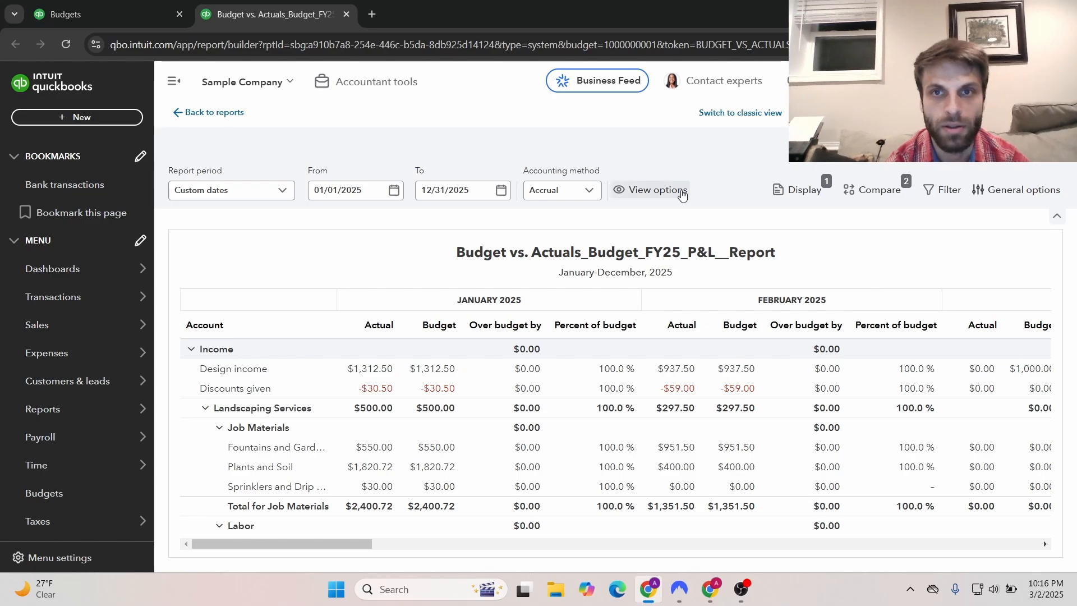
# Step: Collapse the report to its main account totals and review it down to Net Income
pyautogui.click(654, 190)
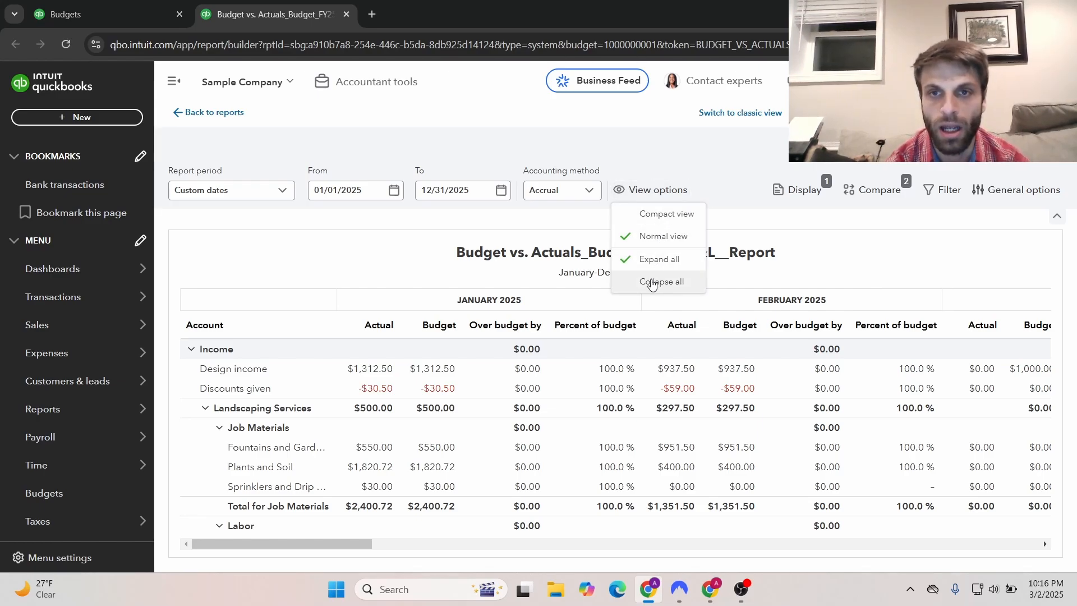
pyautogui.click(651, 284)
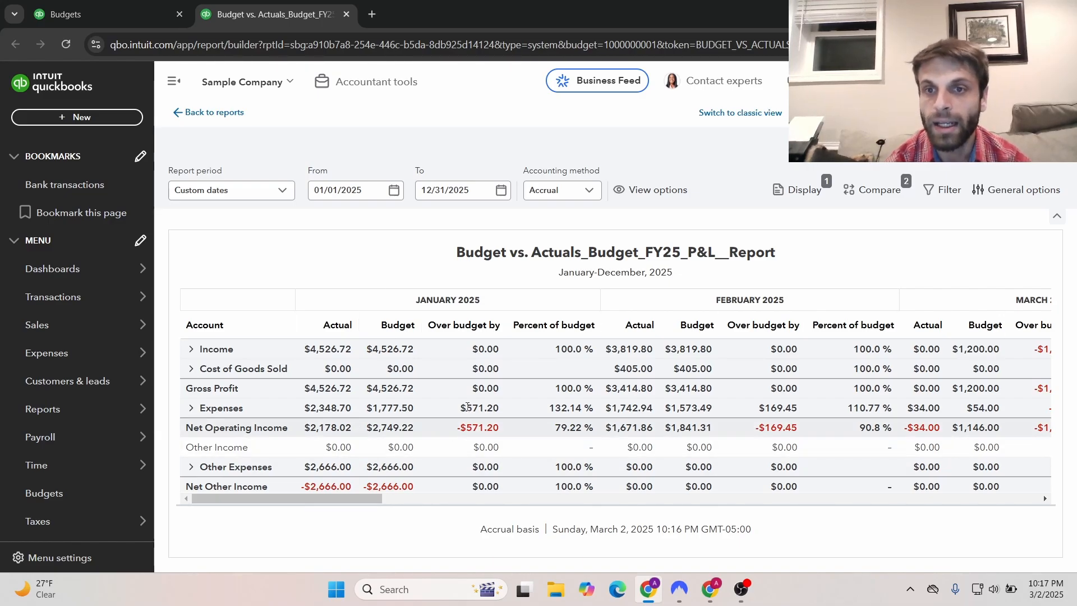
pyautogui.scroll(-1, 729, 241)
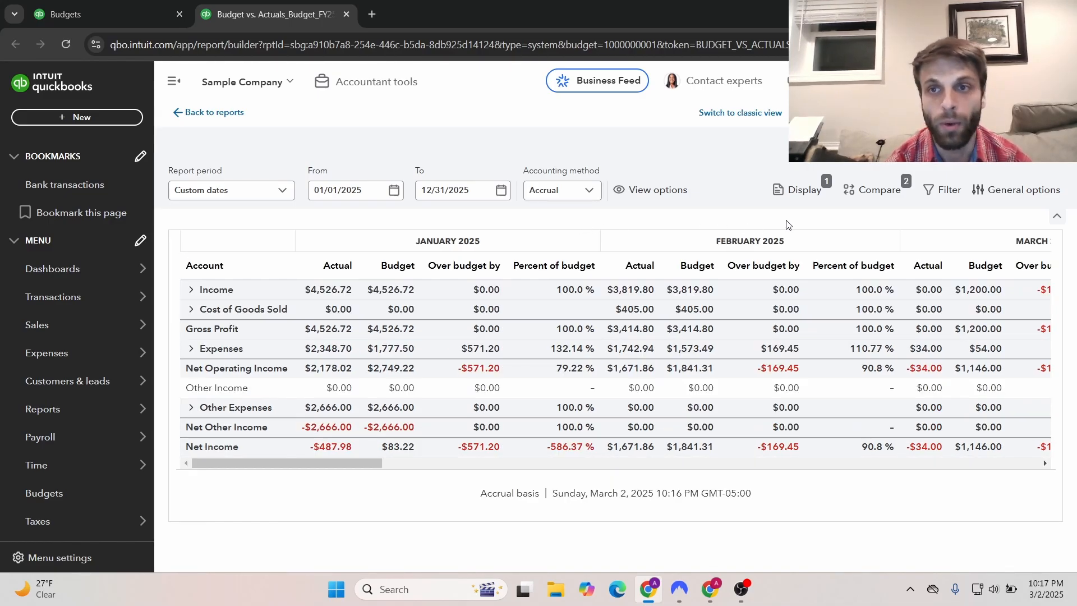
# Step: Add the Percent remaining variance calculation to the report's comparison settings
pyautogui.click(855, 197)
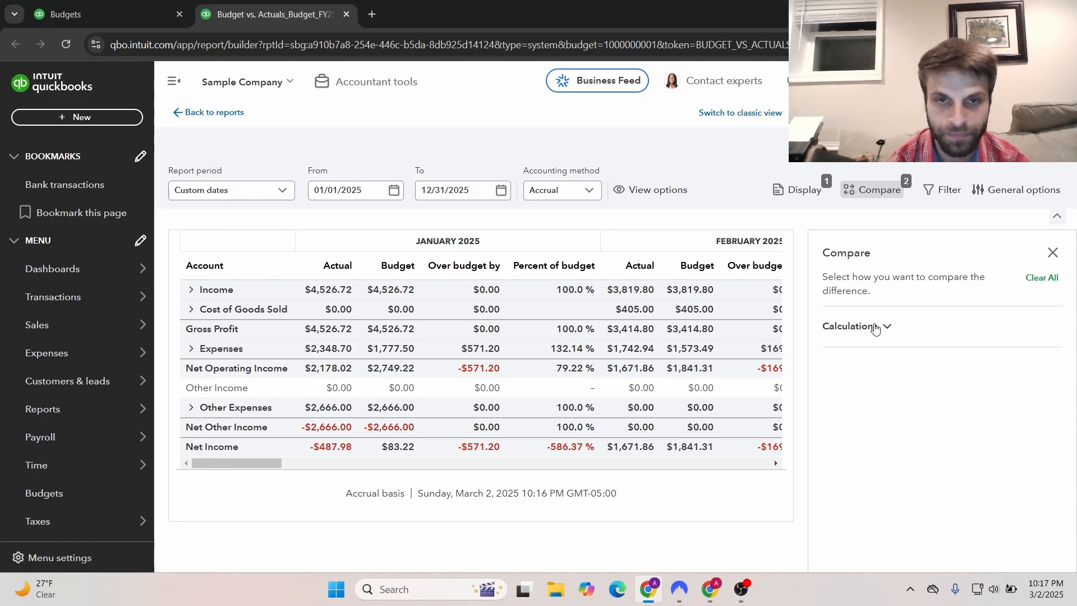
pyautogui.click(874, 328)
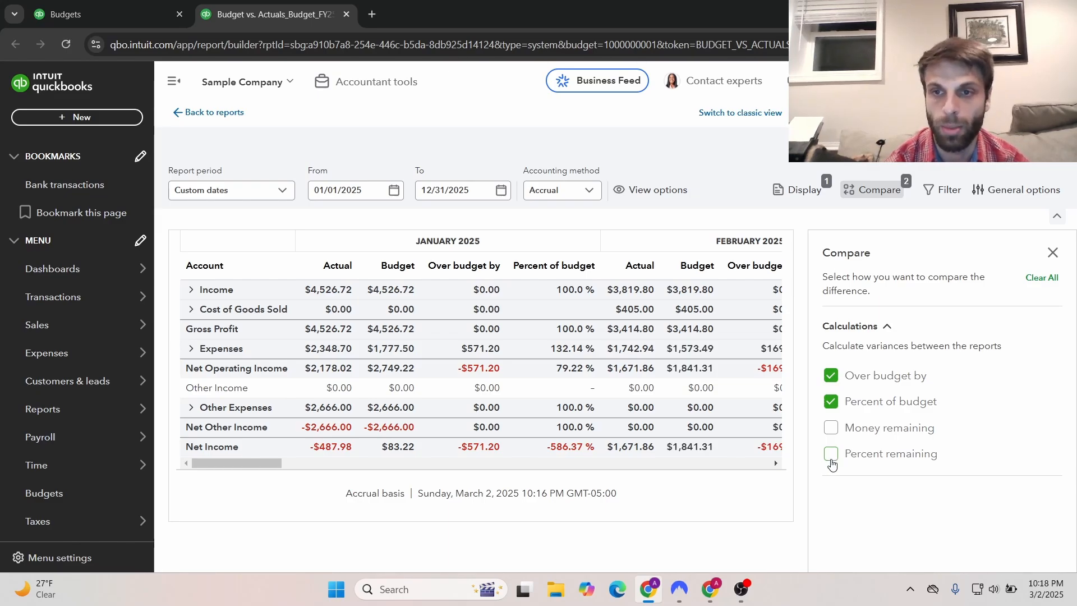
pyautogui.click(831, 455)
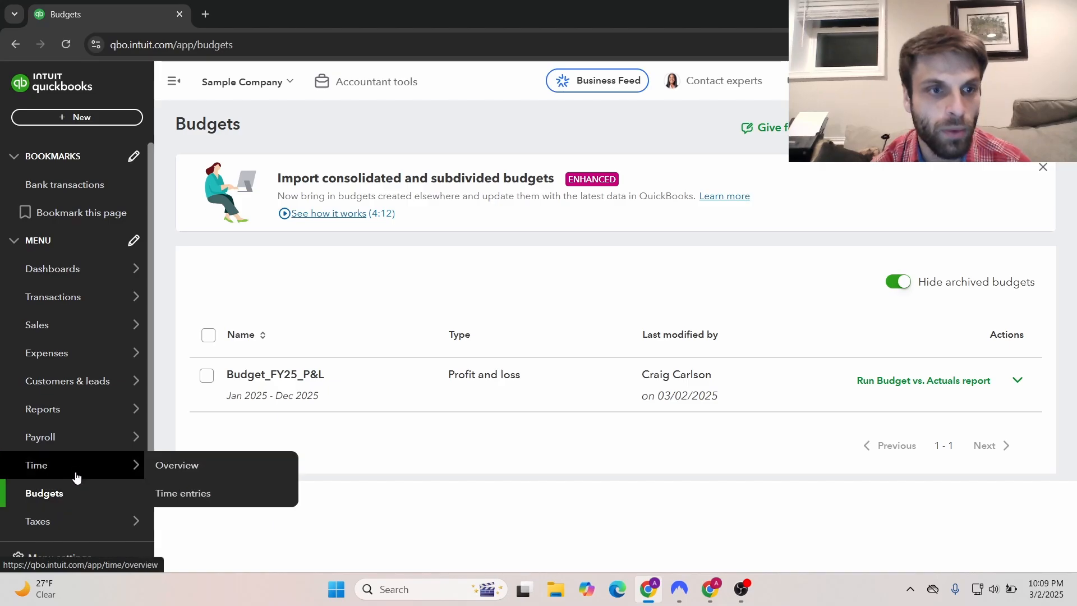
# Step: Open the Budget_FY25_P&L budget from the budgets list and bring up its export and print options
pyautogui.moveTo(64, 494)
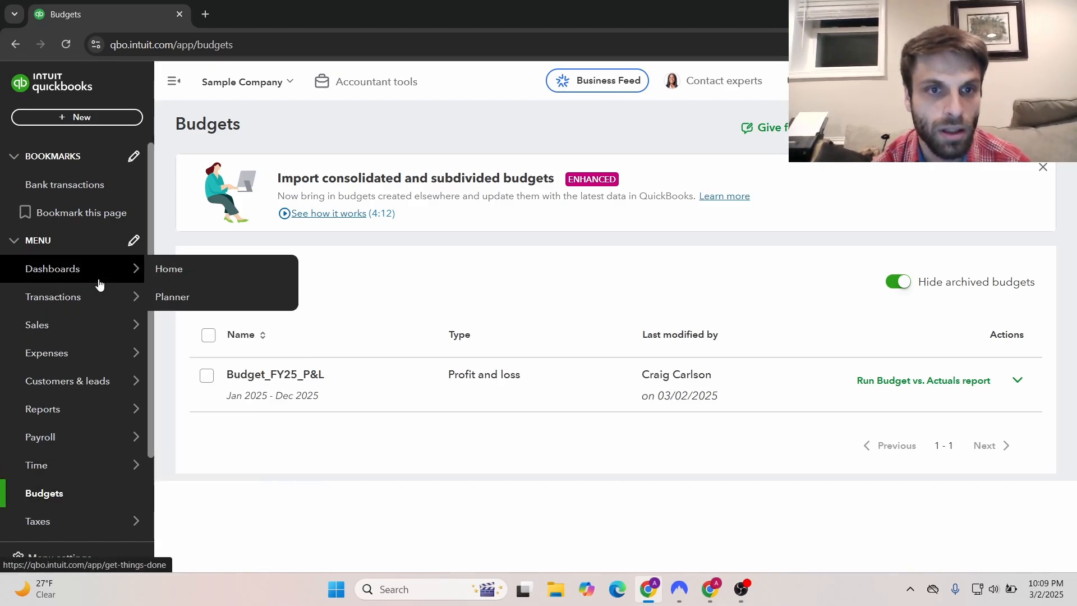
pyautogui.click(273, 376)
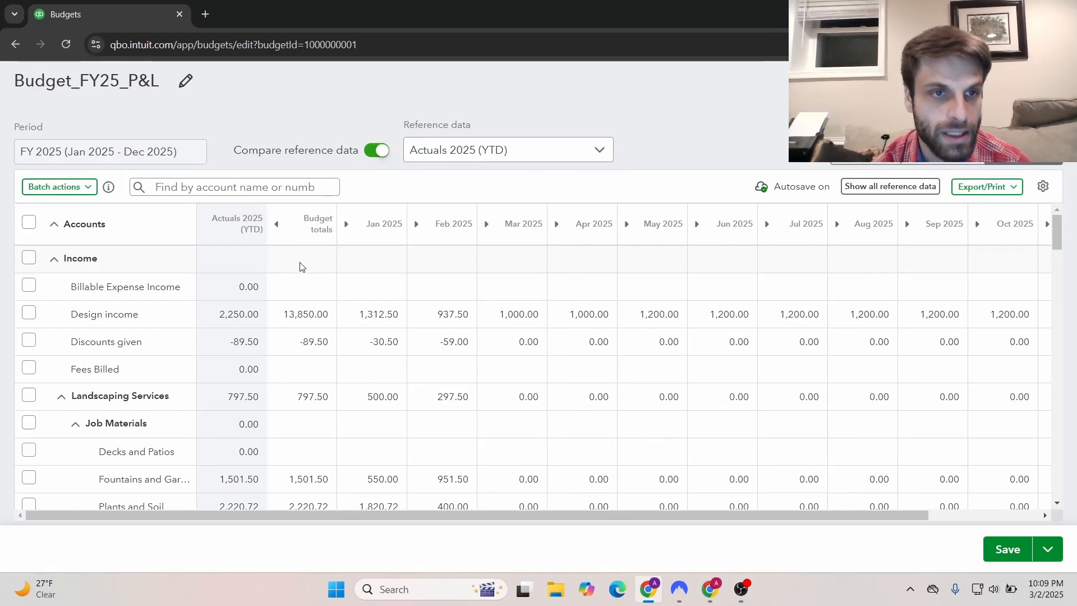
pyautogui.moveTo(788, 191)
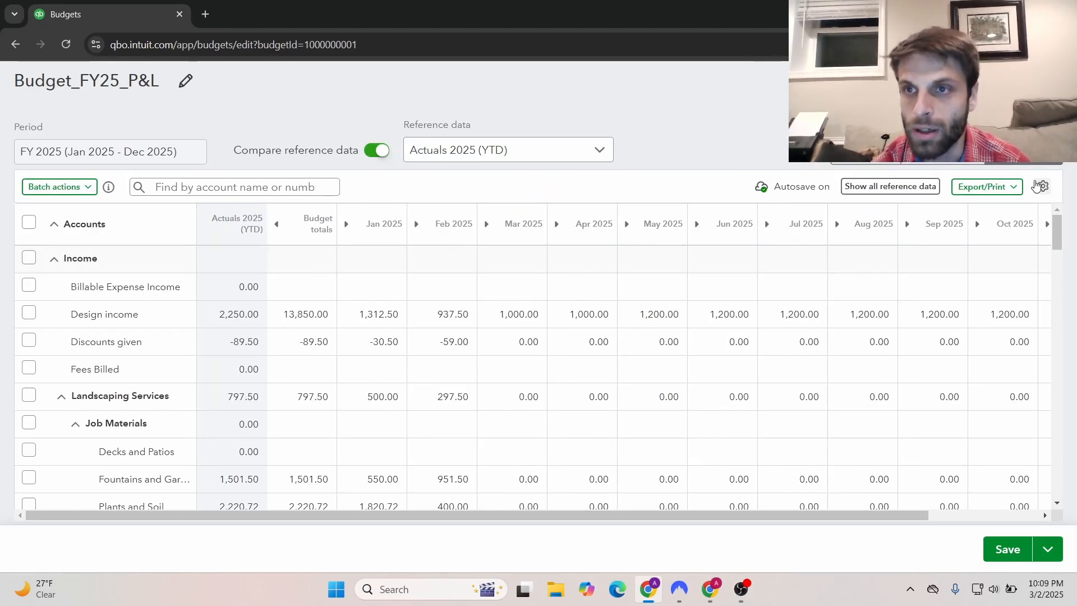
pyautogui.click(984, 187)
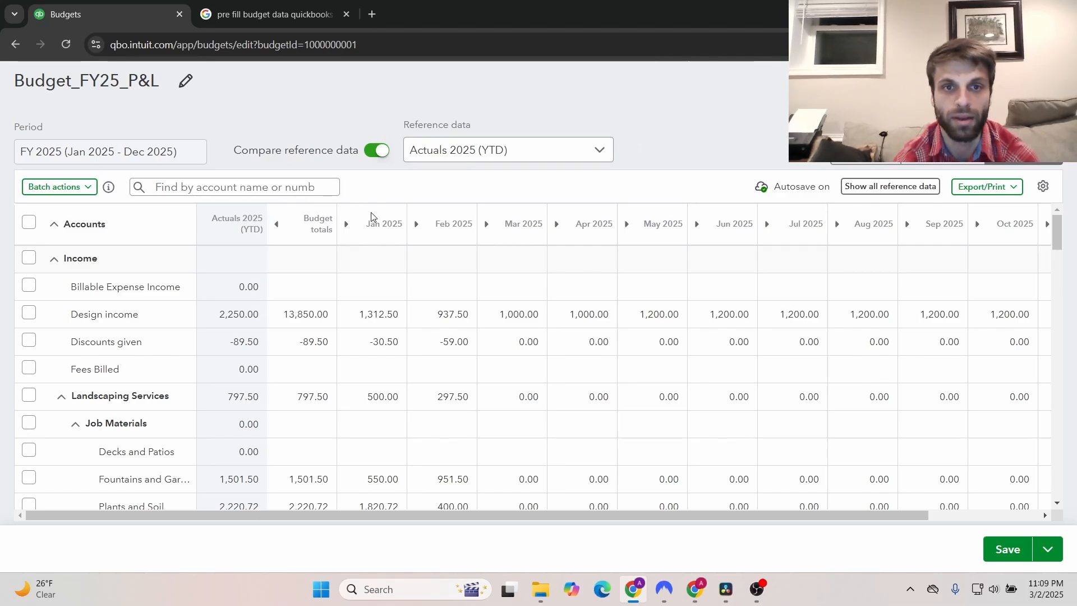
# Step: Turn the budget's reference data comparison off and on again, and show all reference data beside each month
pyautogui.click(376, 151)
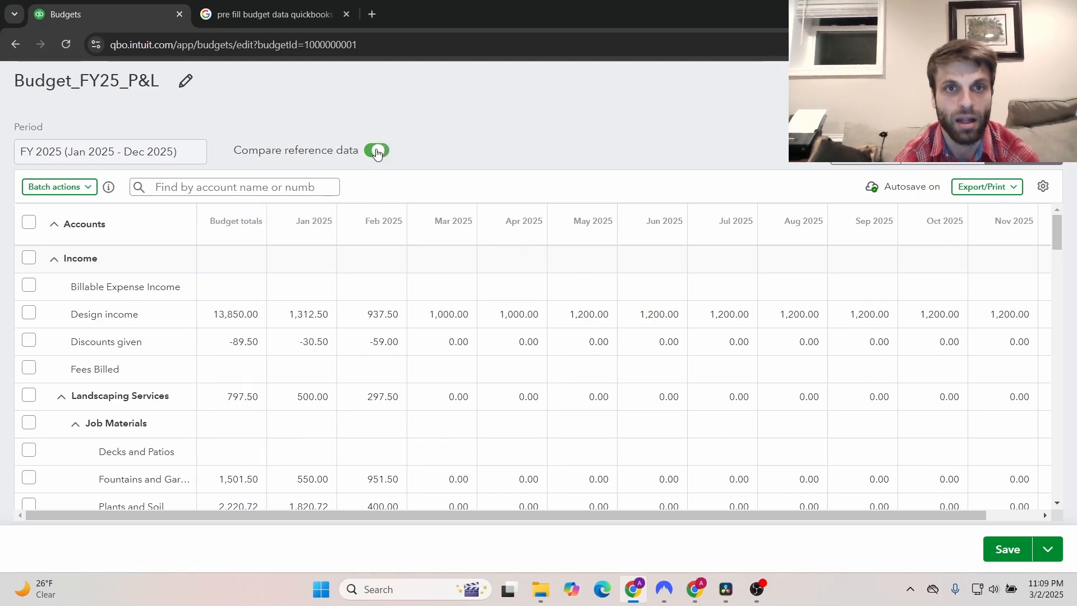
pyautogui.click(376, 151)
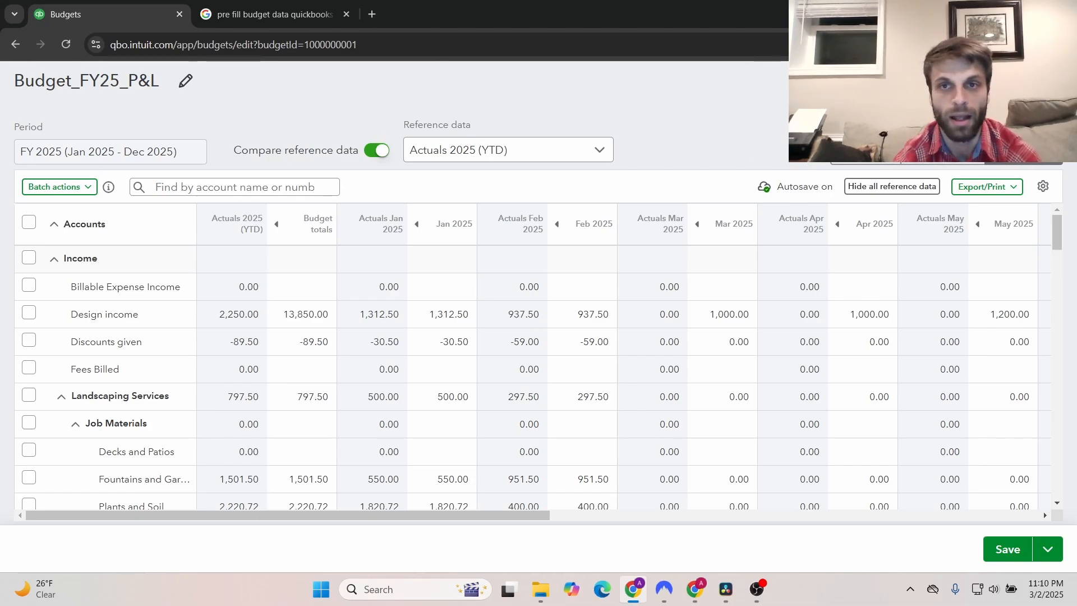
# Step: Check which export and print formats the budget offers, and close the budget
pyautogui.click(986, 186)
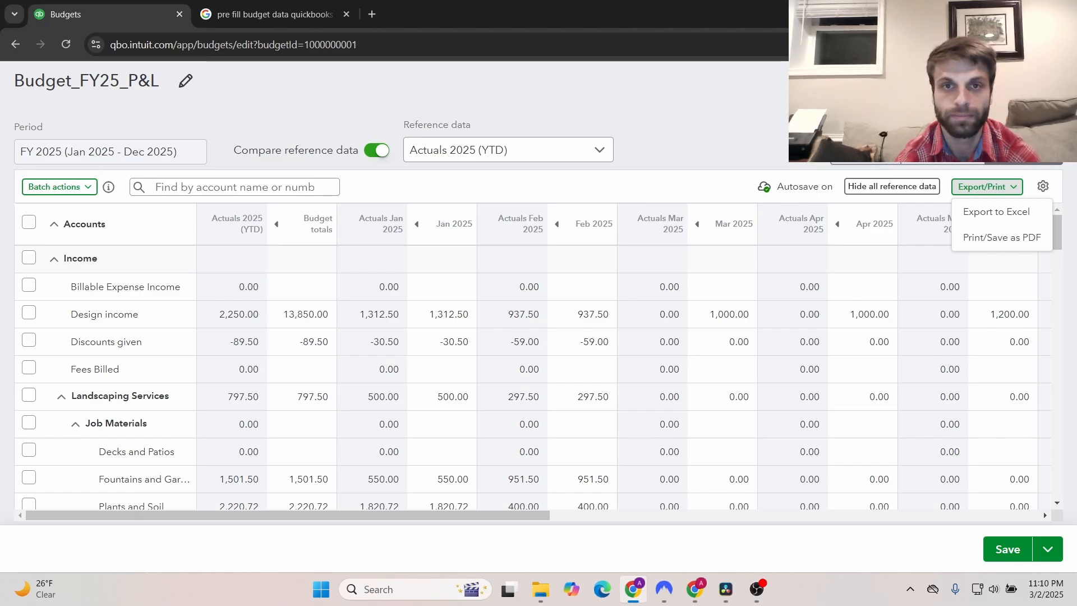
pyautogui.click(877, 120)
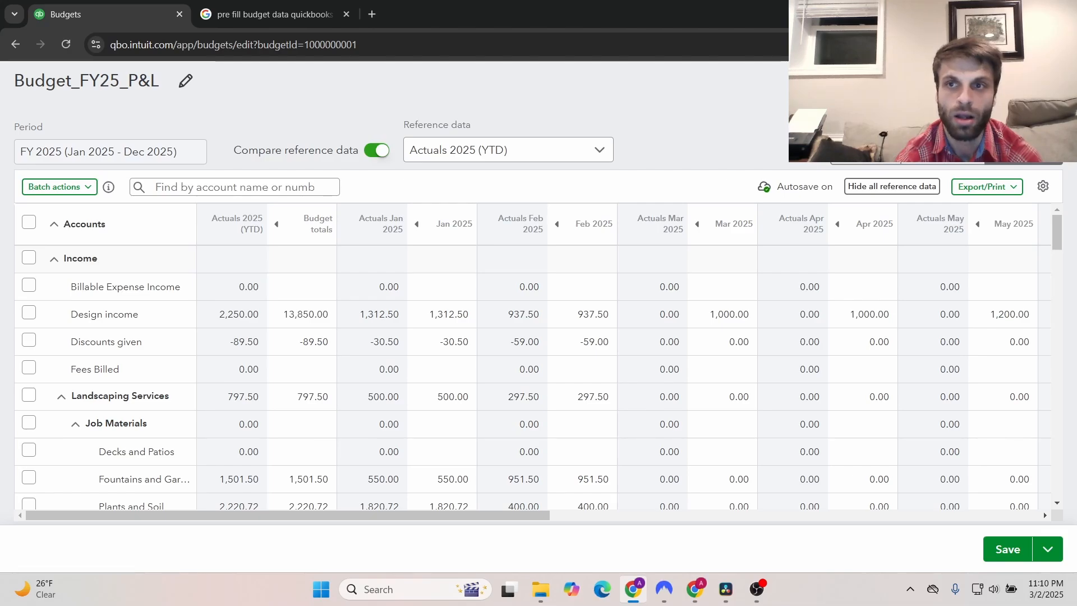
pyautogui.click(1046, 81)
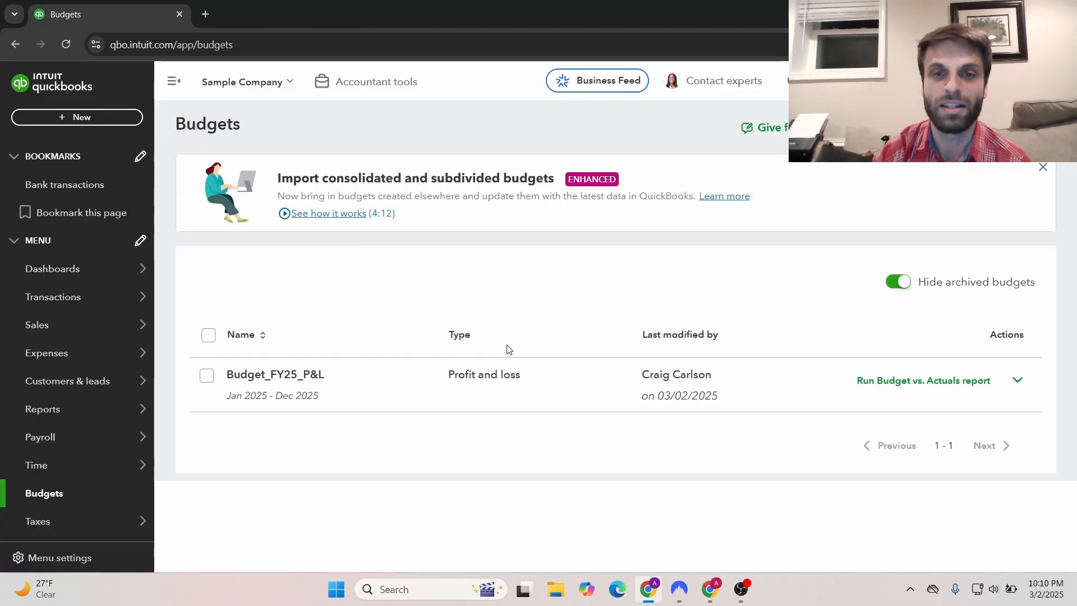